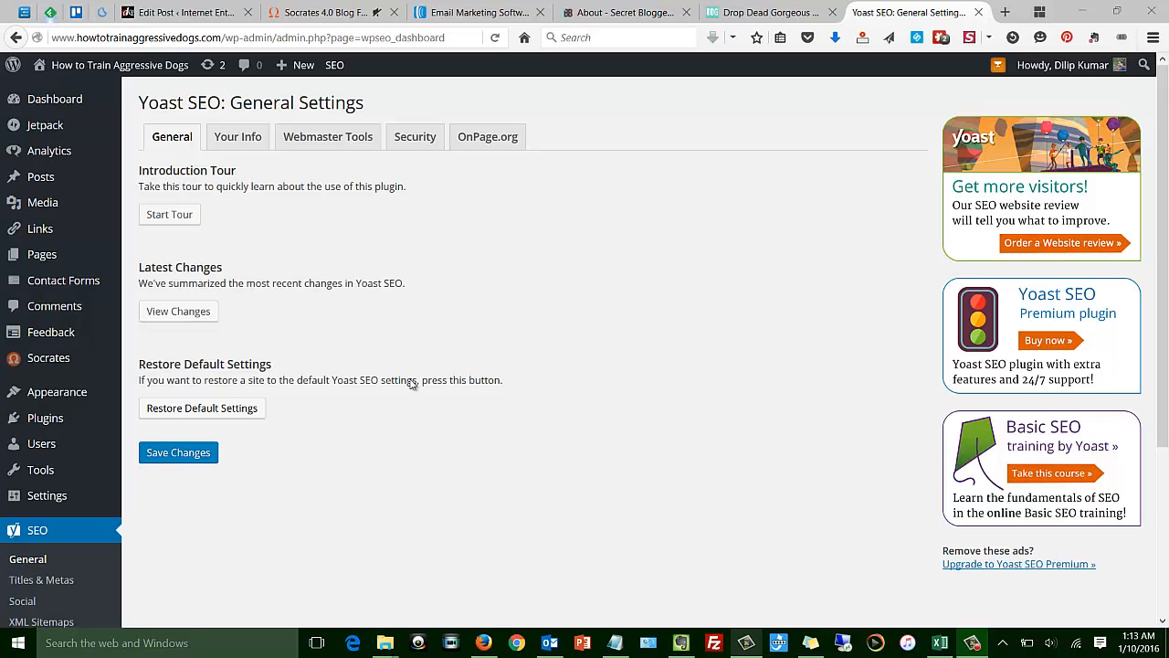
Examine the Your Info settings in Yoast SEO, covering the website name, alternate name and company-or-person fields.
scroll(413, 383, down, 3)
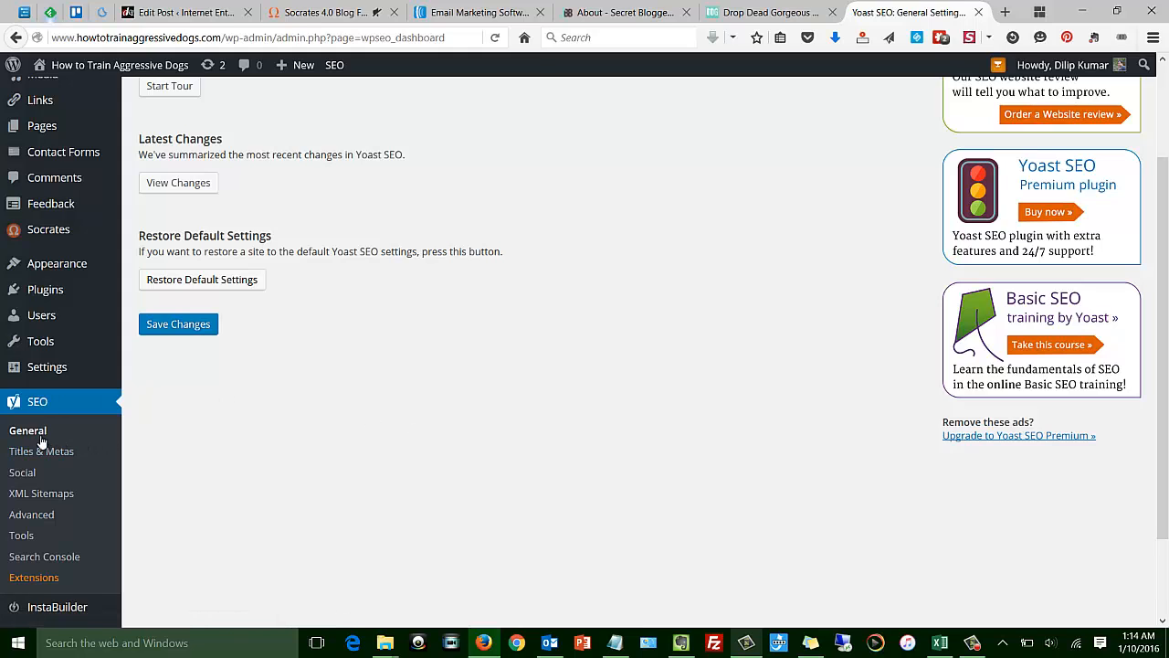
scroll(496, 304, up, 3)
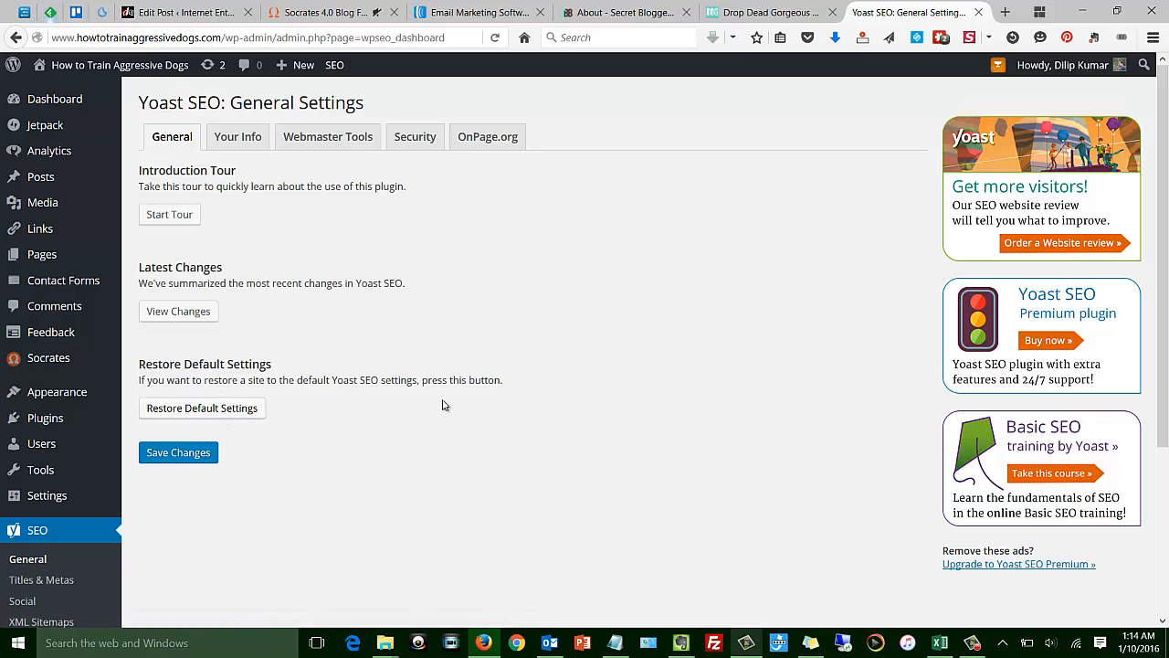
click(235, 145)
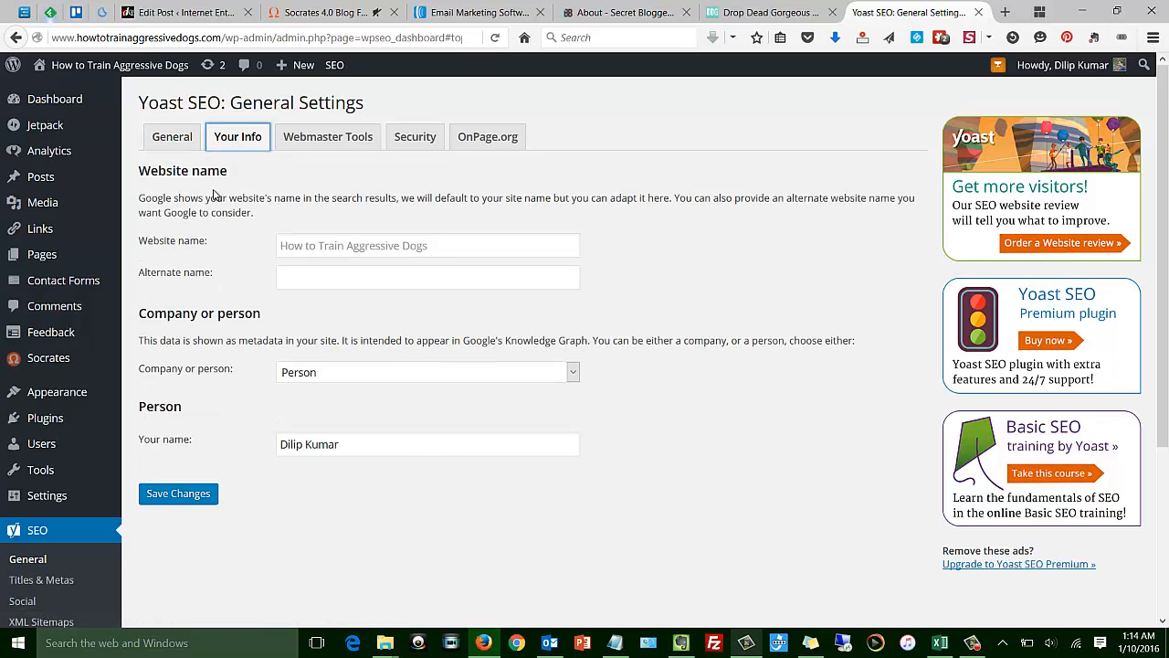
click(262, 197)
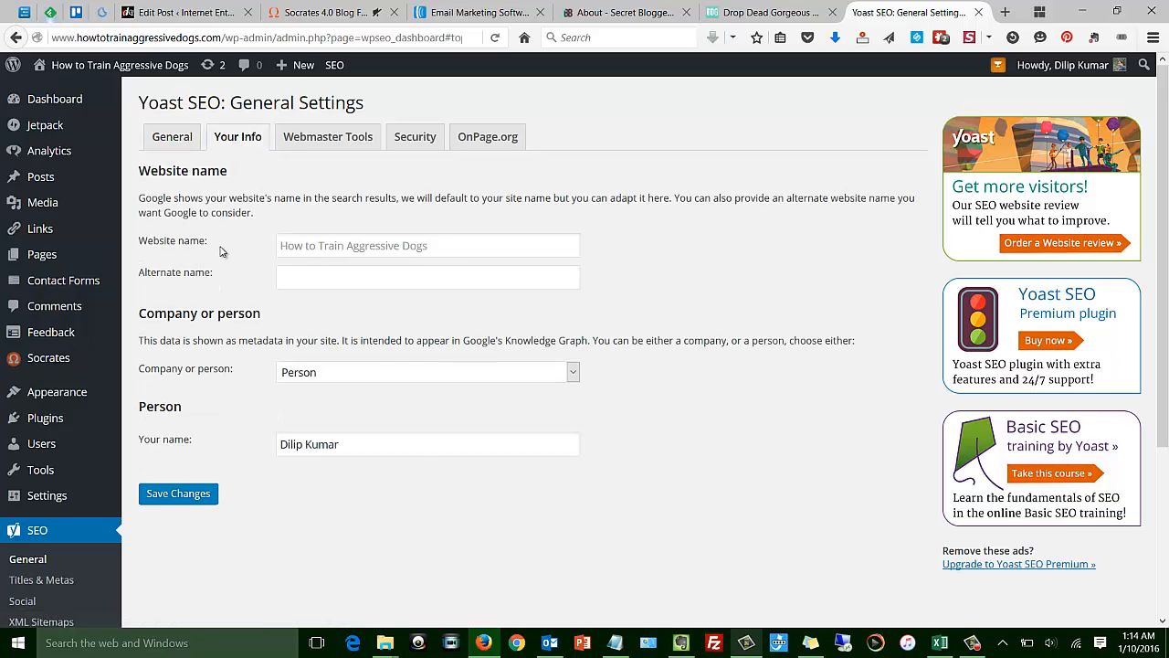
click(318, 245)
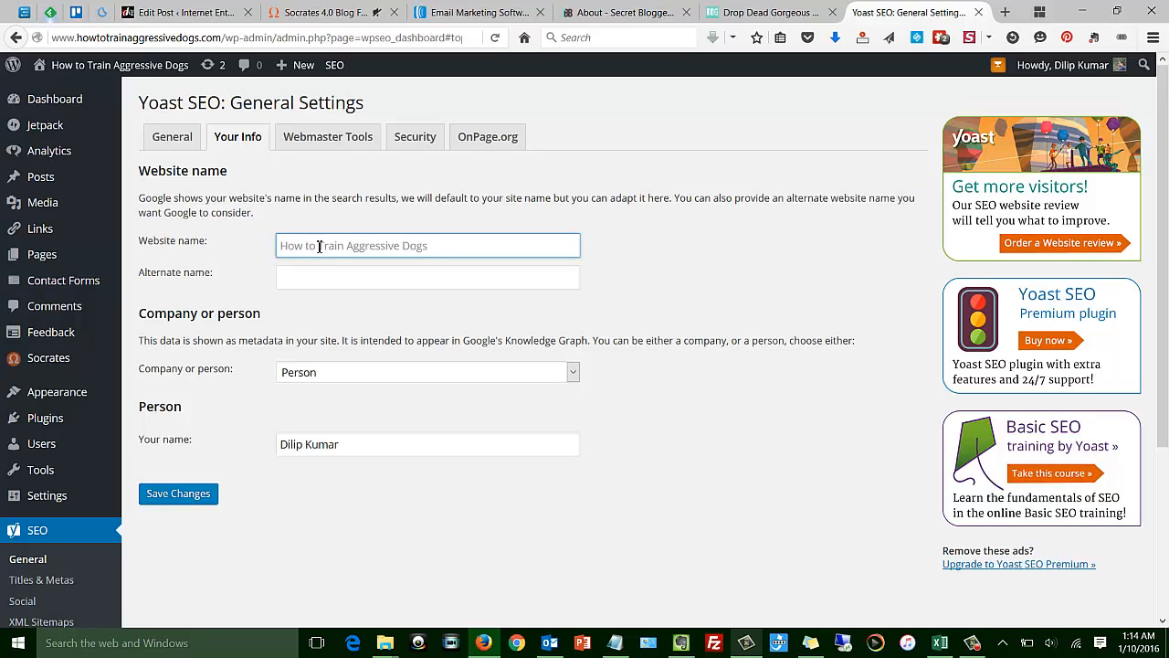
click(326, 276)
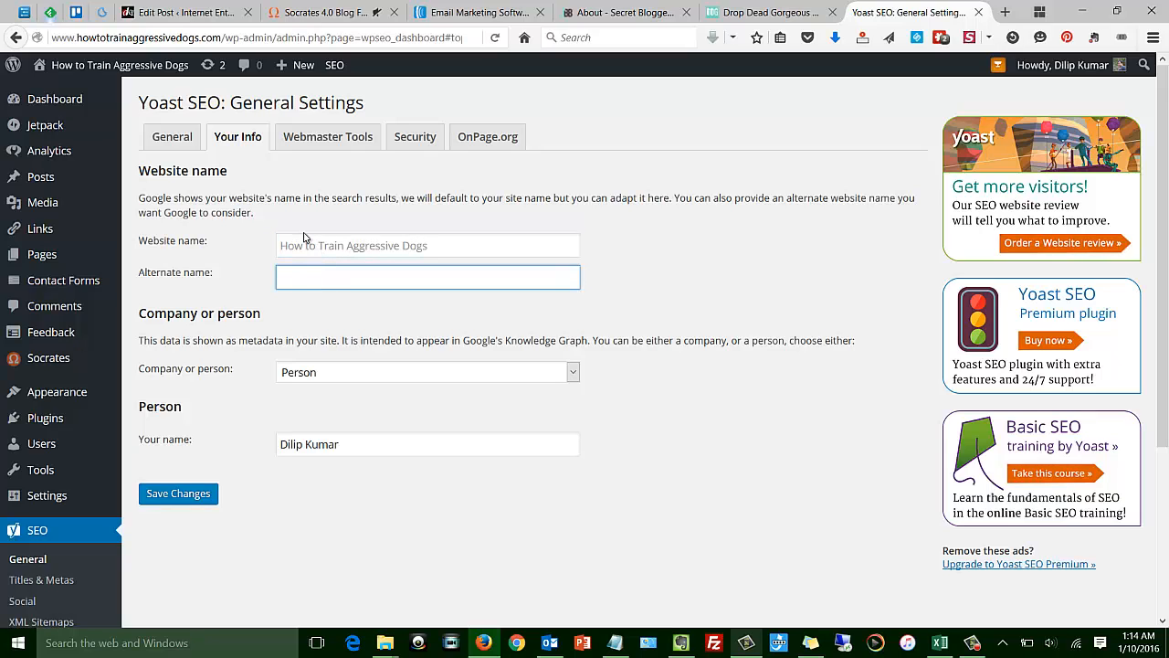
click(191, 205)
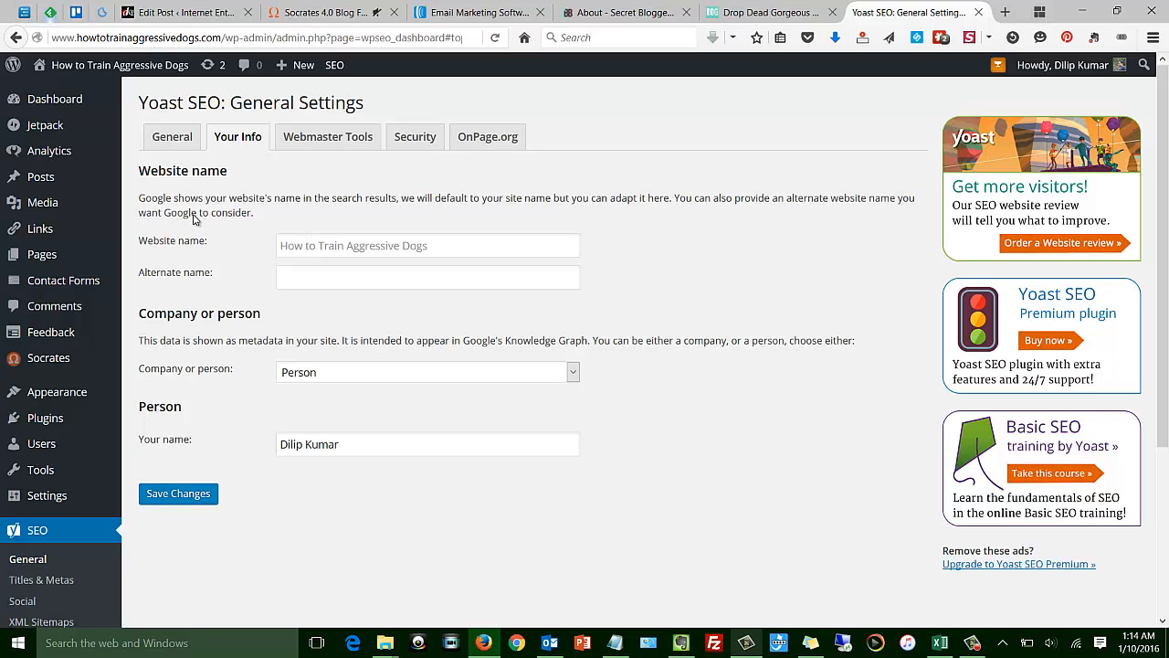
click(359, 246)
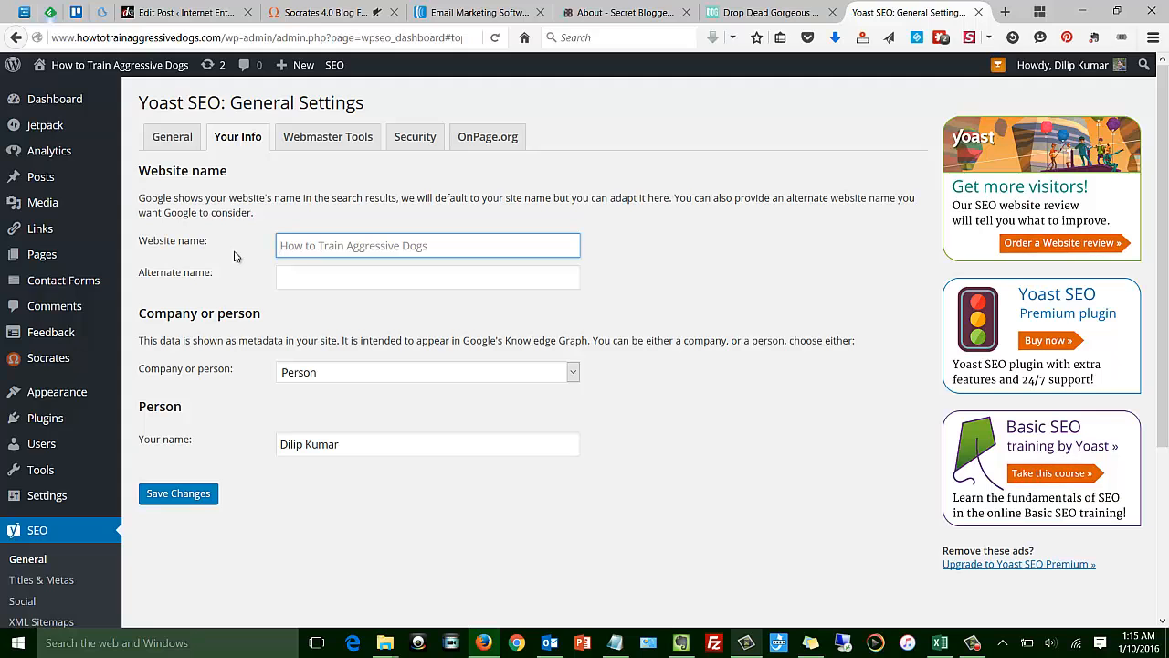
scroll(229, 310, down, 1)
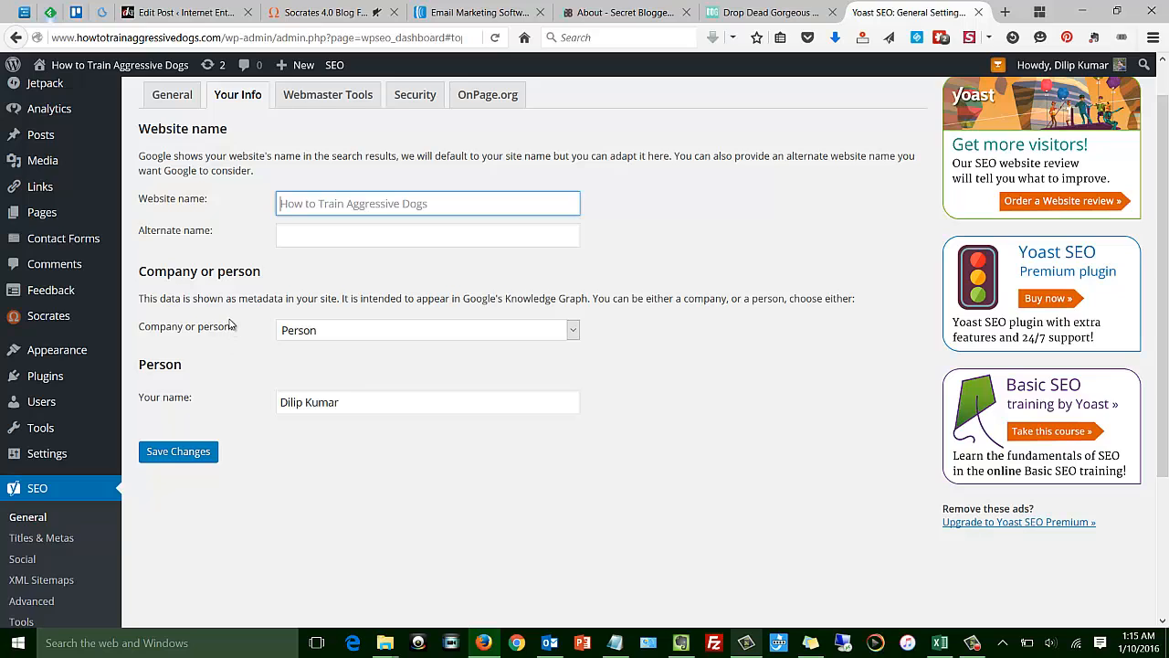
scroll(230, 323, up, 1)
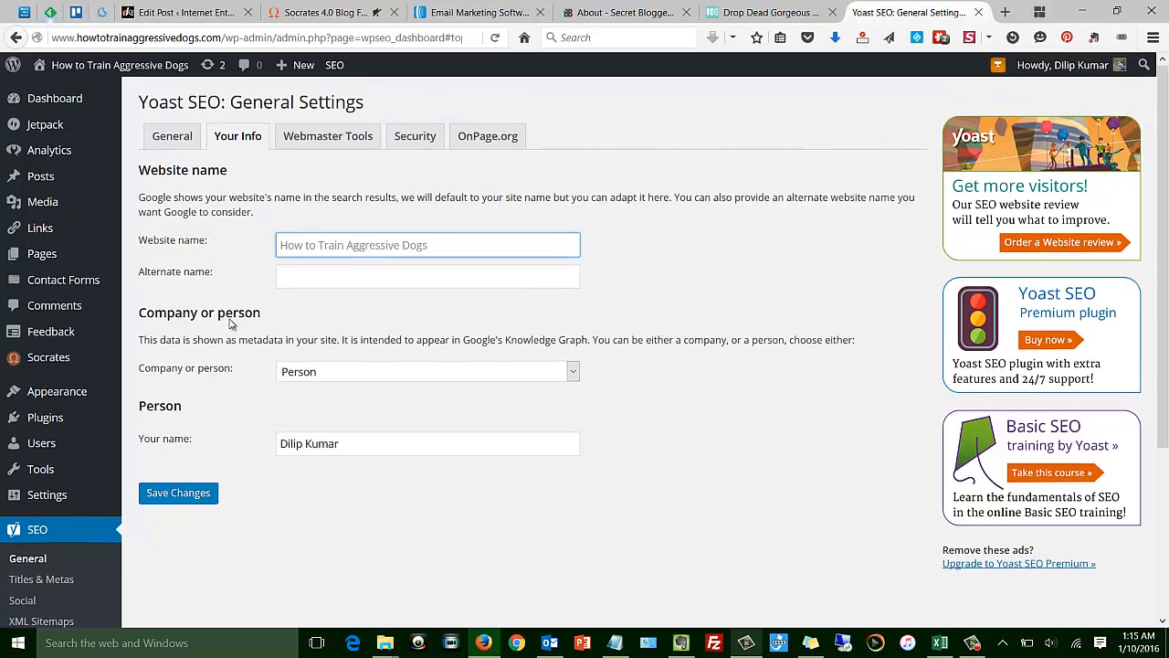
View the Webmaster Tools verification settings and follow the Bing Webmaster Tools link through to its sign-in.
click(325, 146)
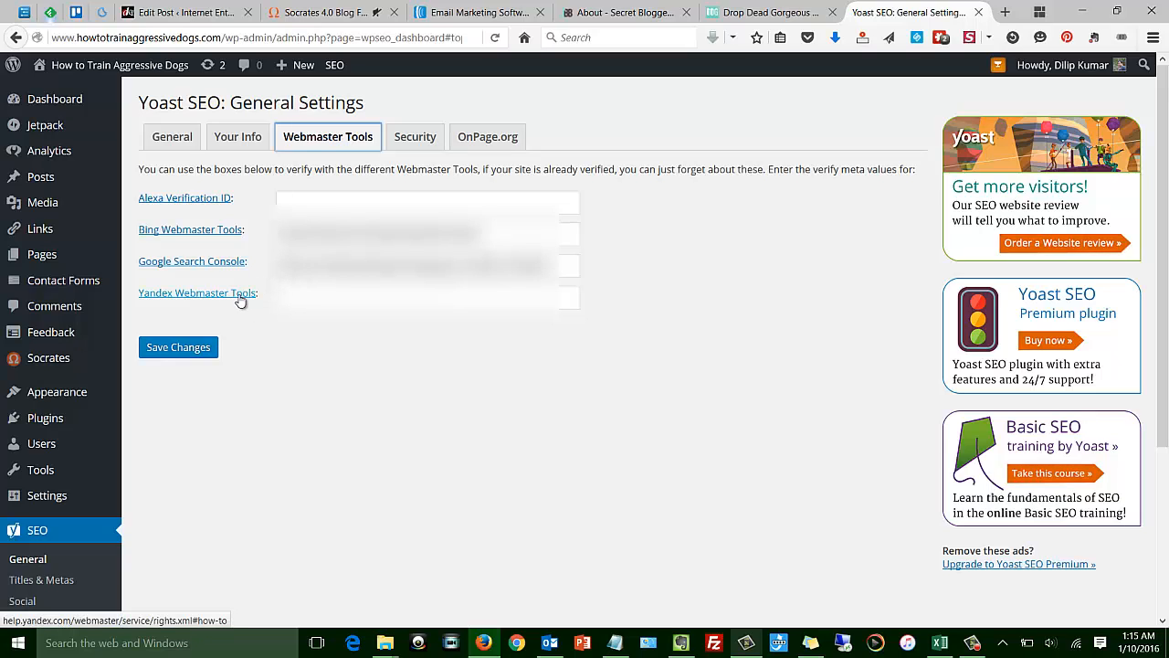
click(210, 233)
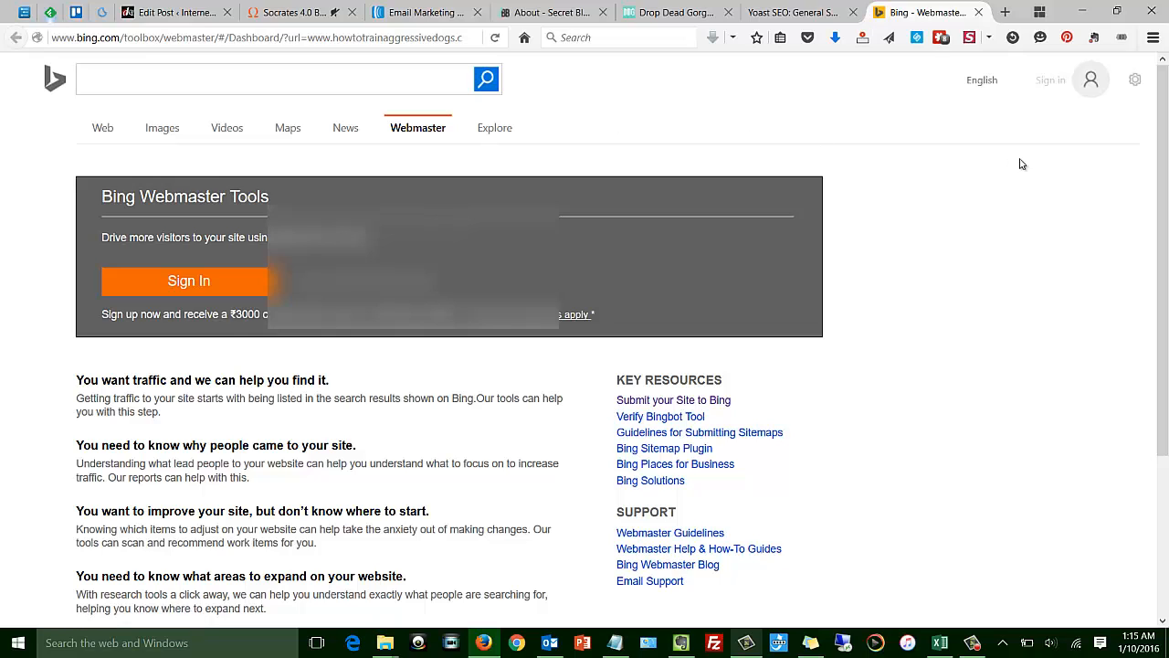
click(240, 316)
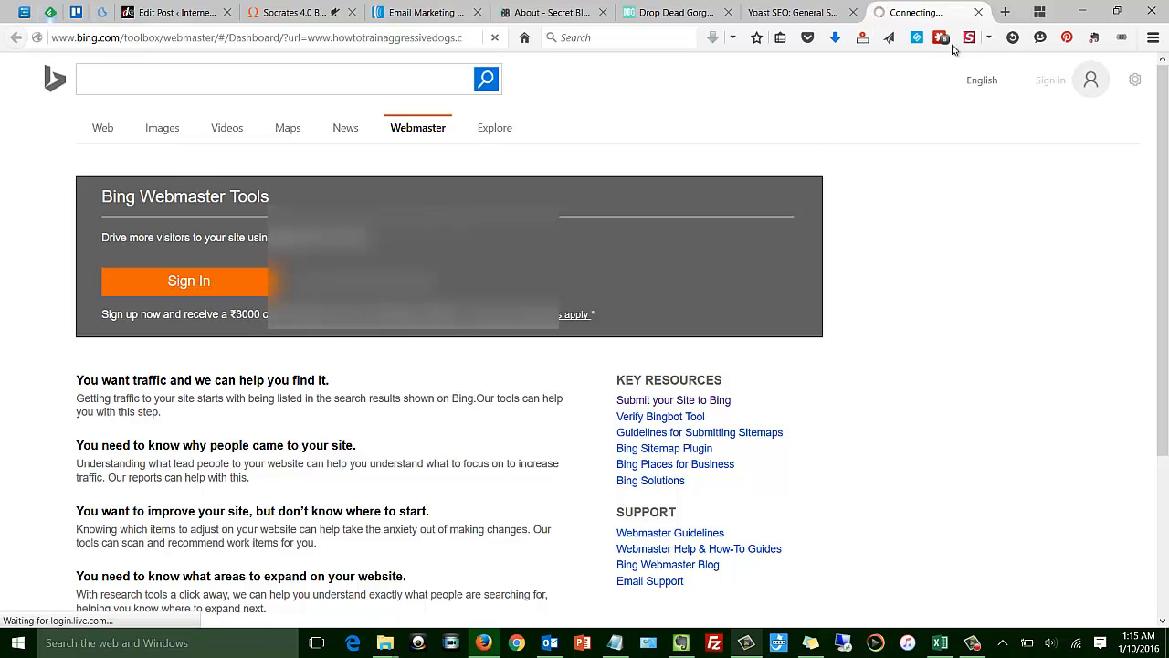
Return to the Yoast SEO general settings and inspect the Bing and Google verification fields and the Security options.
click(764, 13)
click(464, 234)
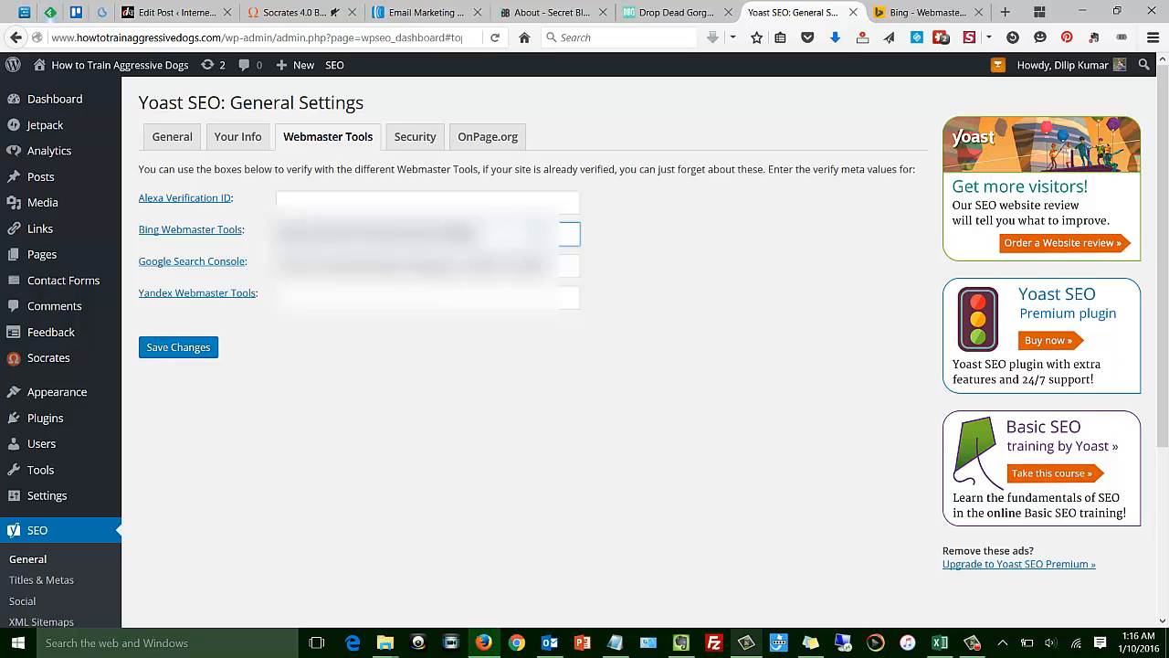
drag(478, 234, 278, 234)
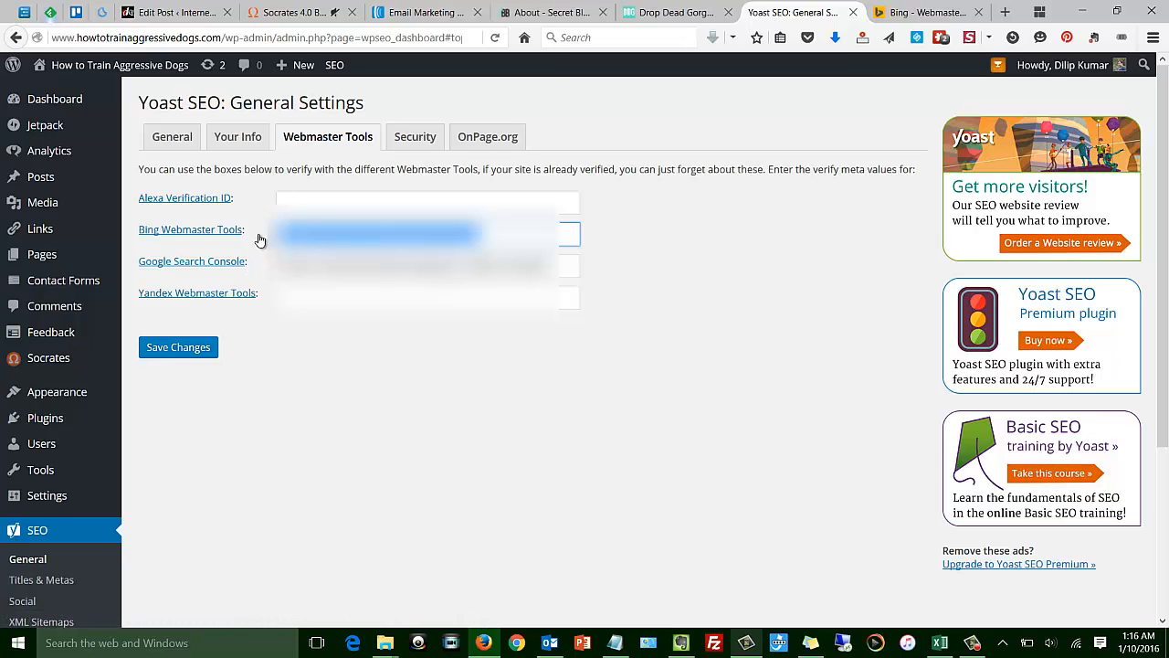
key(Tab)
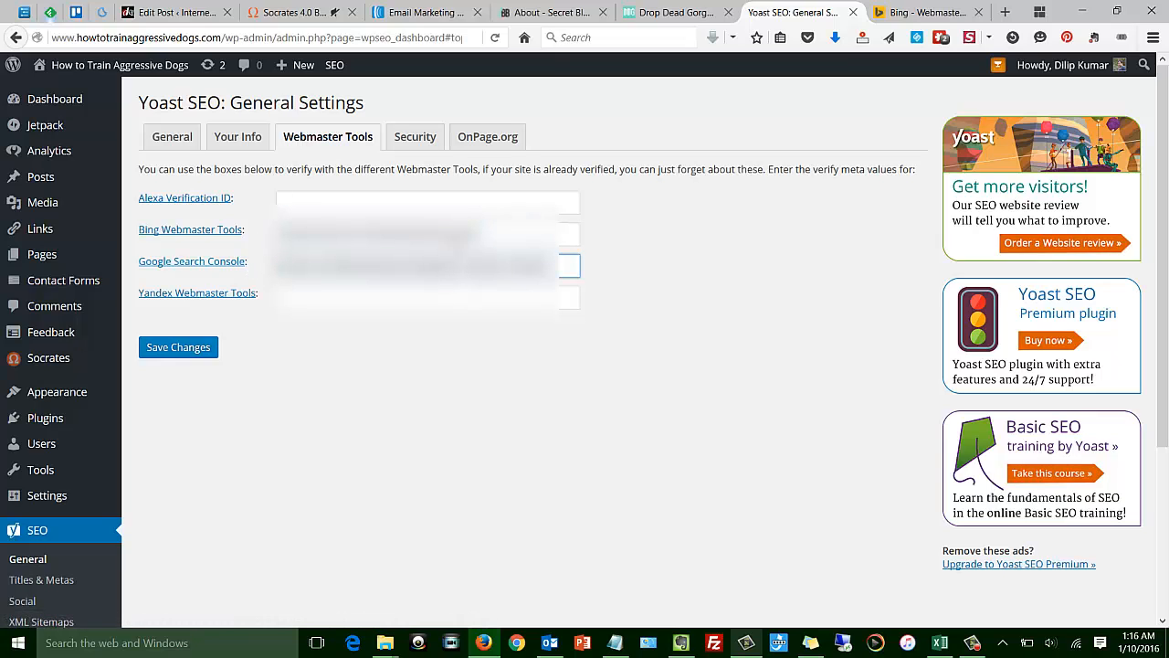
key(shift+Tab)
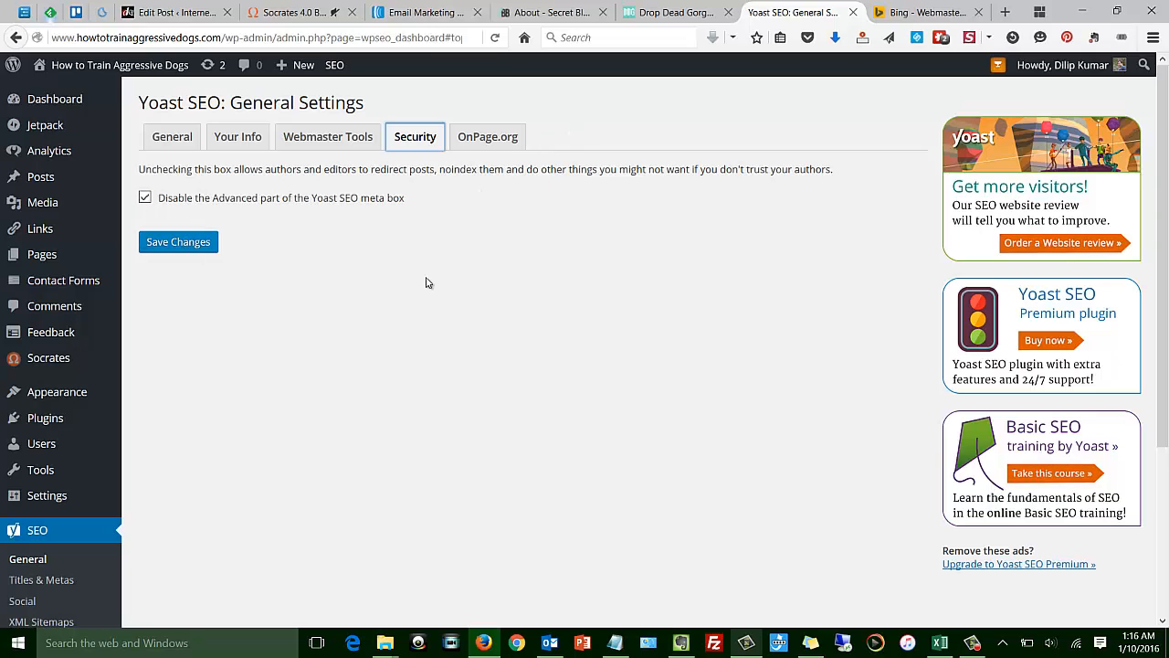
Open the Titles & Metas settings and review the title separator and the homepage title and meta description templates.
scroll(402, 381, down, 4)
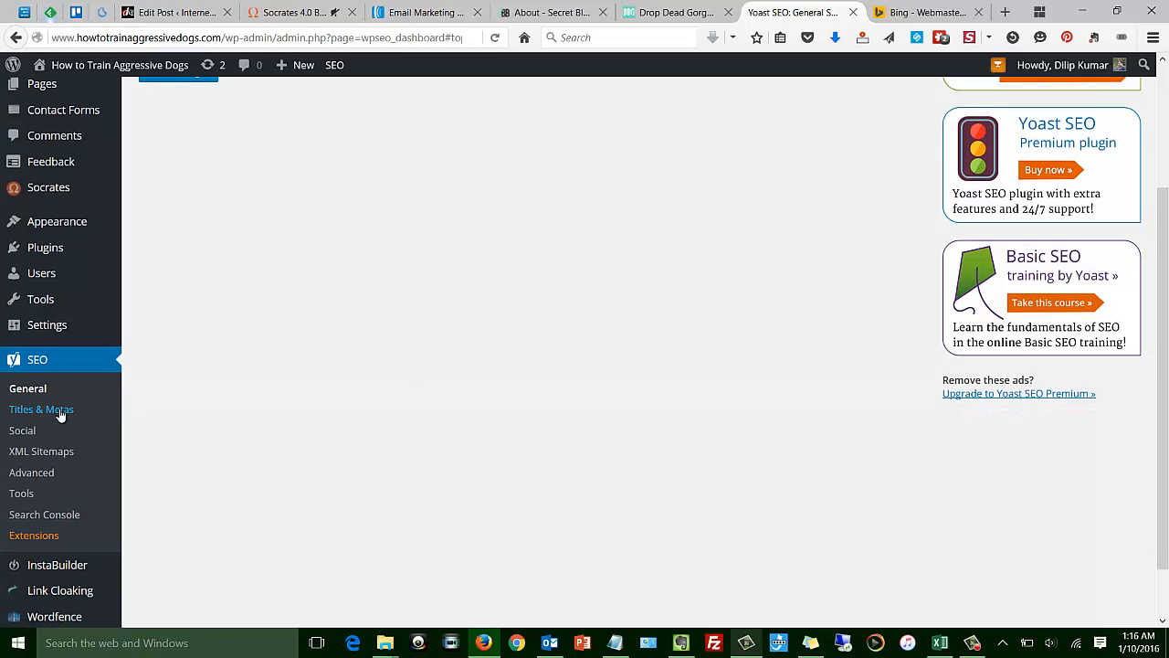
click(40, 412)
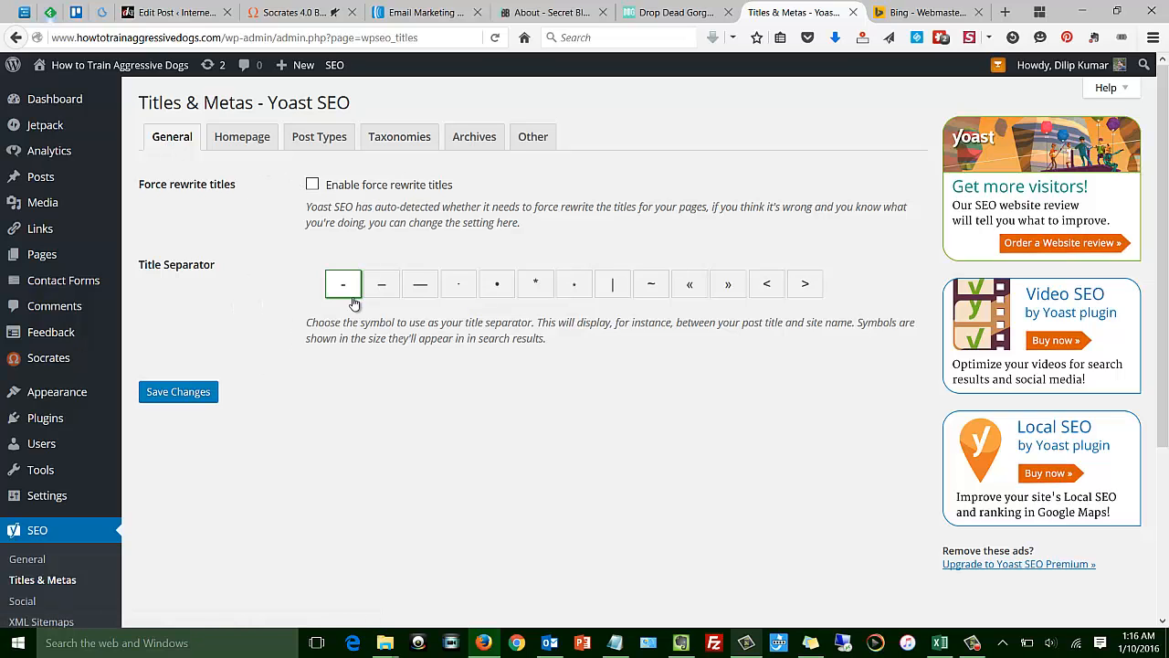
click(235, 141)
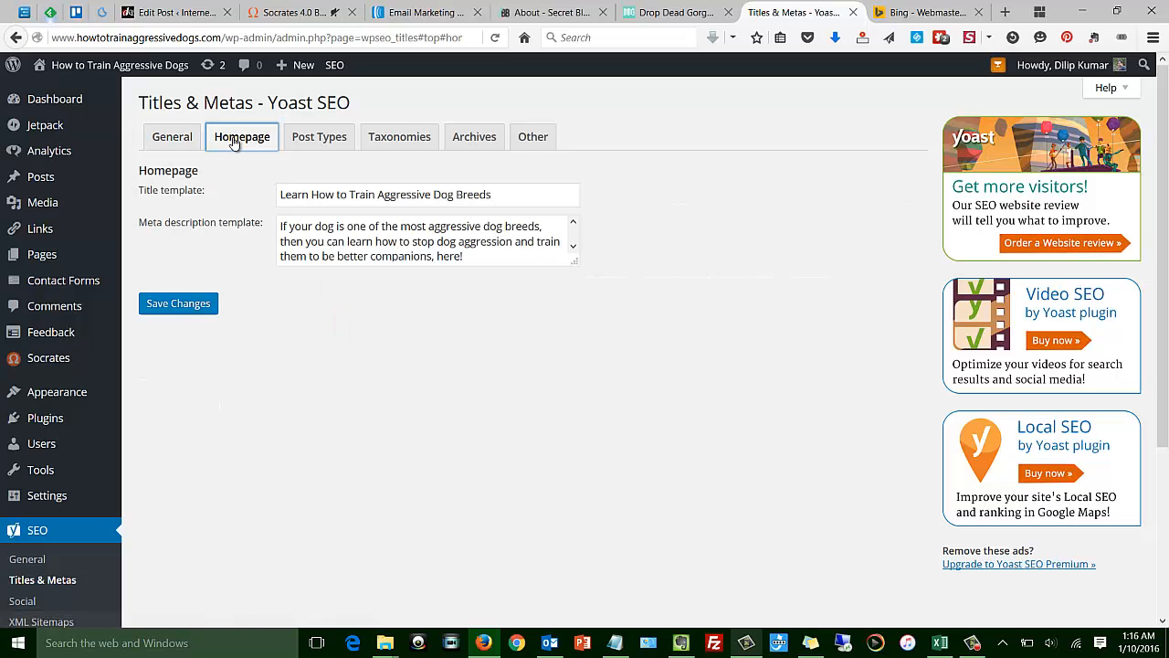
click(161, 194)
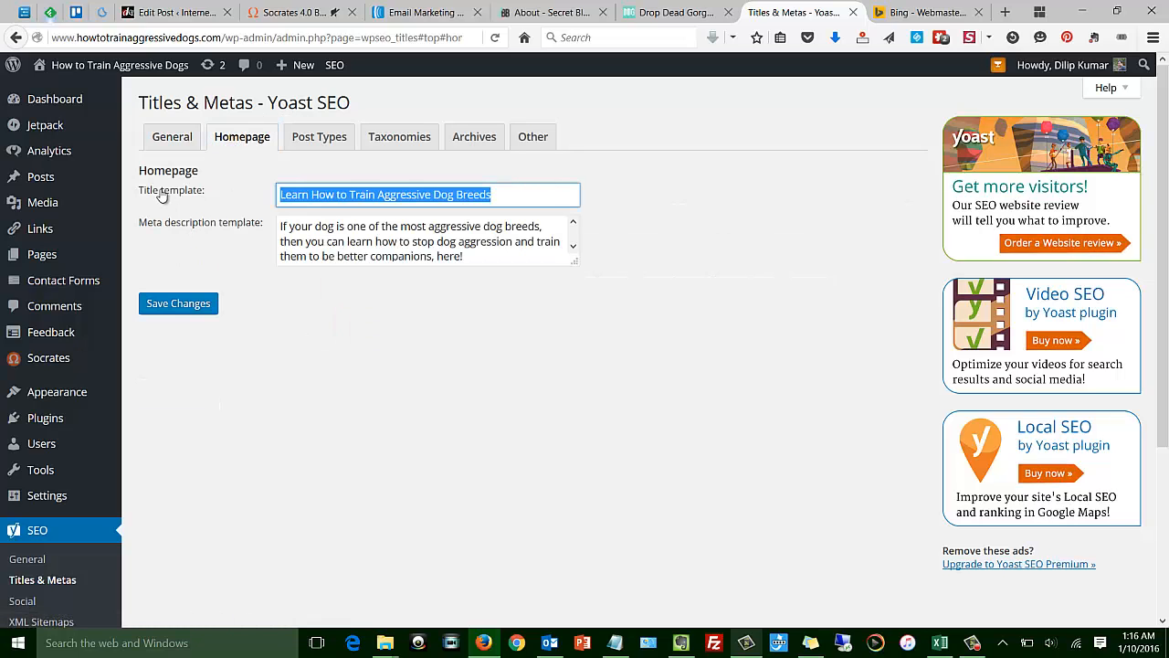
click(312, 194)
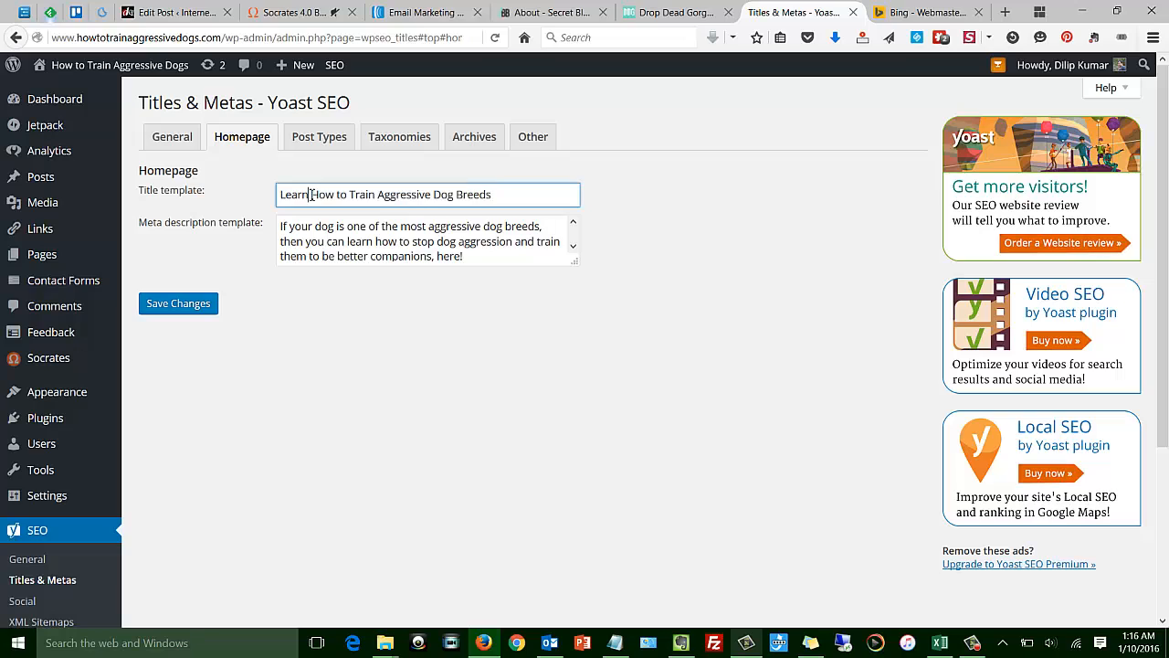
click(308, 240)
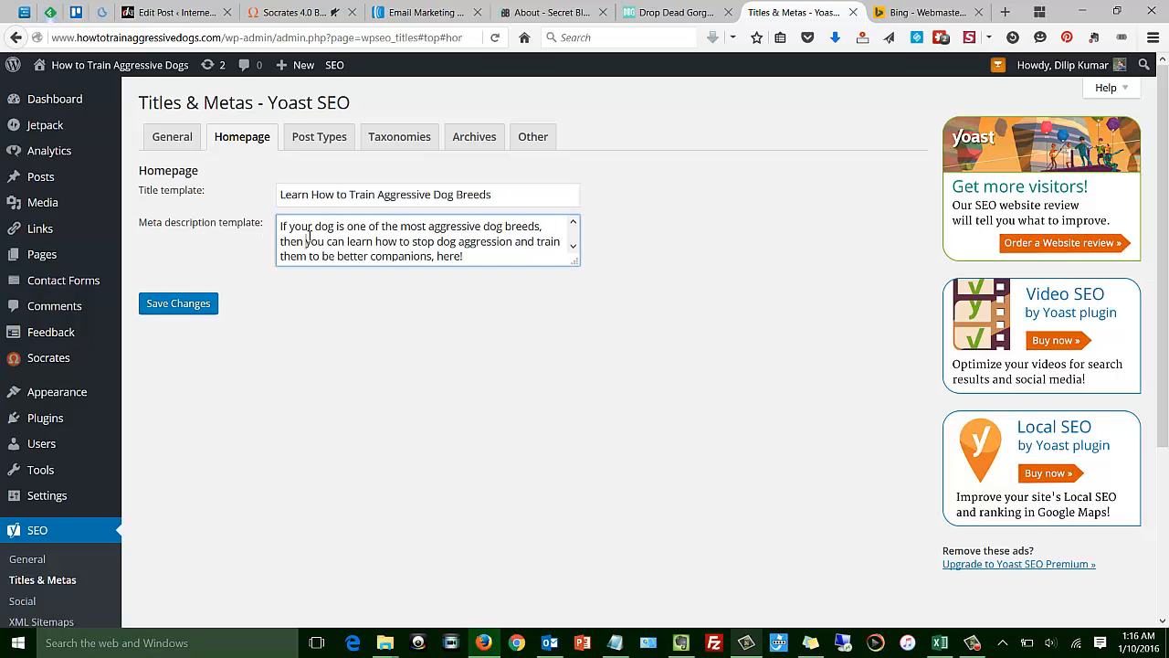
click(360, 198)
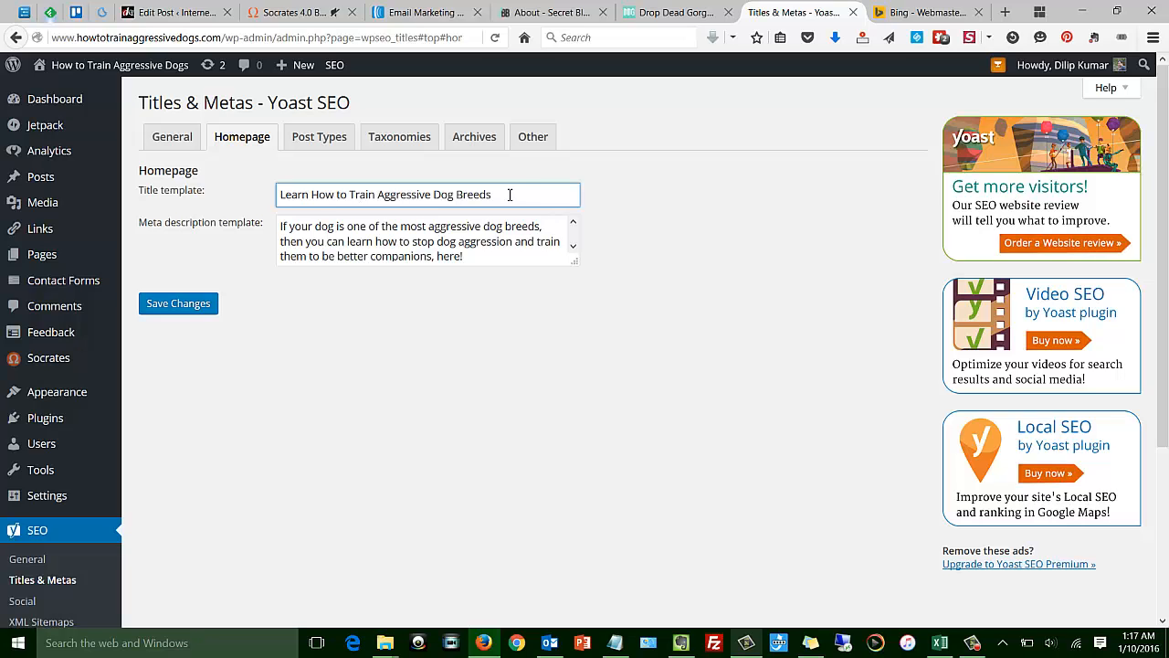
click(363, 235)
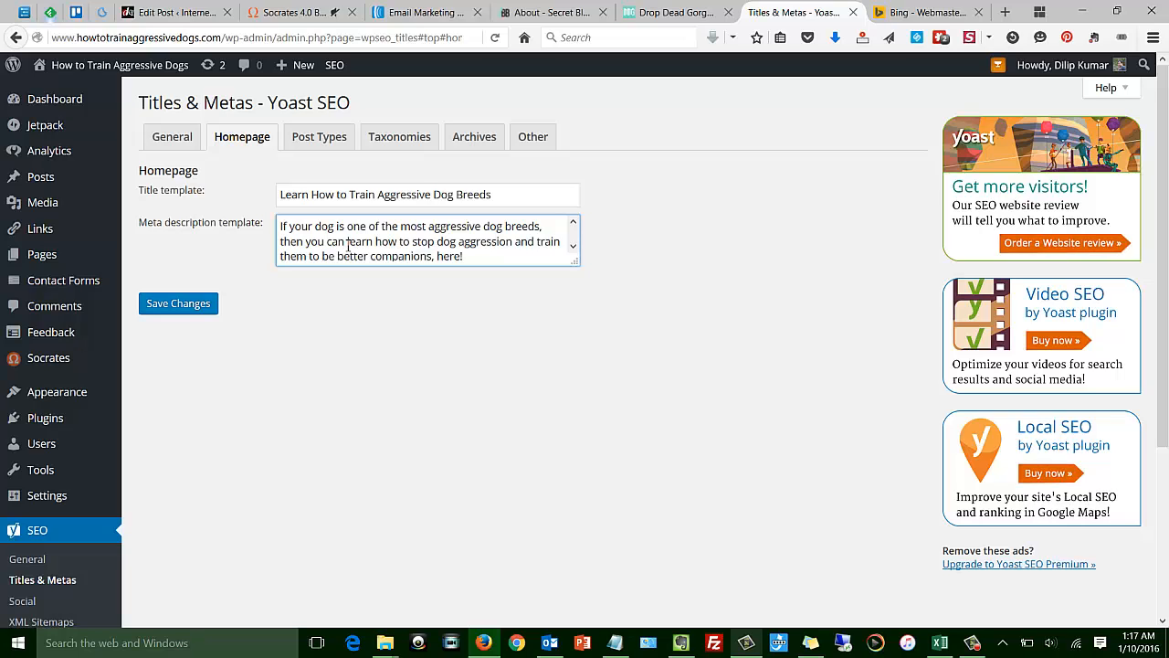
click(367, 229)
Review the Post Types title and meta templates for posts, pages and media.
click(317, 141)
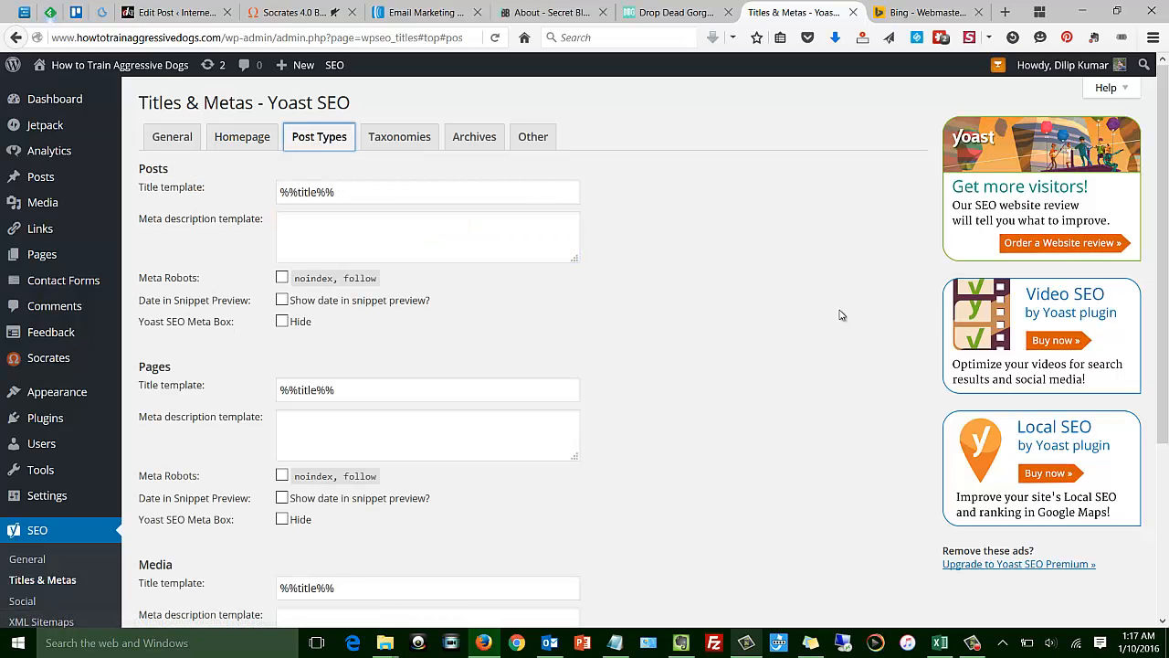
scroll(840, 313, down, 2)
scroll(841, 314, down, 3)
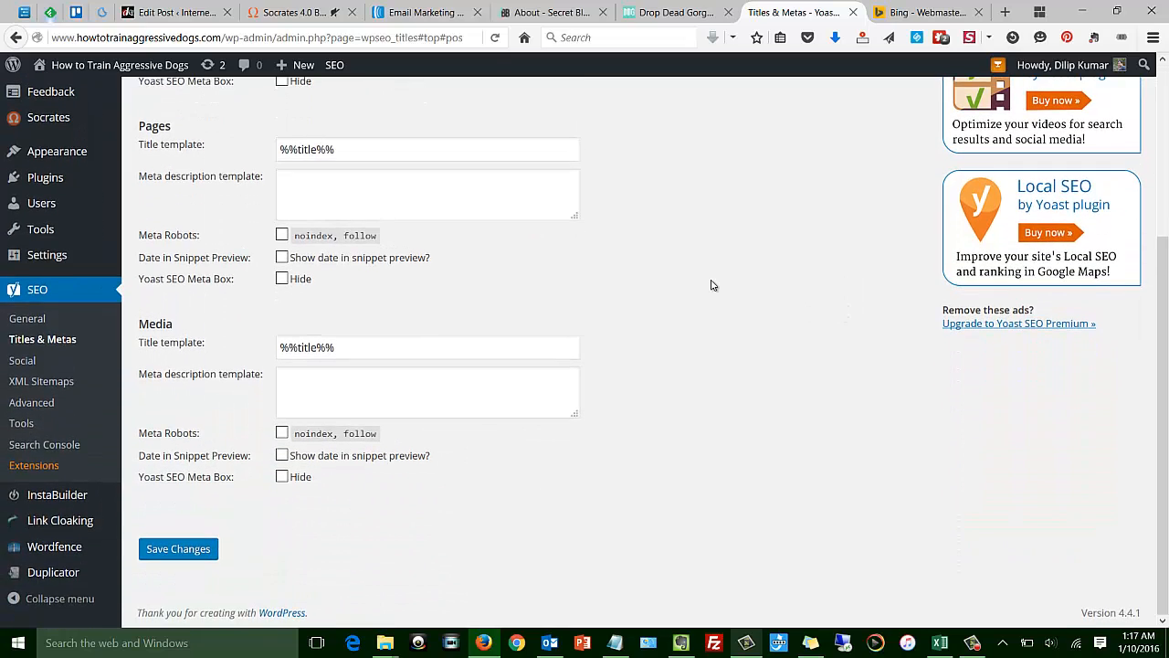
scroll(711, 283, up, 5)
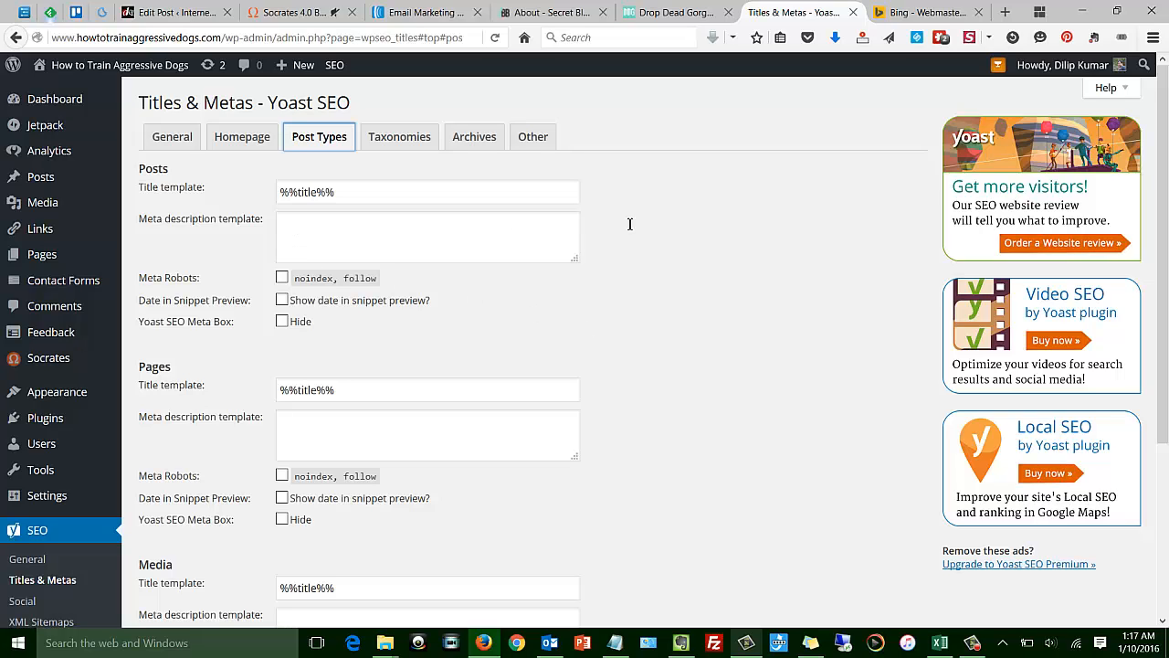
Review the Taxonomies title templates and meta robots settings for categories, tags and format.
click(373, 146)
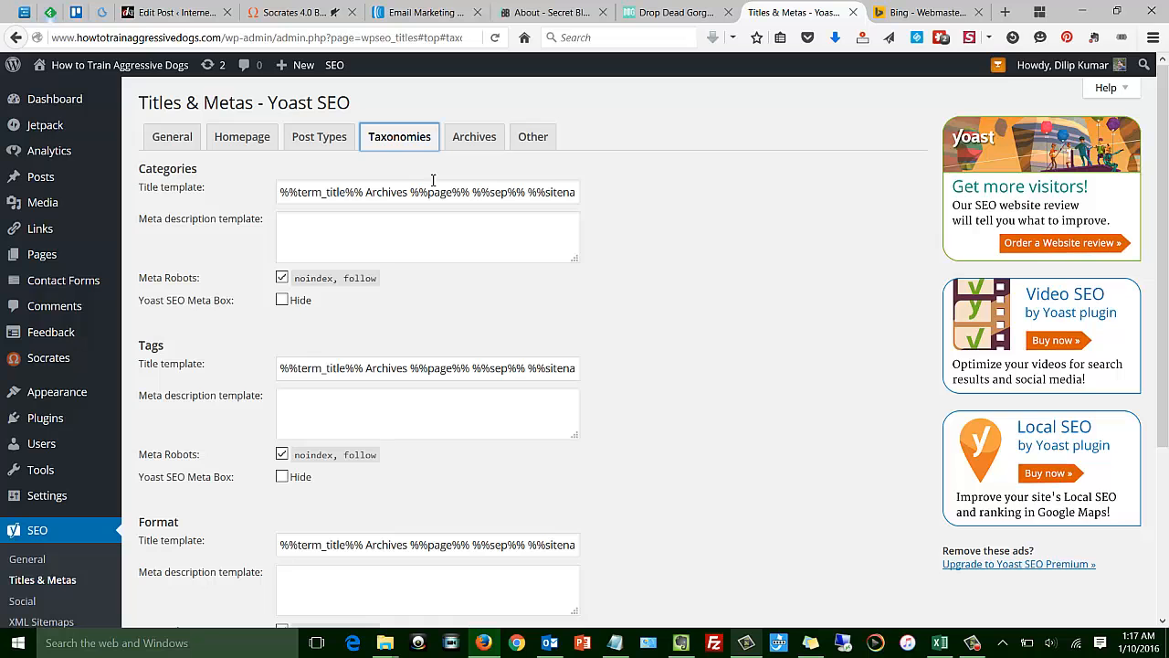
scroll(717, 362, down, 1)
scroll(716, 362, down, 4)
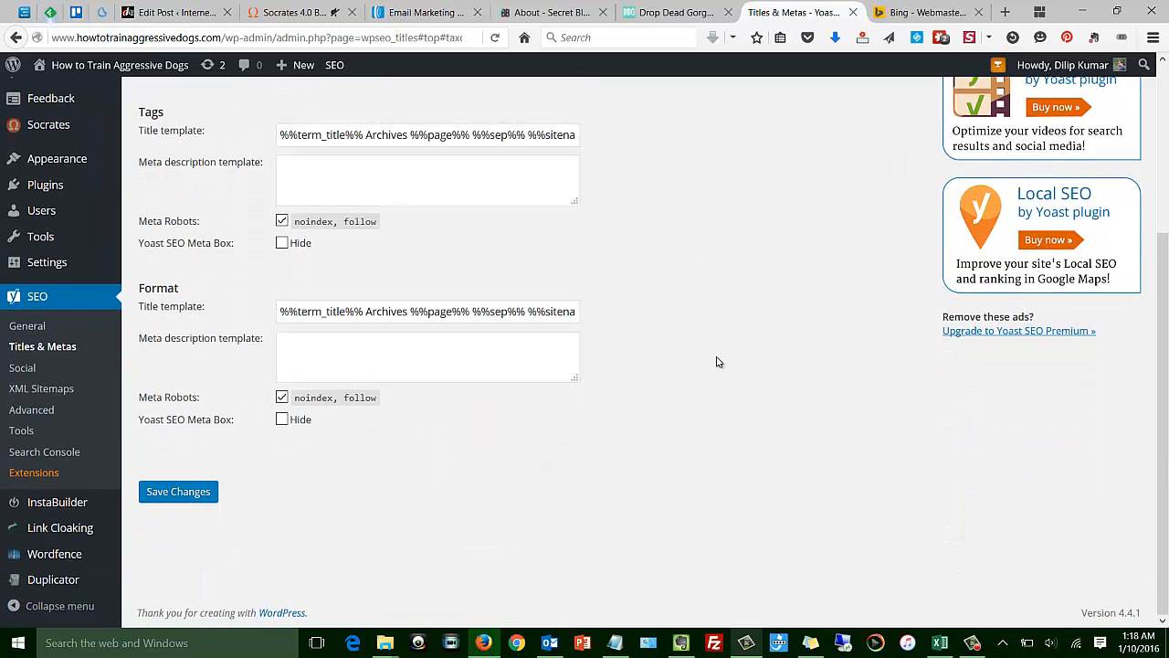
scroll(717, 362, up, 4)
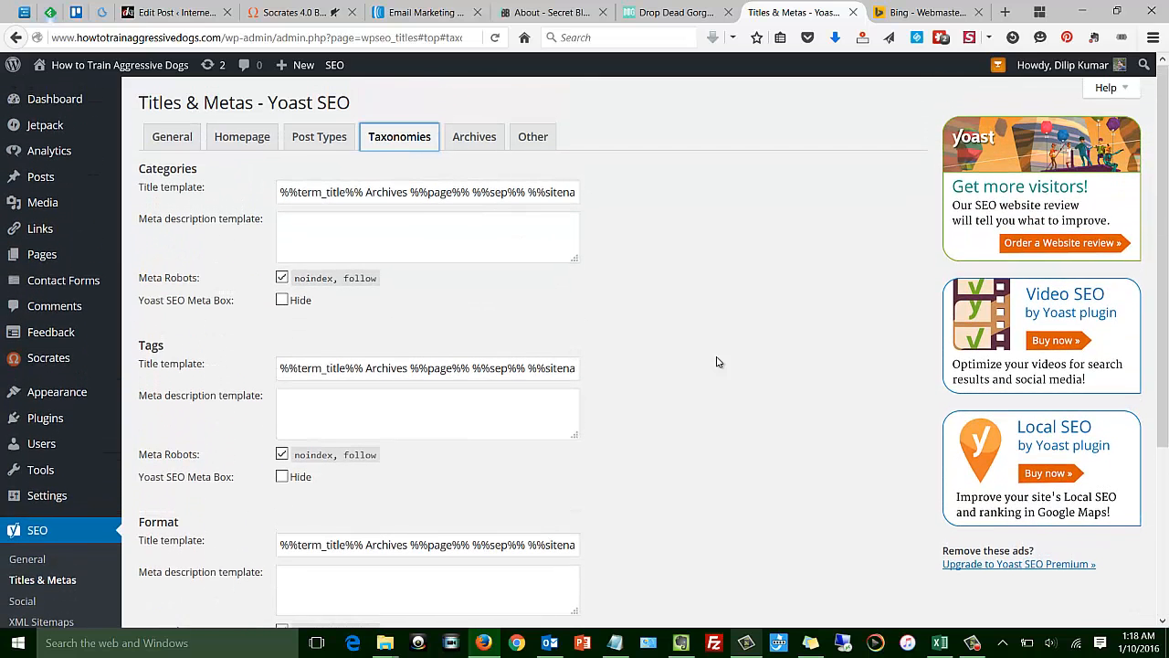
Compare the Post Types templates with the Taxonomies templates and open the Posts title template for editing.
click(313, 146)
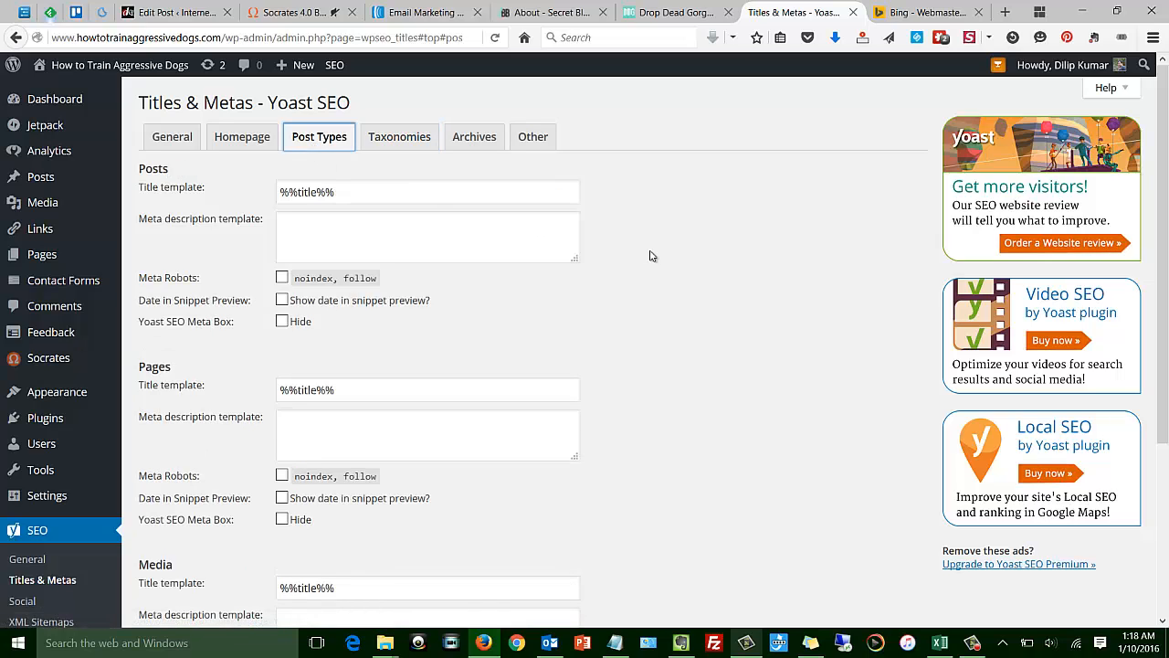
click(378, 144)
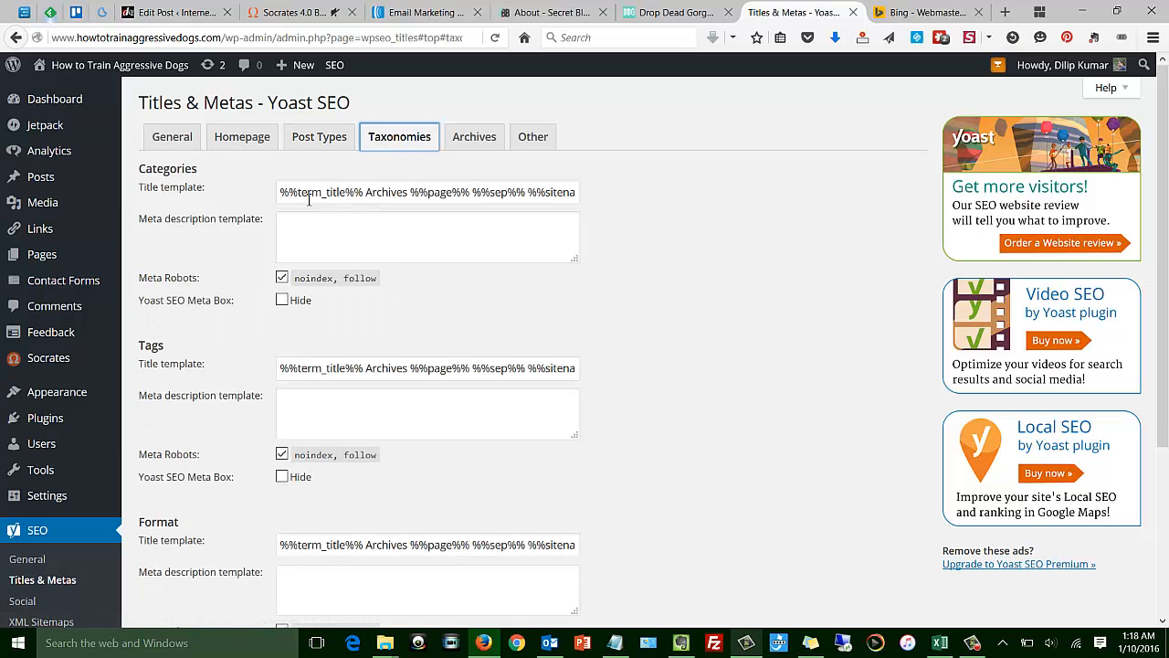
click(308, 139)
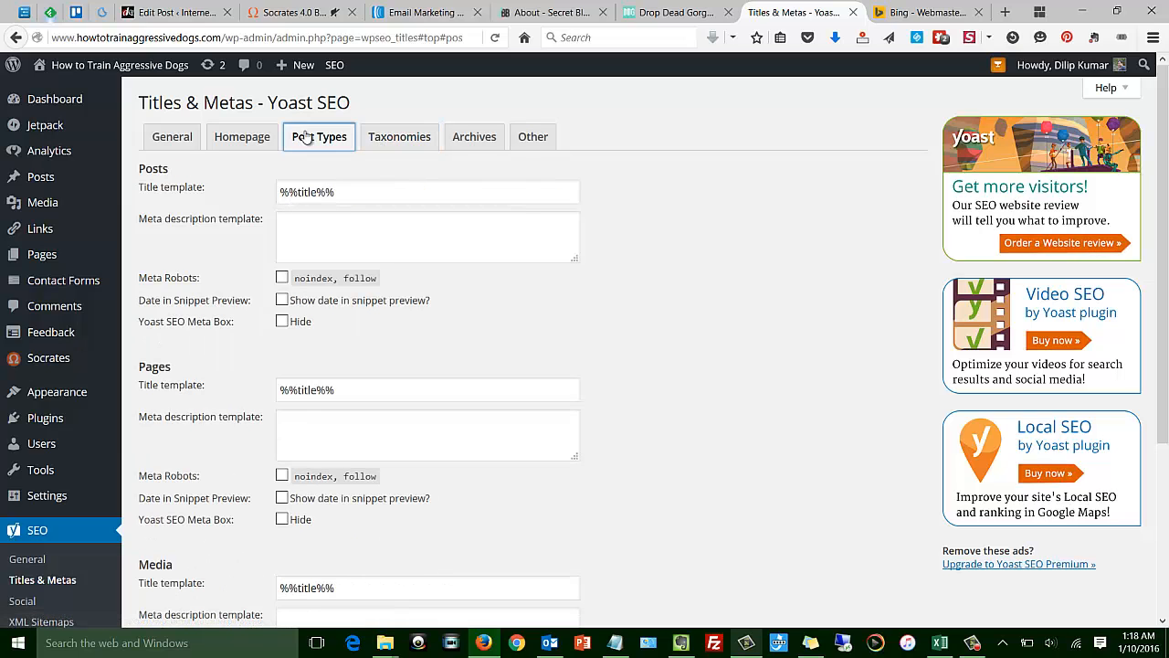
click(387, 190)
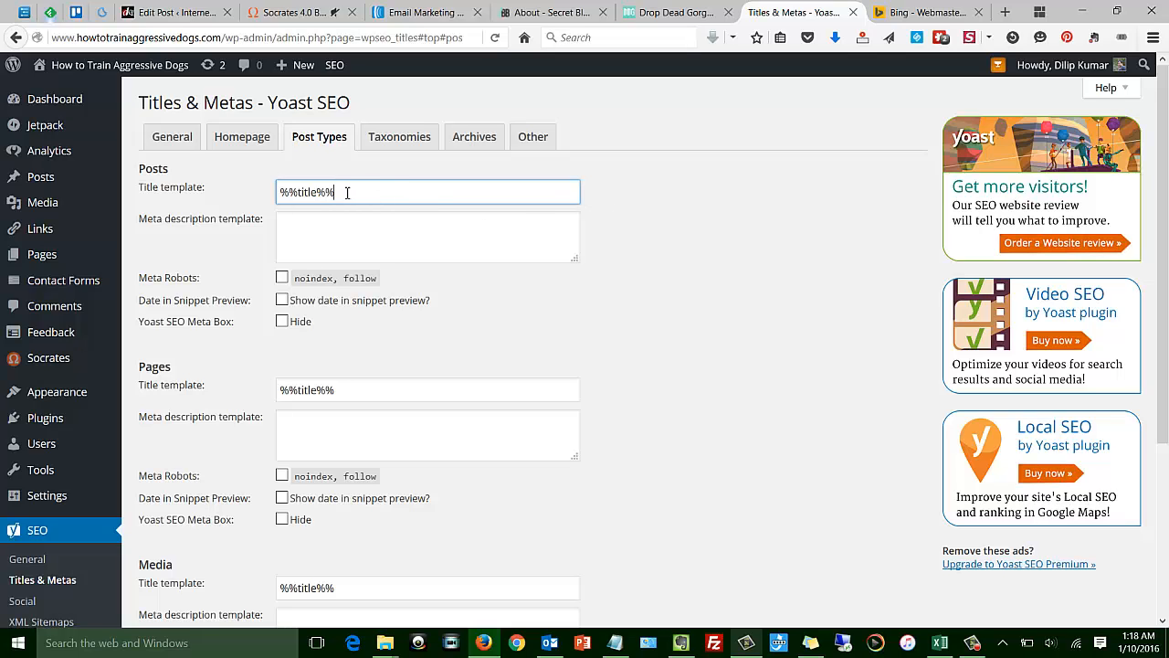
Review the title templates for Posts, Pages and Media in the Post Types settings.
drag(347, 191, 269, 193)
click(432, 188)
scroll(706, 322, down, 2)
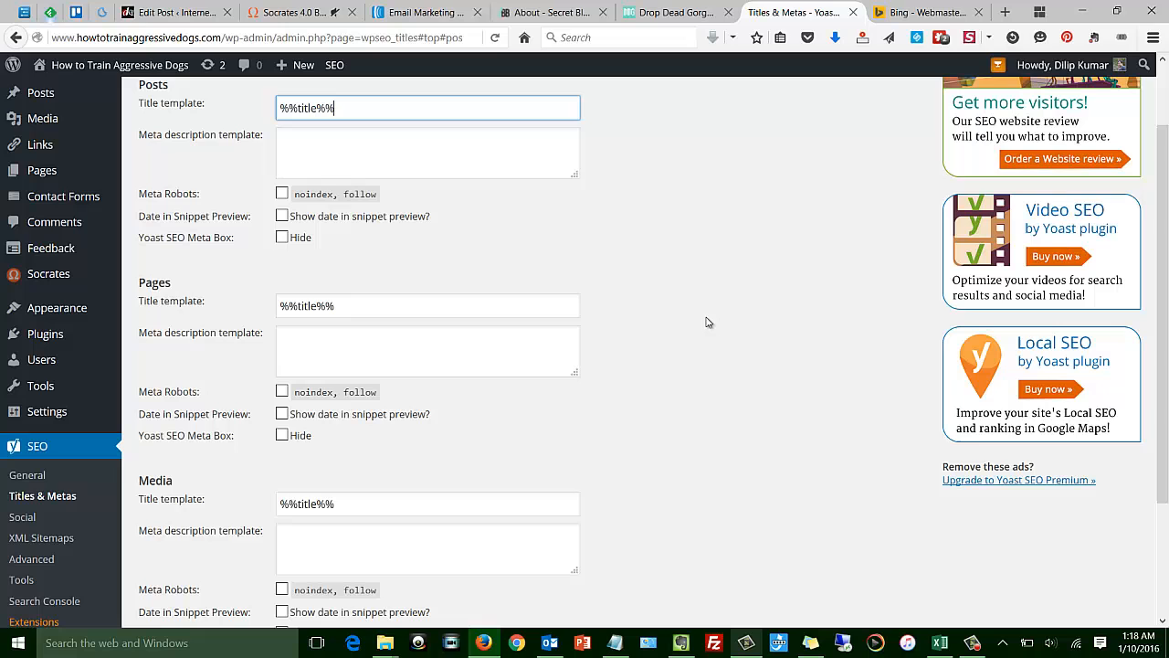
click(556, 313)
scroll(694, 316, down, 4)
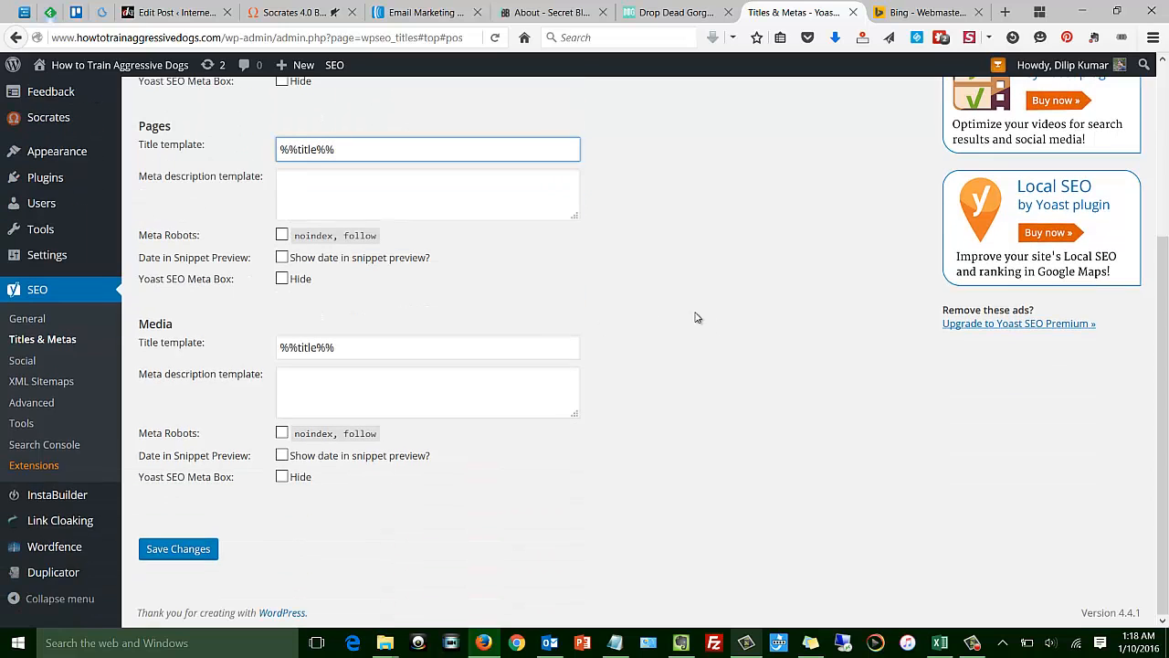
click(497, 351)
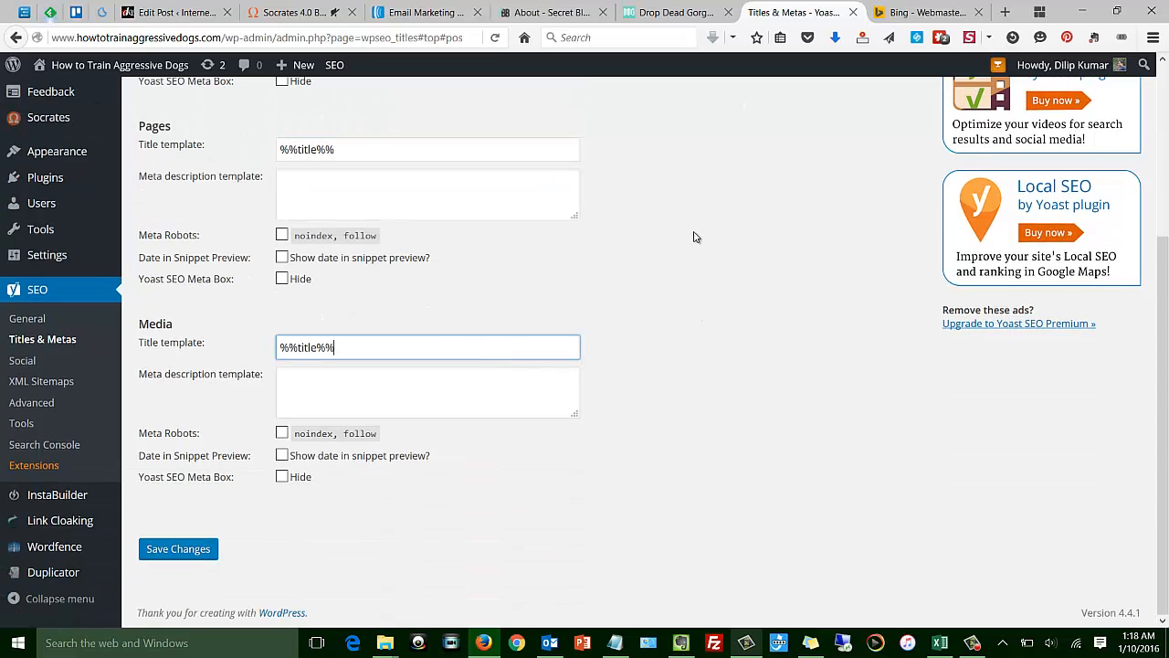
scroll(705, 210, up, 6)
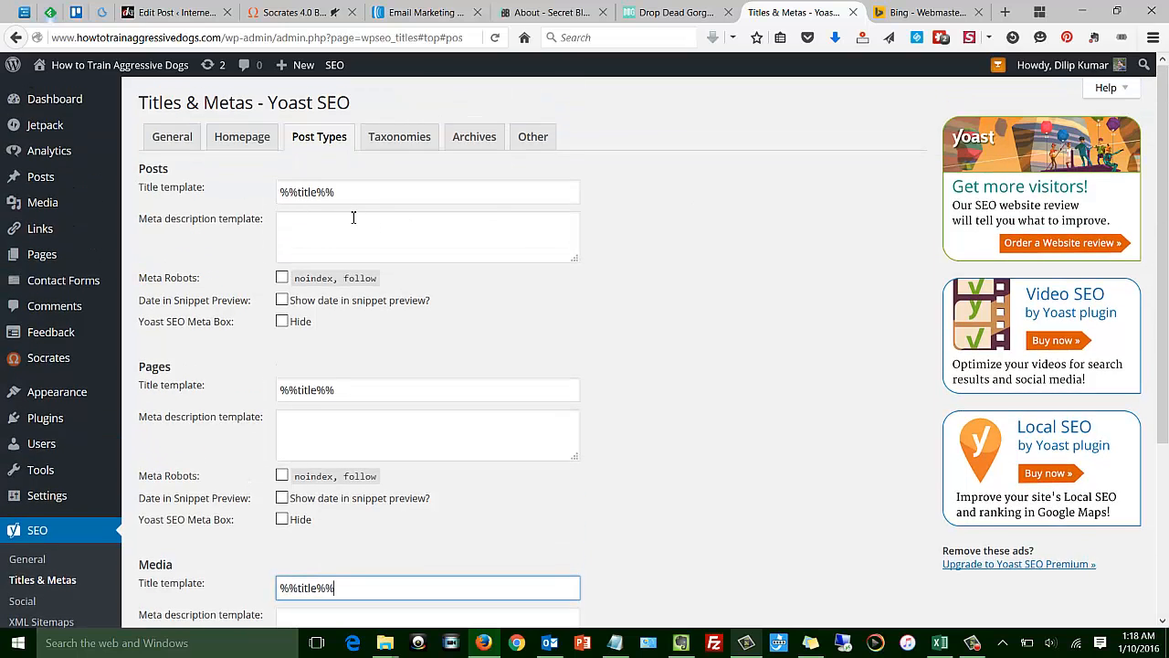
click(347, 195)
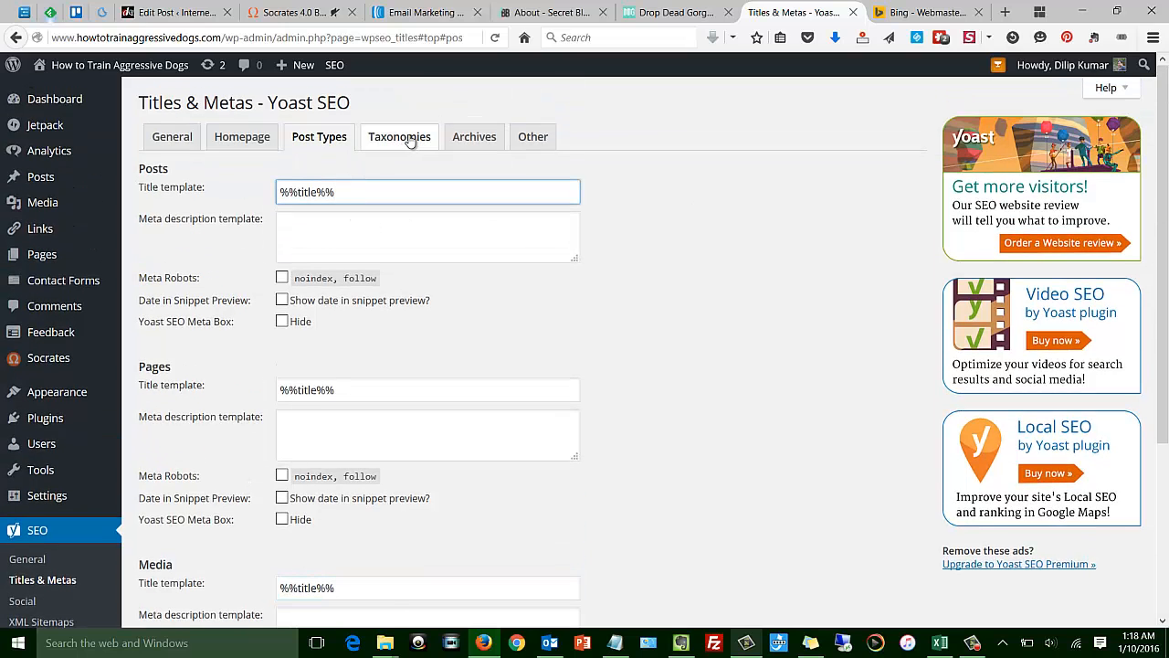
Review the Archives title templates, duplicate content prevention options and special pages templates in Titles & Metas.
click(410, 140)
click(476, 139)
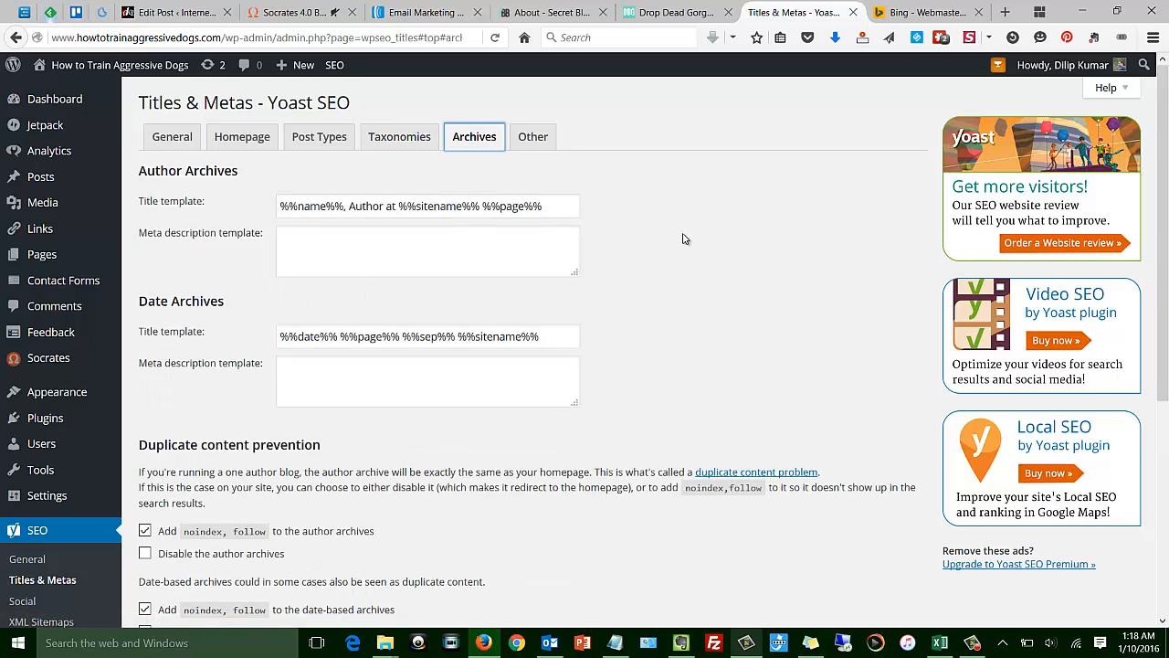
scroll(700, 320, down, 2)
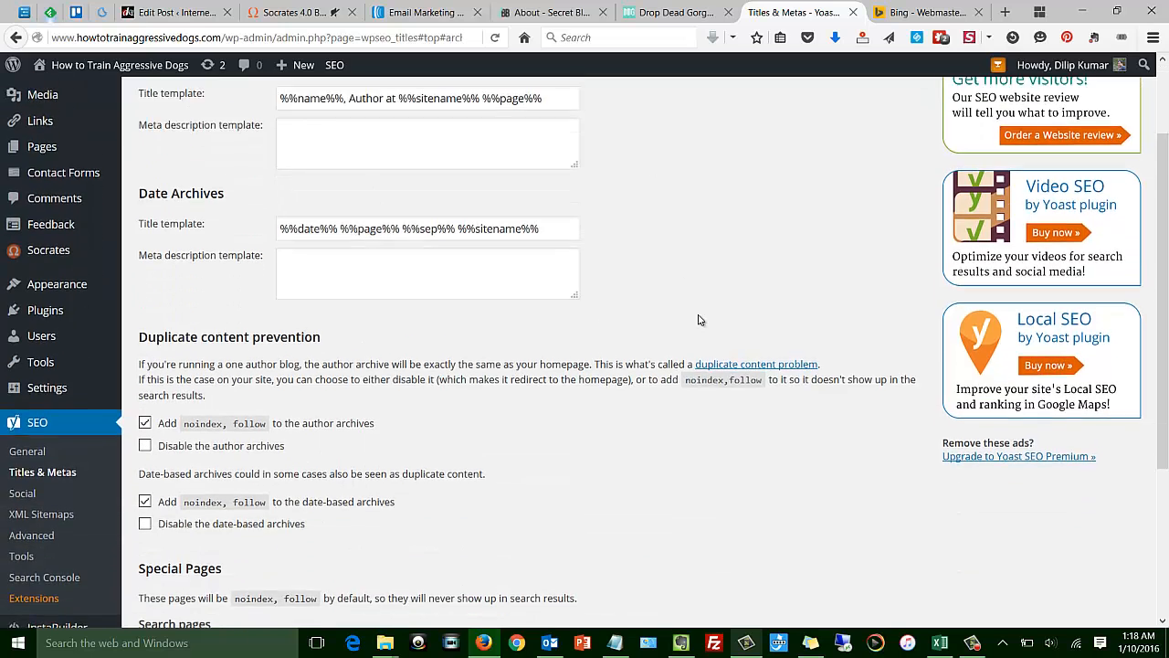
scroll(698, 319, down, 3)
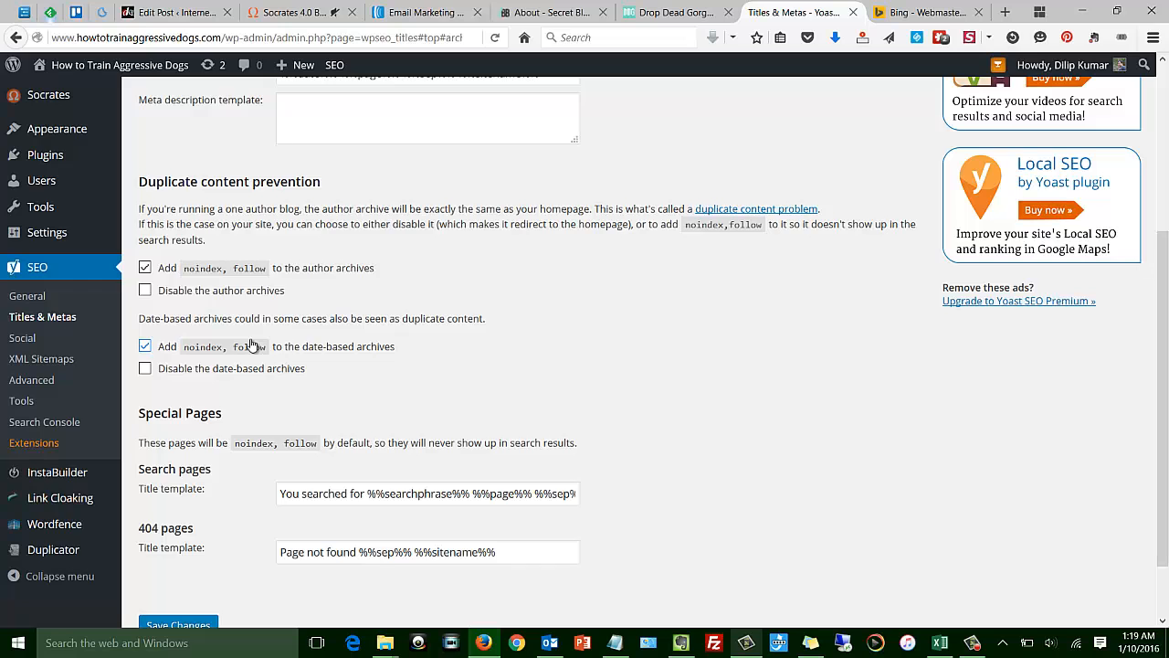
scroll(252, 345, down, 1)
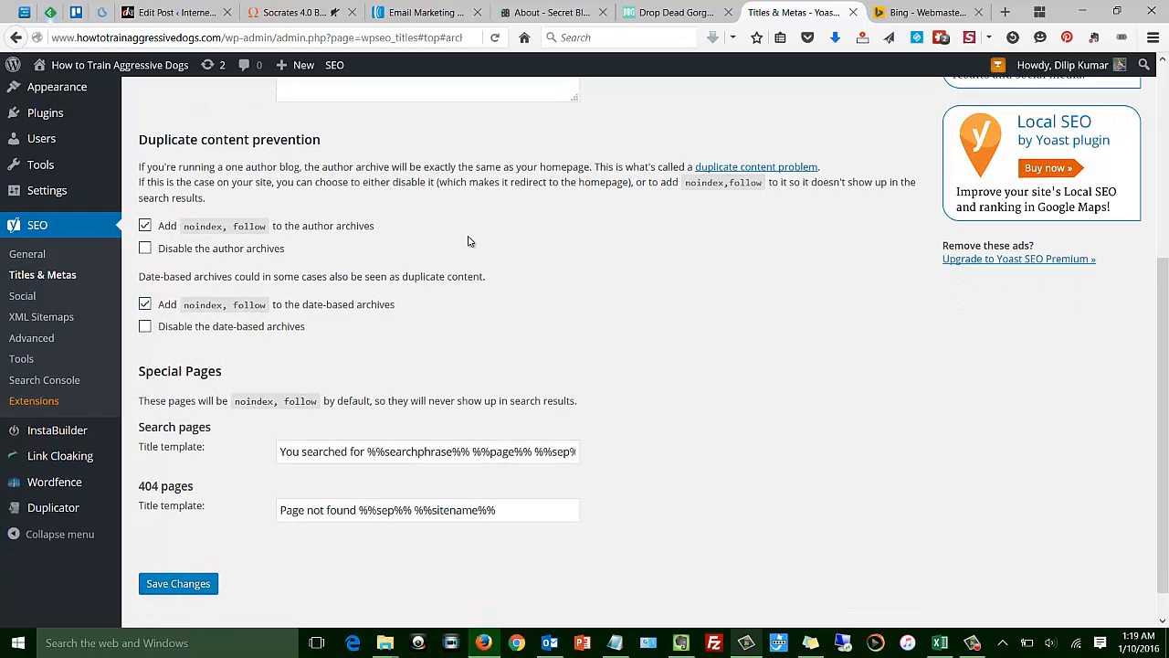
scroll(467, 241, up, 5)
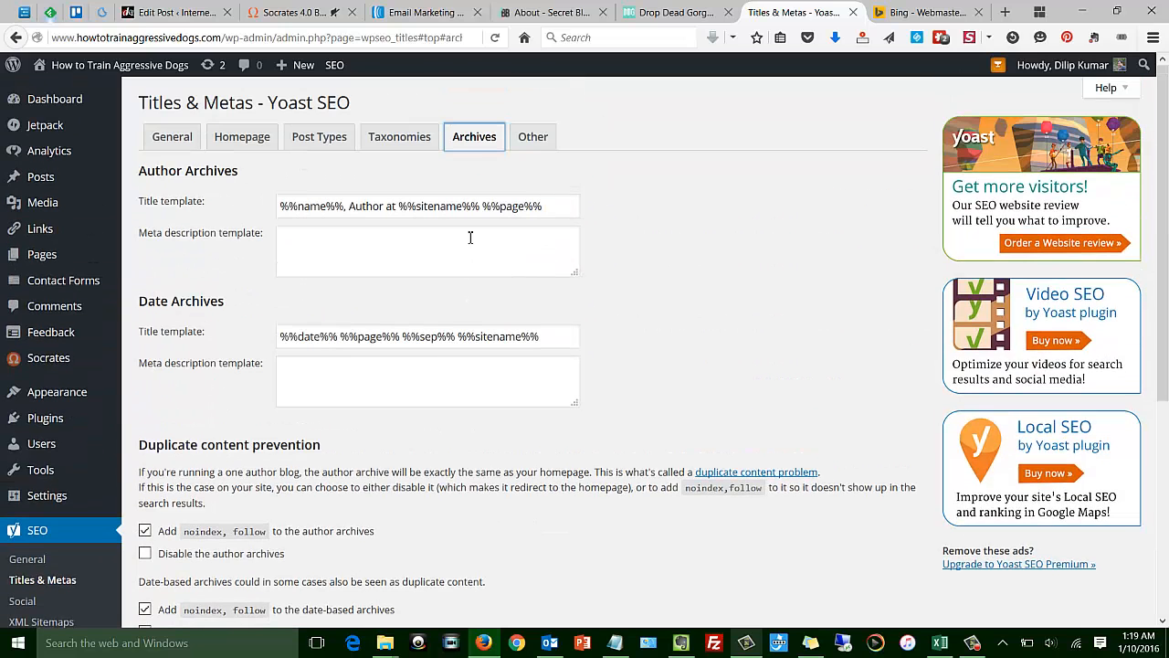
Review the sitewide meta settings in the Other section of Titles & Metas.
click(533, 138)
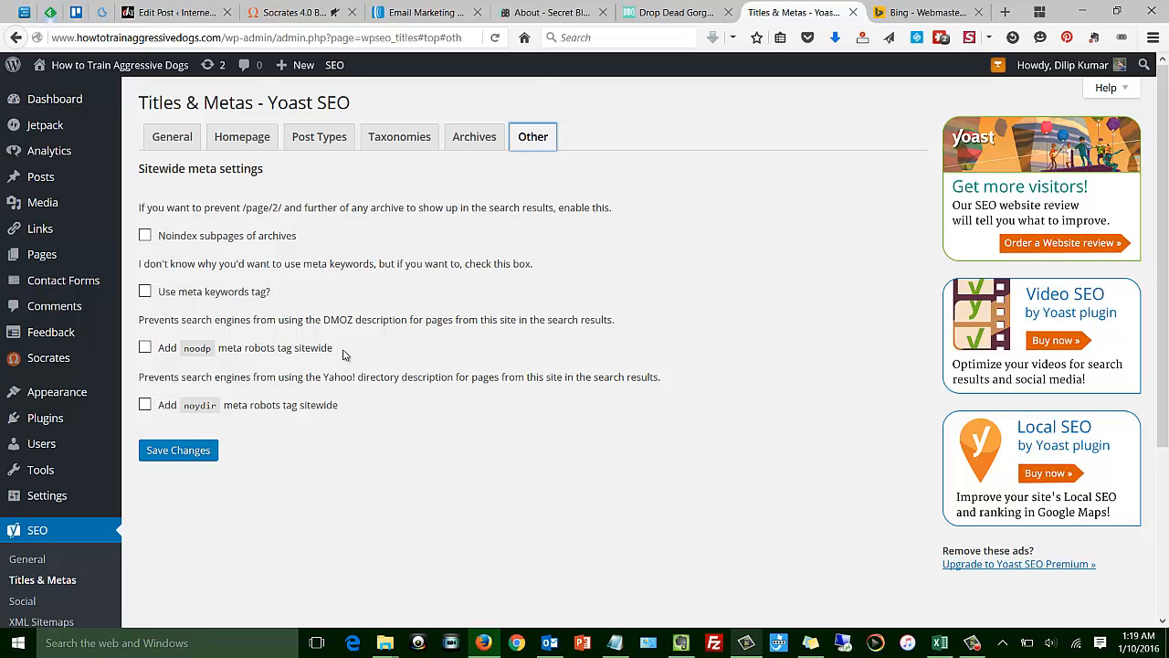
scroll(512, 425, down, 2)
scroll(511, 426, up, 2)
Open the plugin's Social settings and review the social profile fields, starting with the Facebook Page URL.
scroll(512, 428, down, 1)
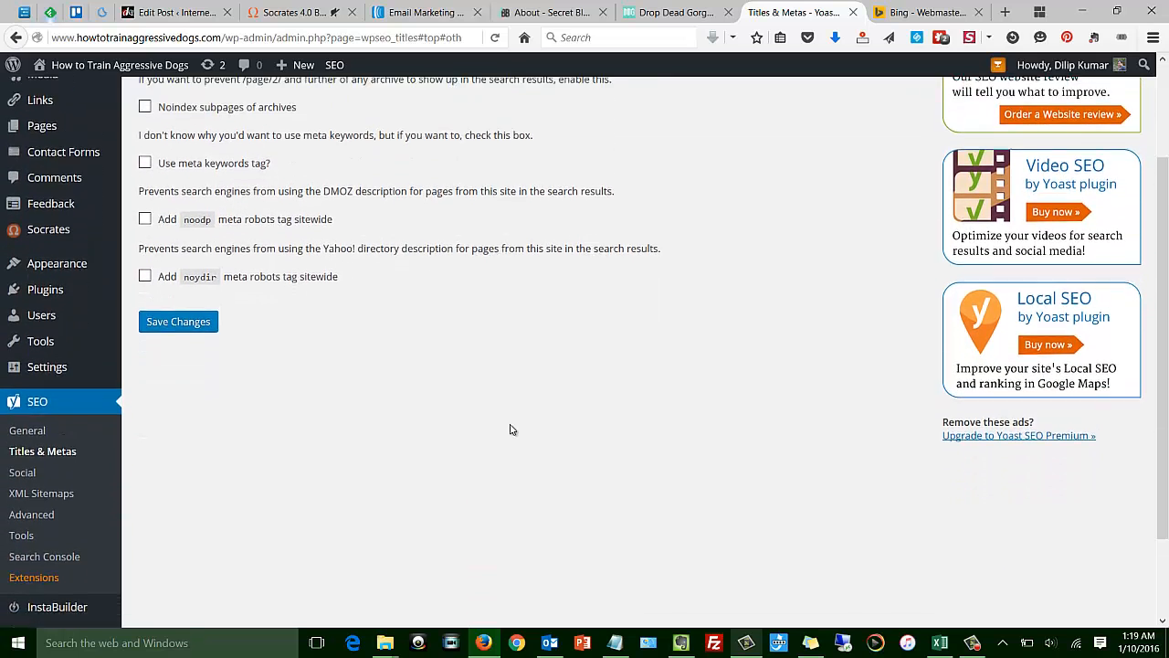
scroll(512, 429, down, 1)
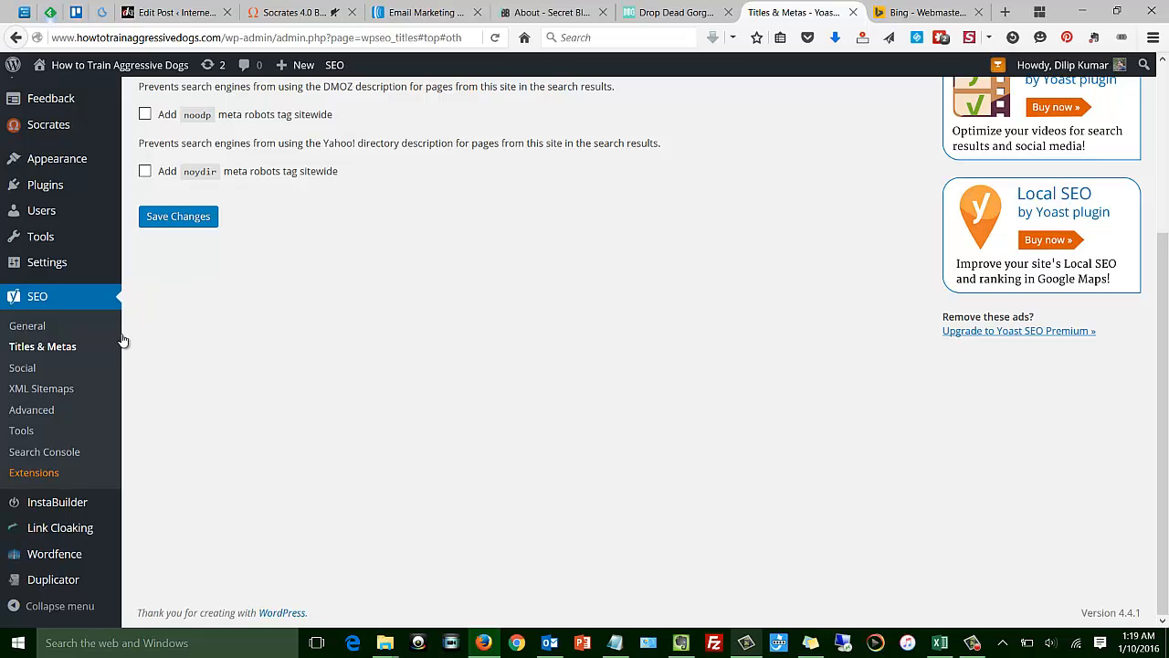
click(29, 369)
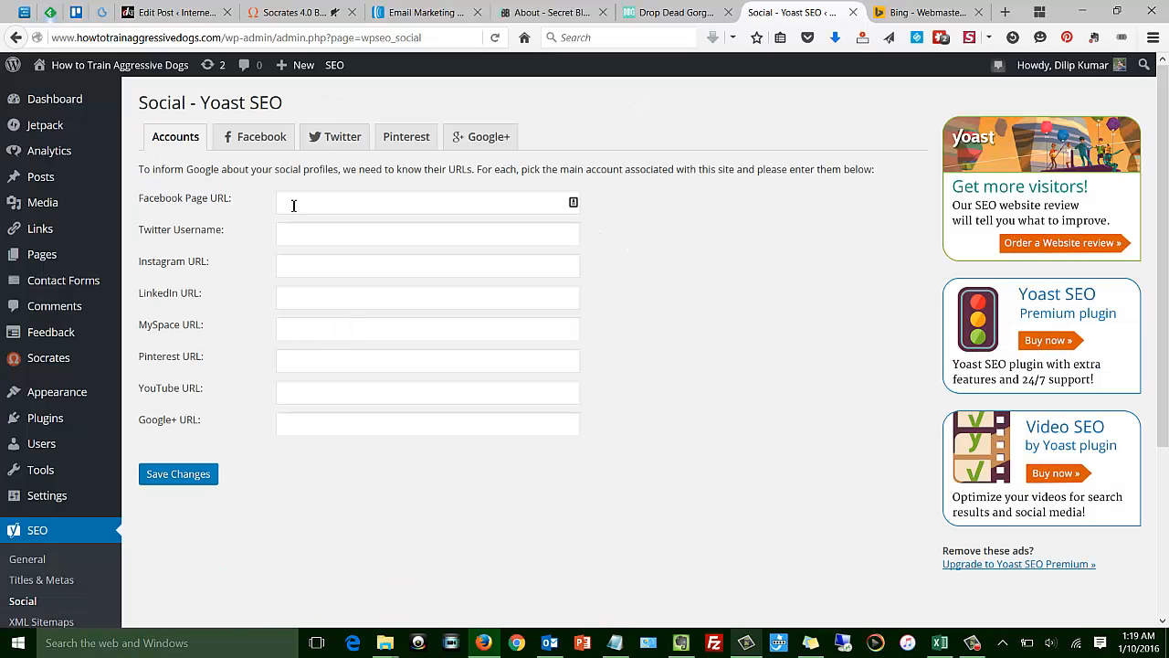
click(211, 209)
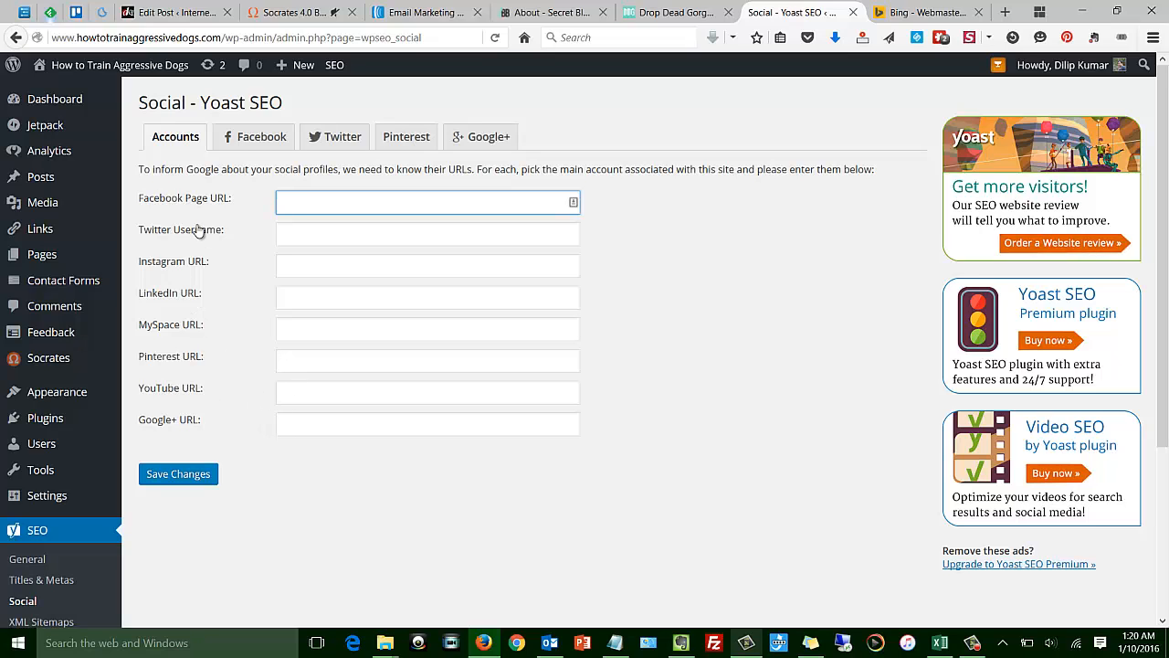
Review the Facebook Open Graph settings and the Twitter card meta data settings.
click(258, 145)
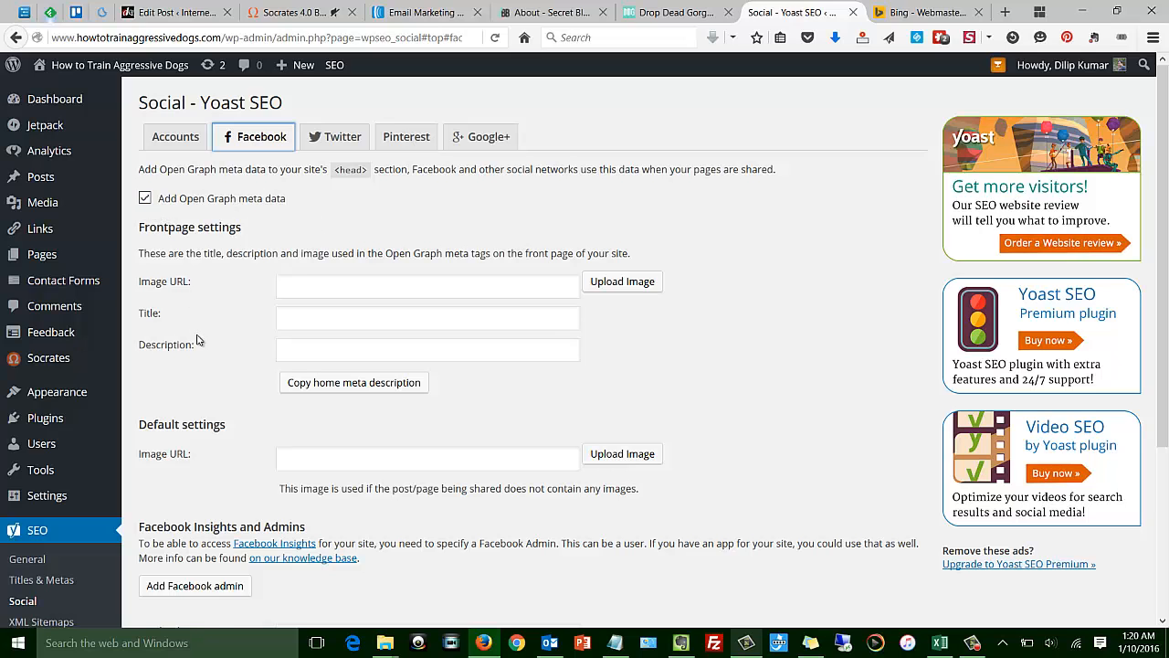
scroll(195, 339, down, 2)
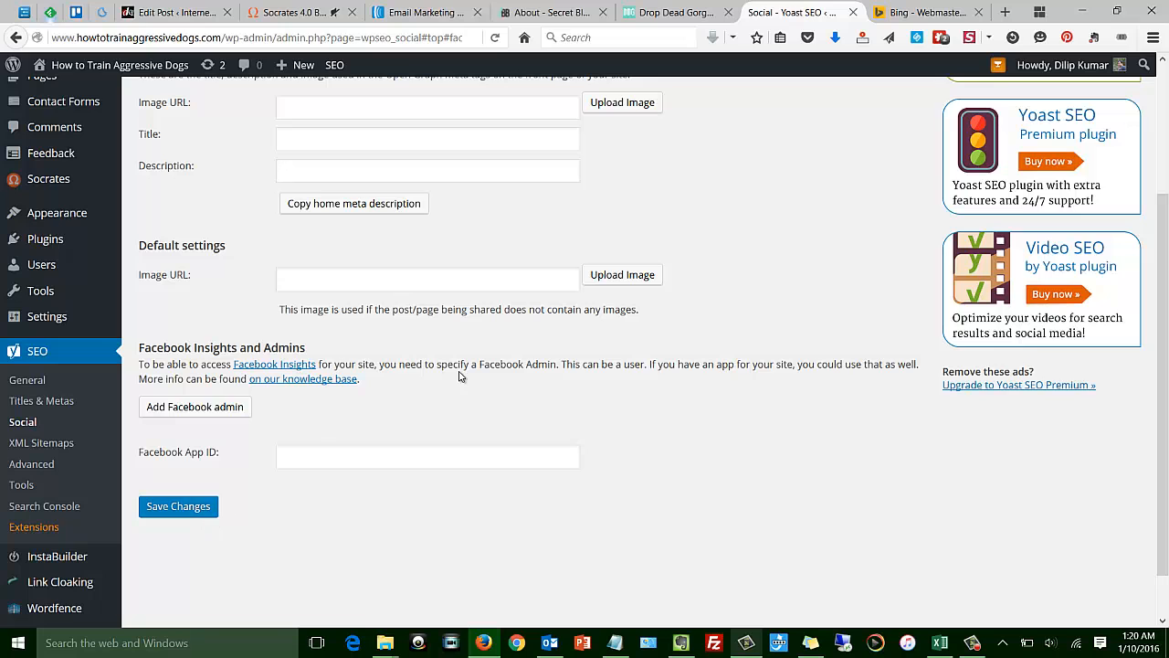
scroll(459, 376, up, 3)
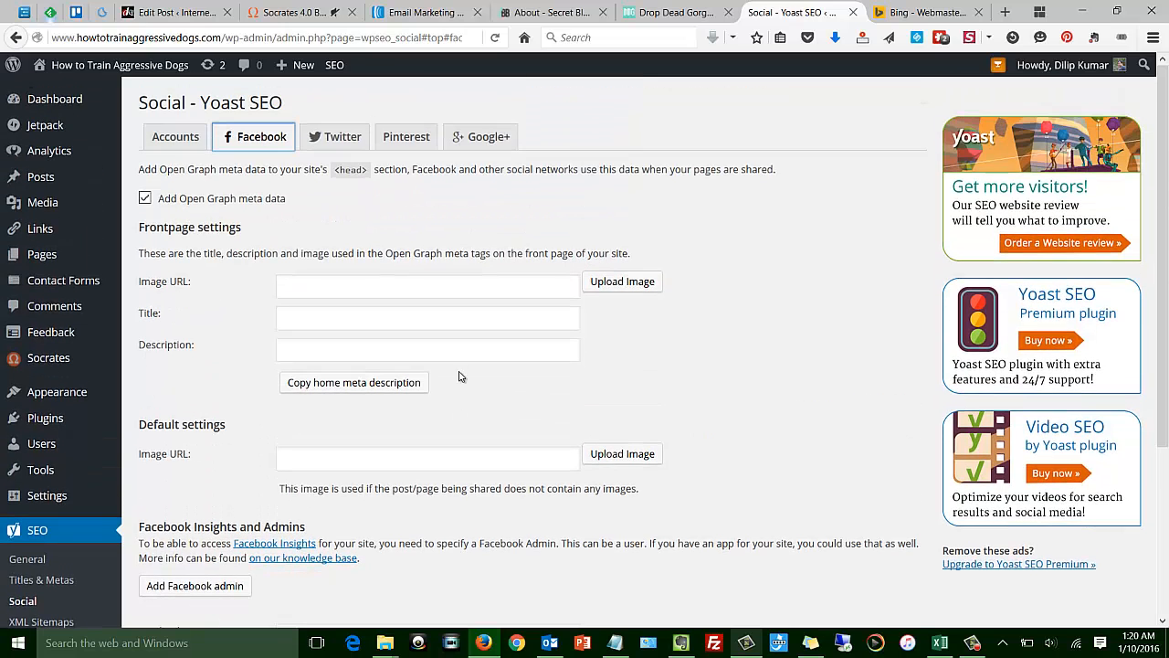
click(340, 143)
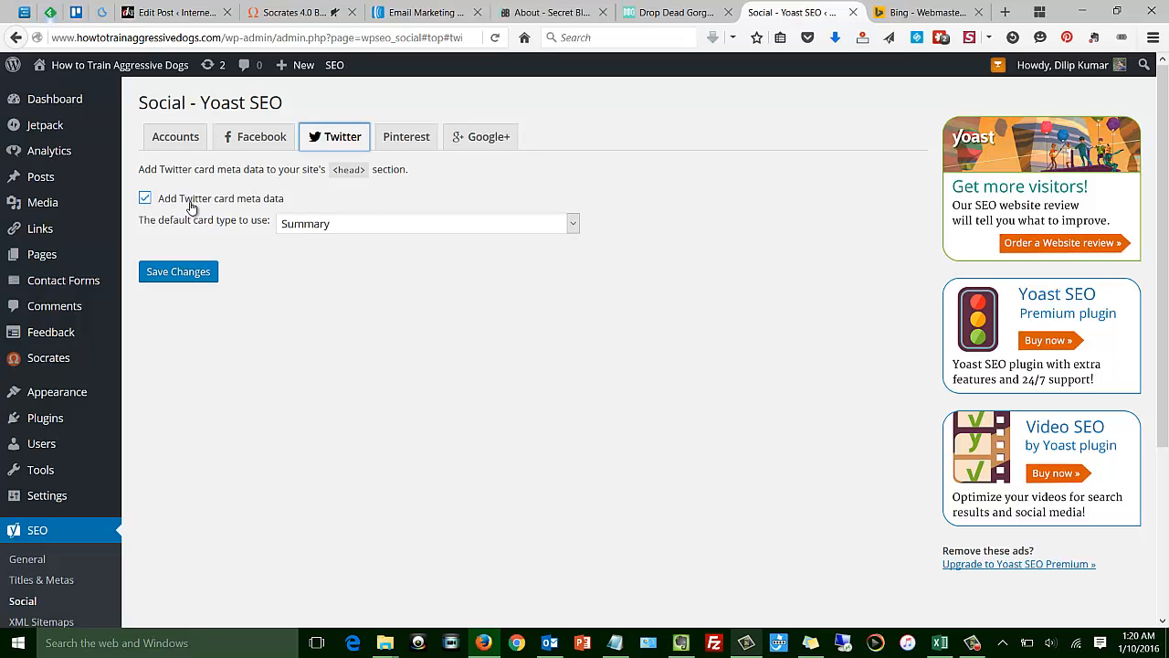
Review the Pinterest verification field and the Google+ publisher page settings.
click(412, 137)
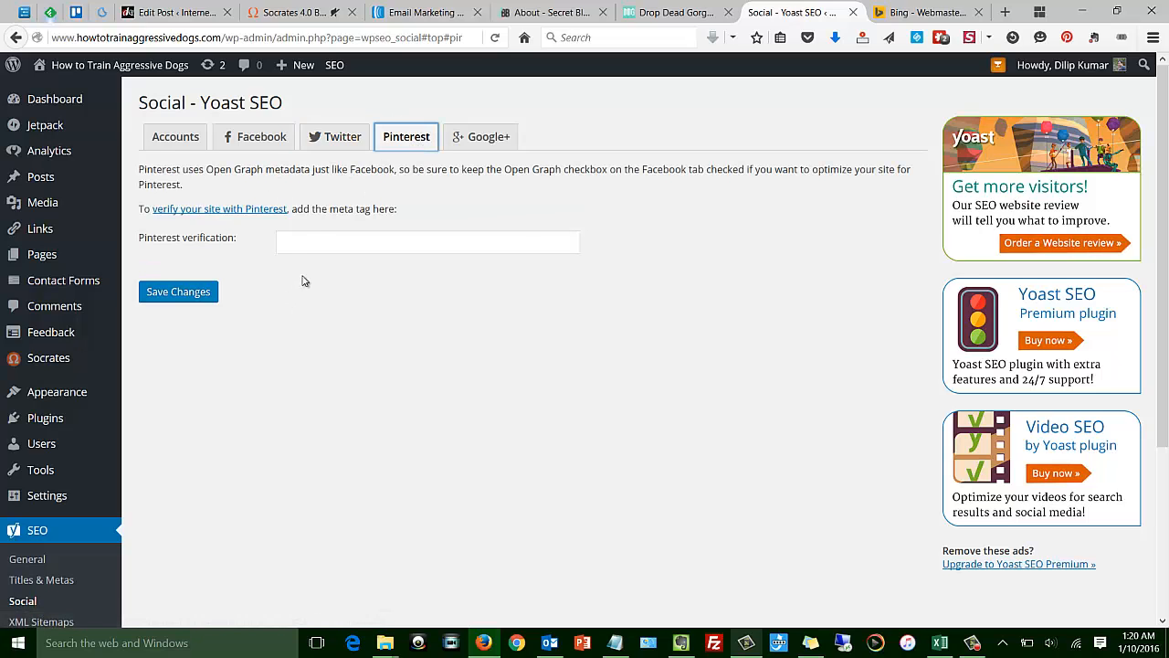
click(305, 242)
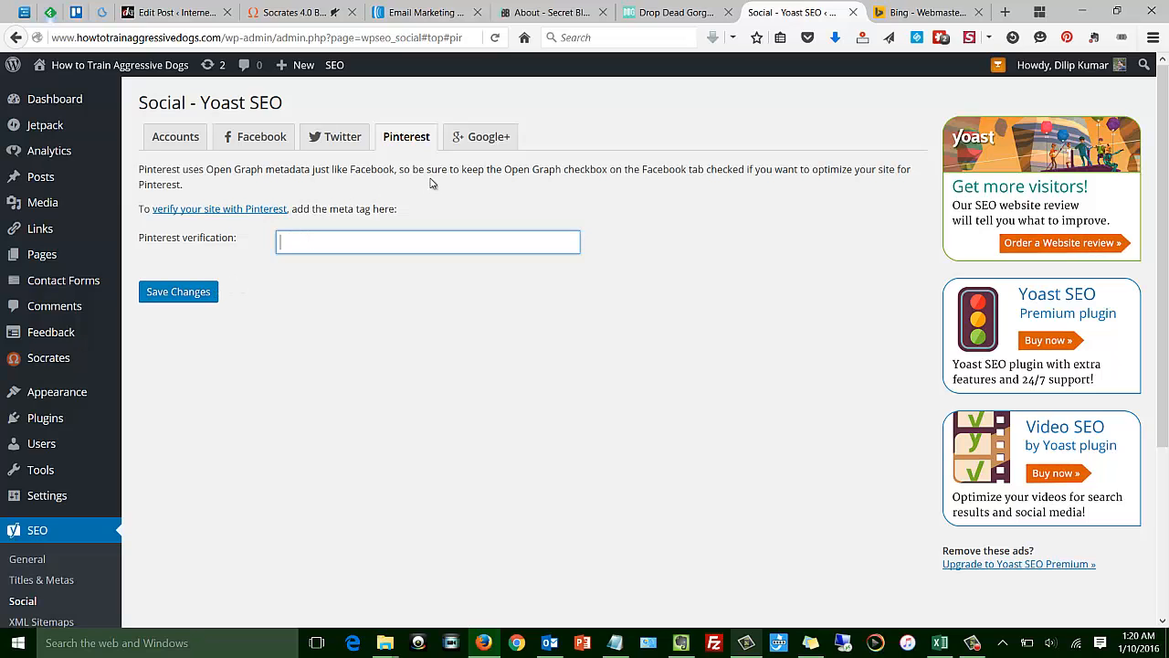
click(491, 139)
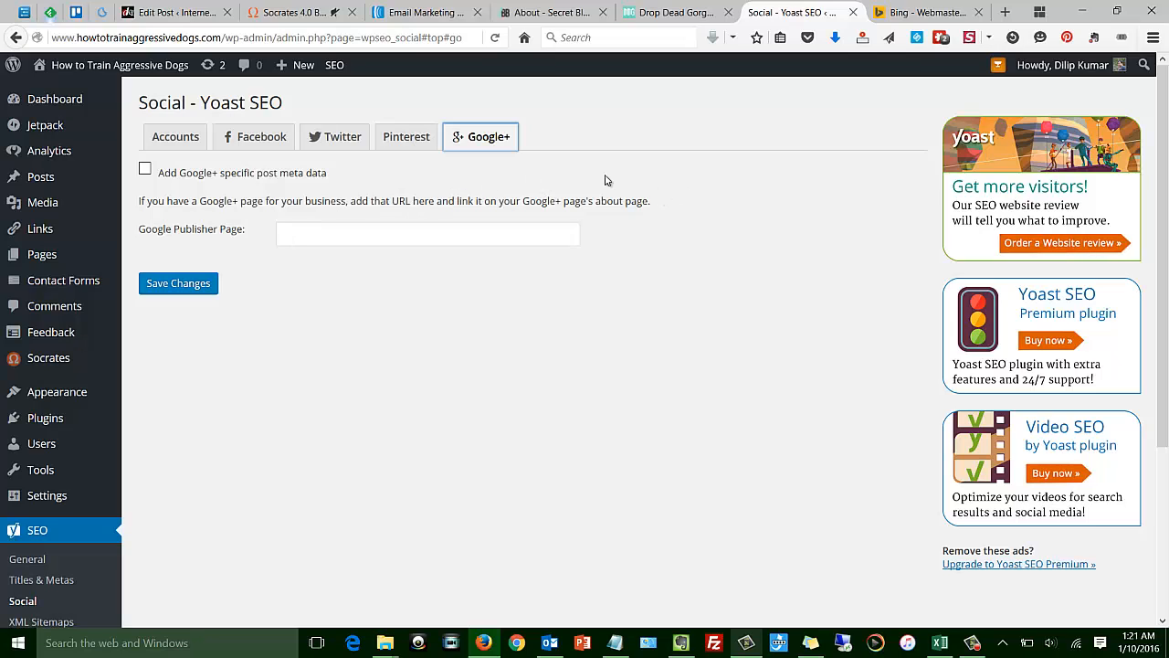
click(332, 240)
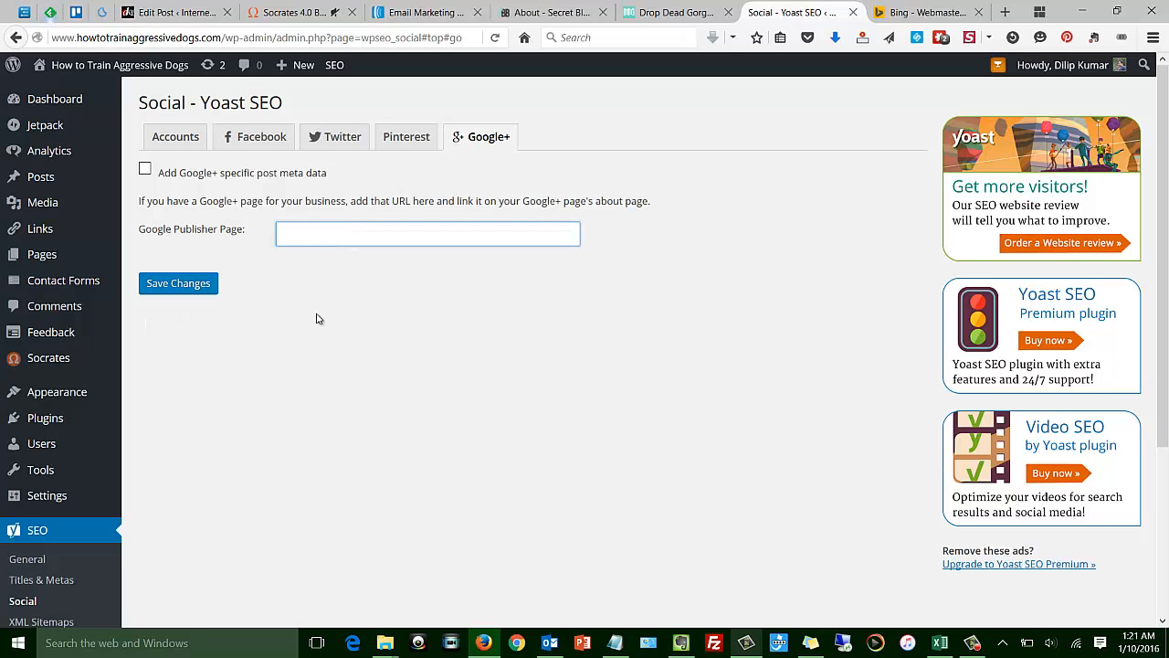
Open the XML Sitemaps settings and review the sitemap activation option and the general sitemap settings.
scroll(317, 318, down, 5)
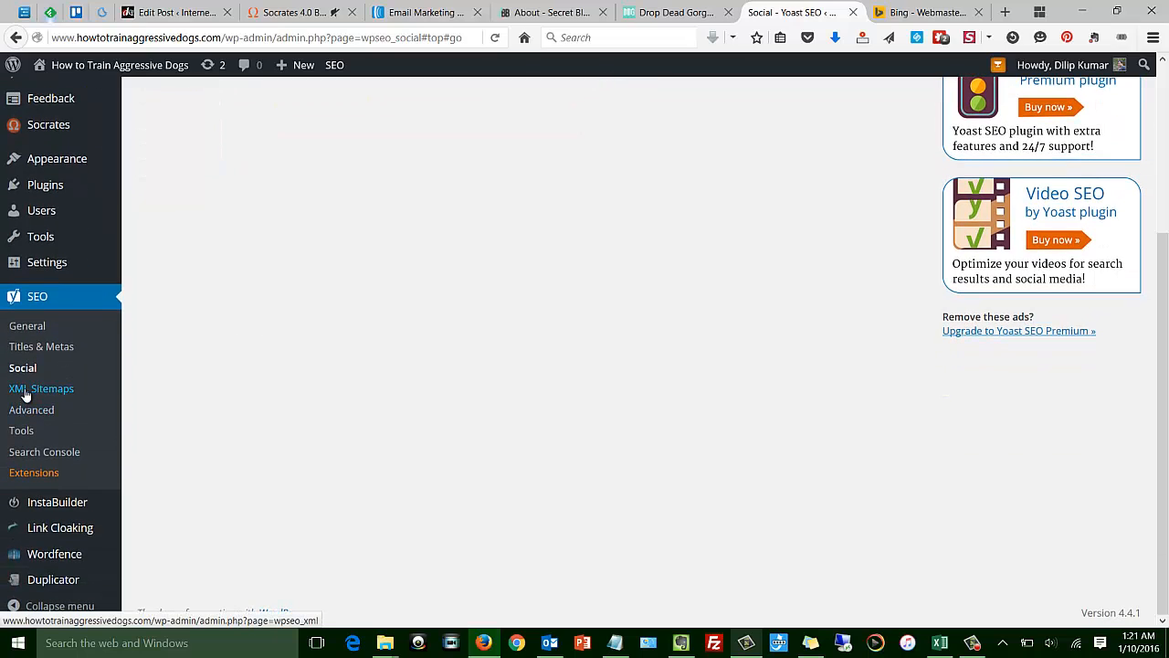
click(25, 392)
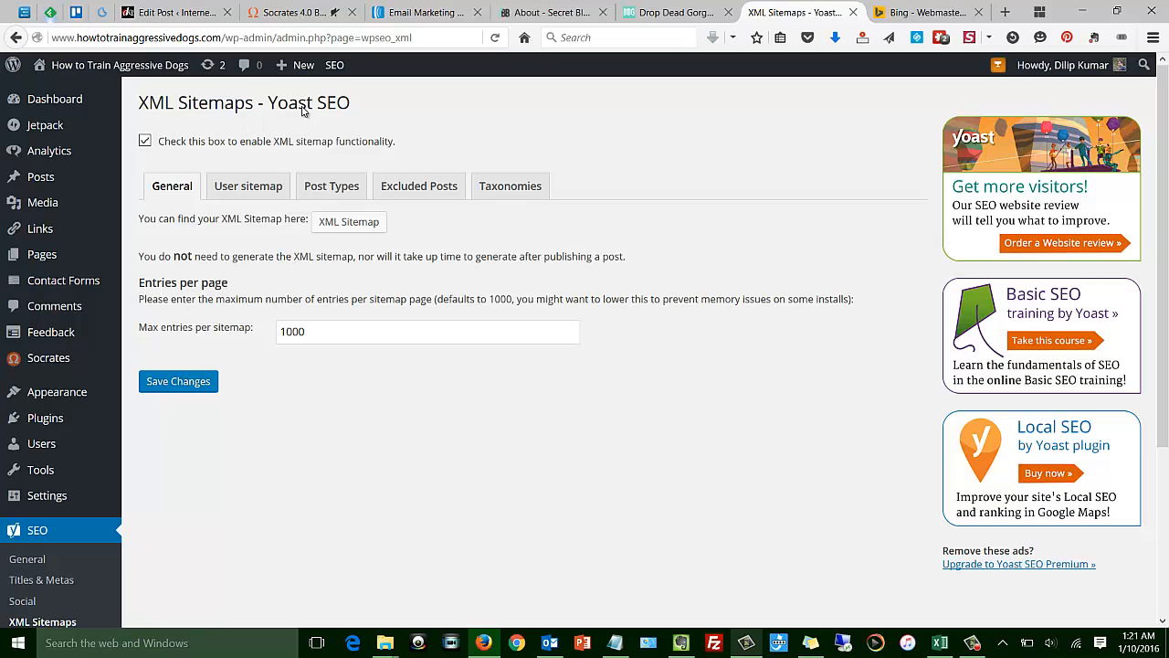
drag(365, 107, 263, 117)
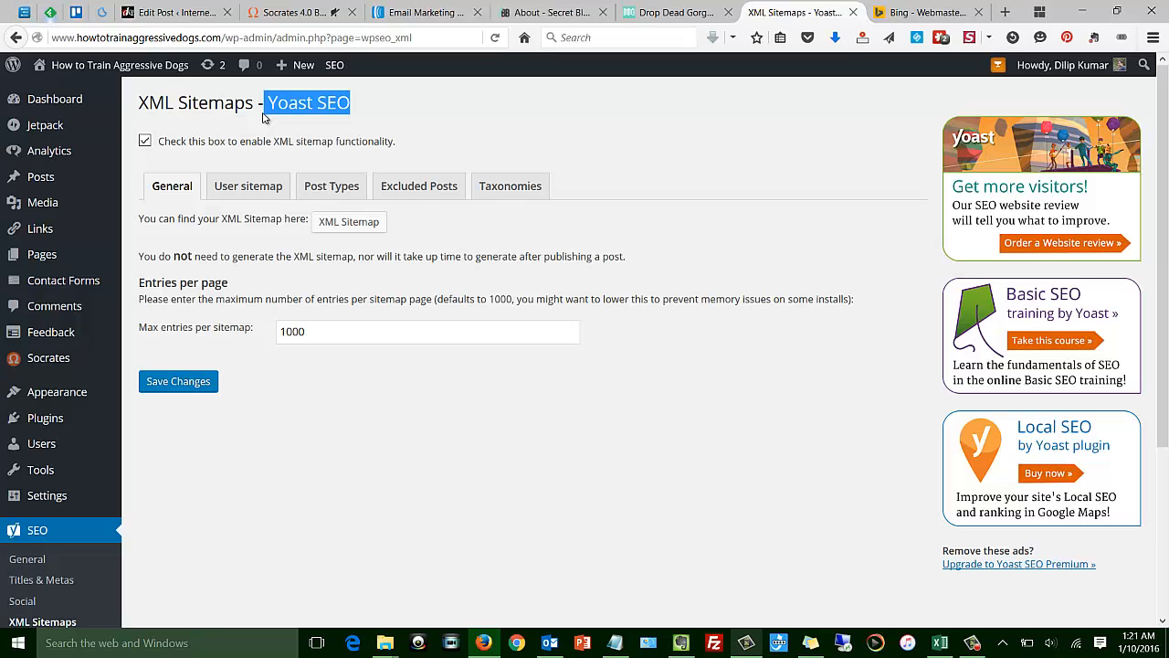
click(216, 130)
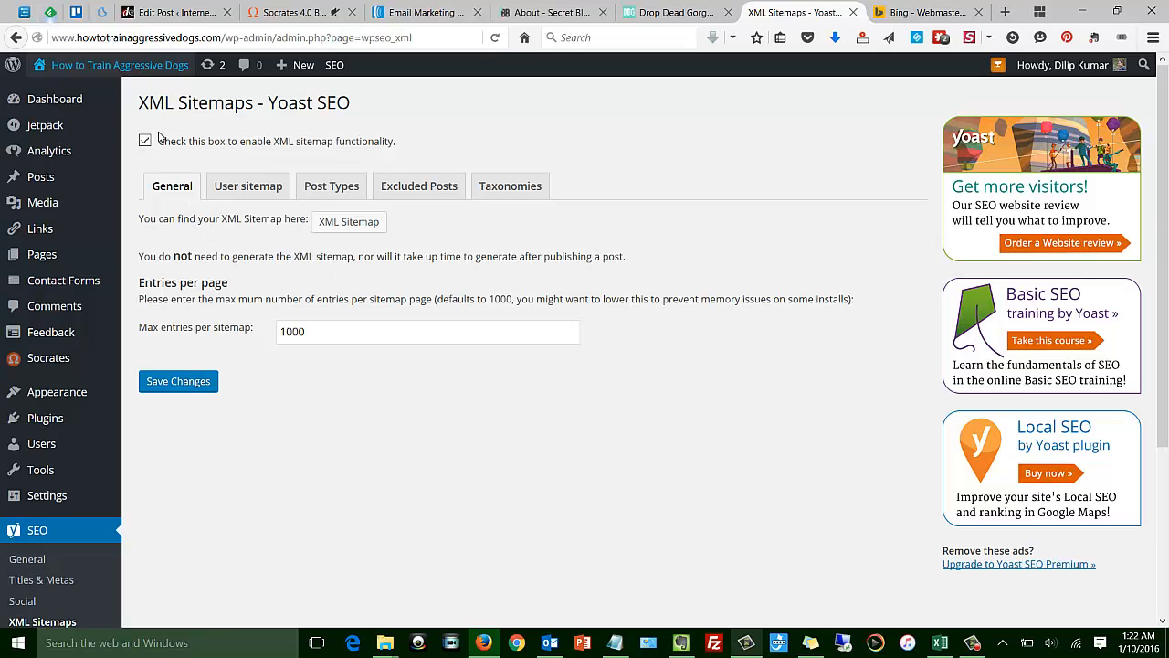
Review the XML sitemap's user sitemap option and its exclusion settings for post types, individual posts and taxonomies.
click(249, 192)
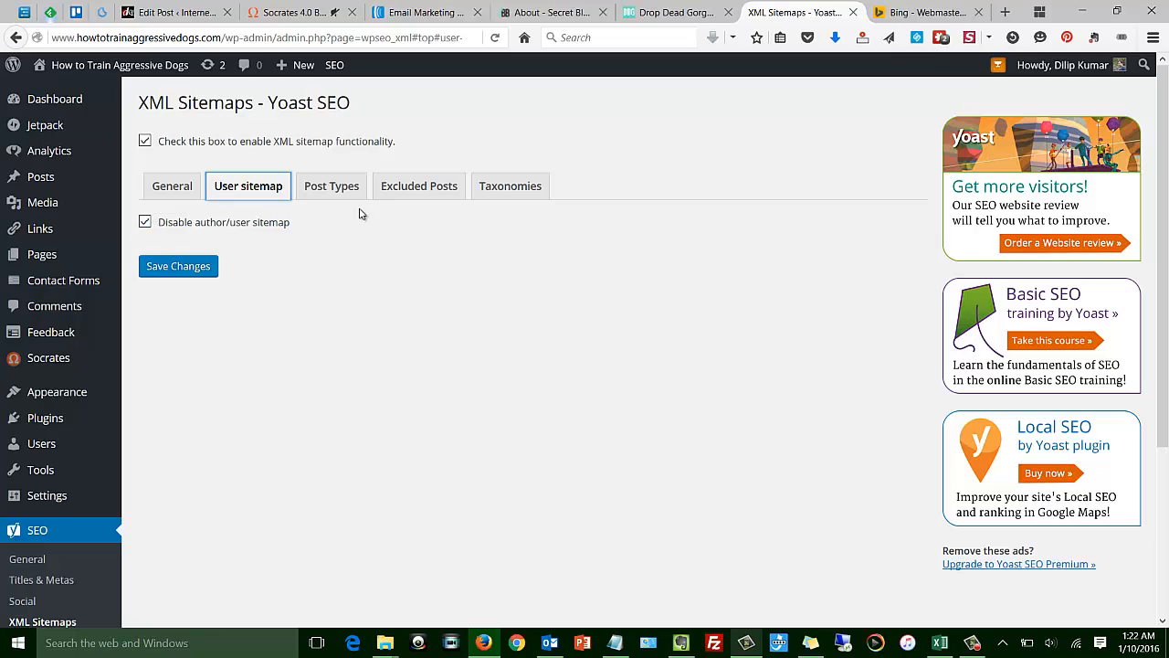
click(335, 192)
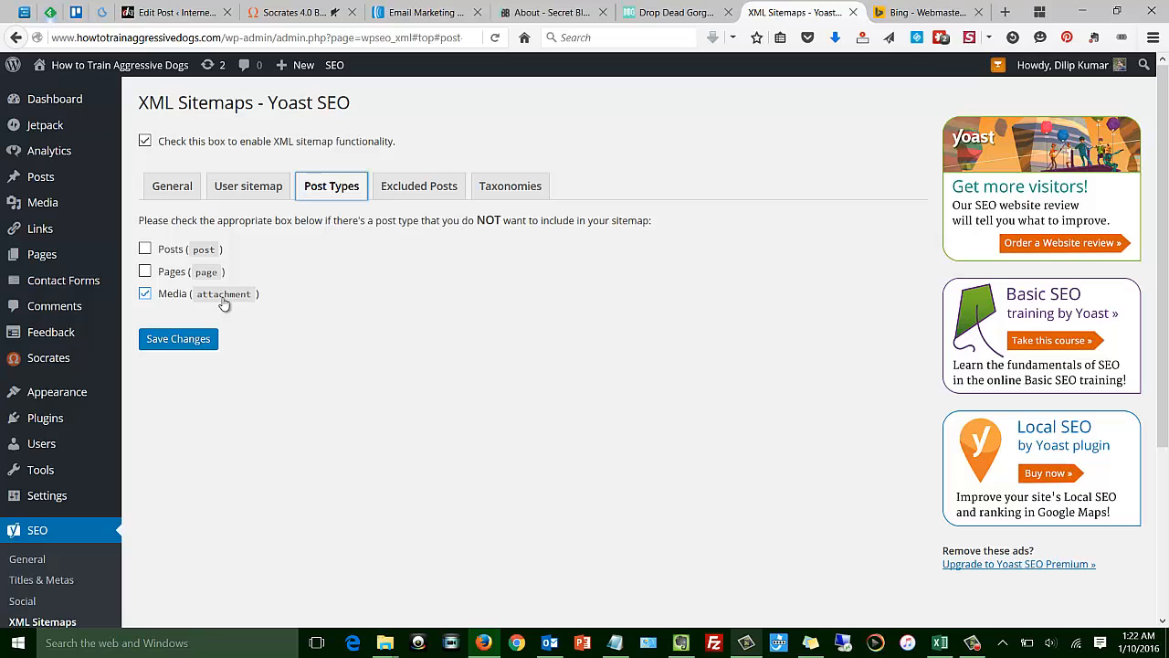
click(421, 196)
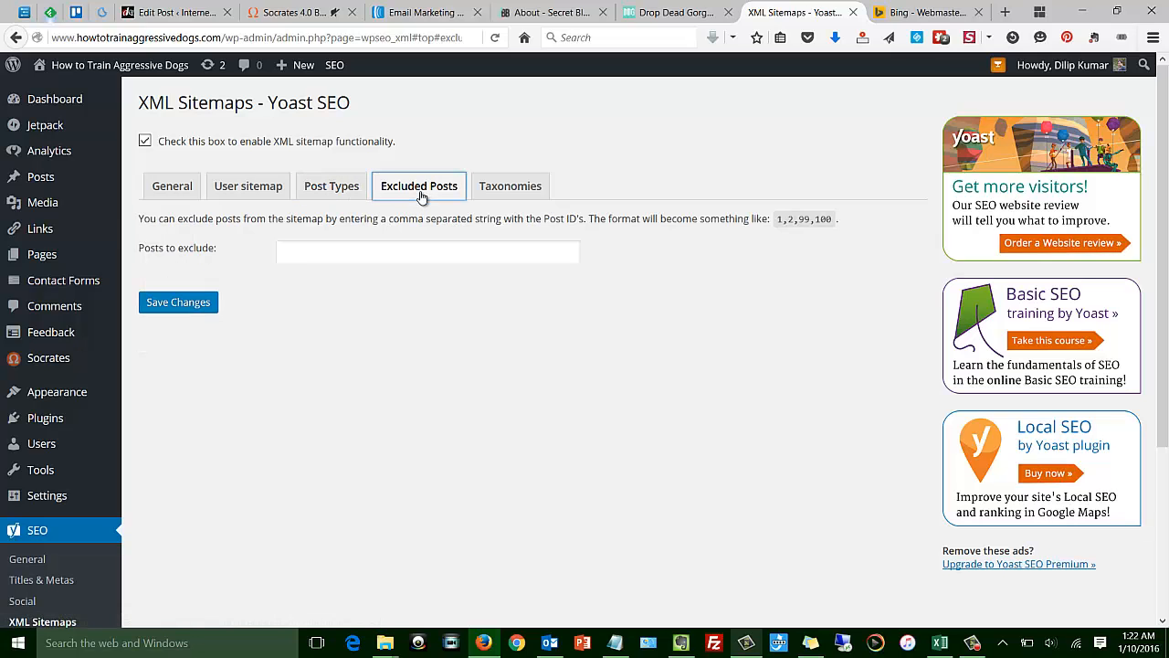
click(507, 194)
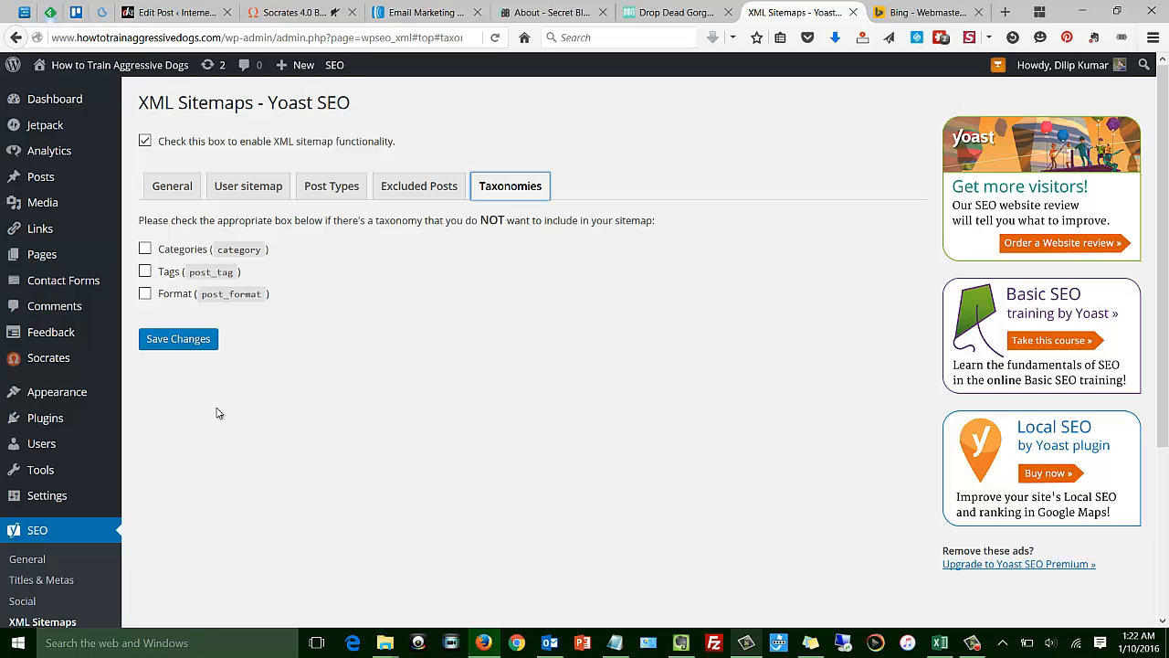
Enable breadcrumbs in the plugin's Advanced settings and review the breadcrumb options.
scroll(216, 412, down, 3)
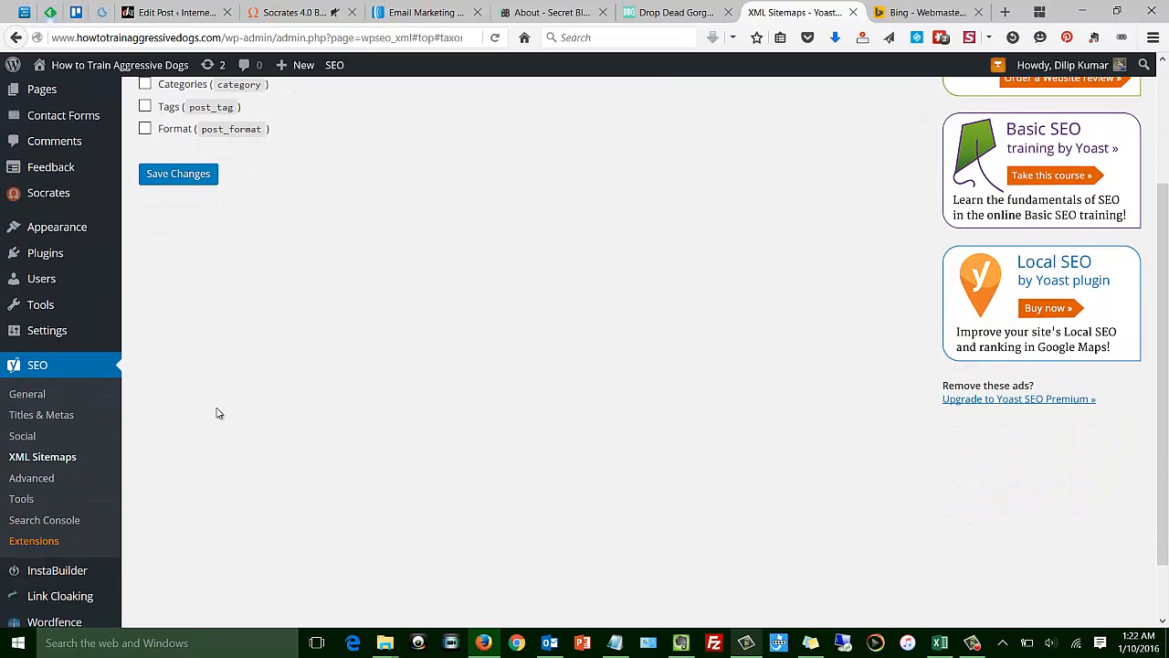
click(32, 479)
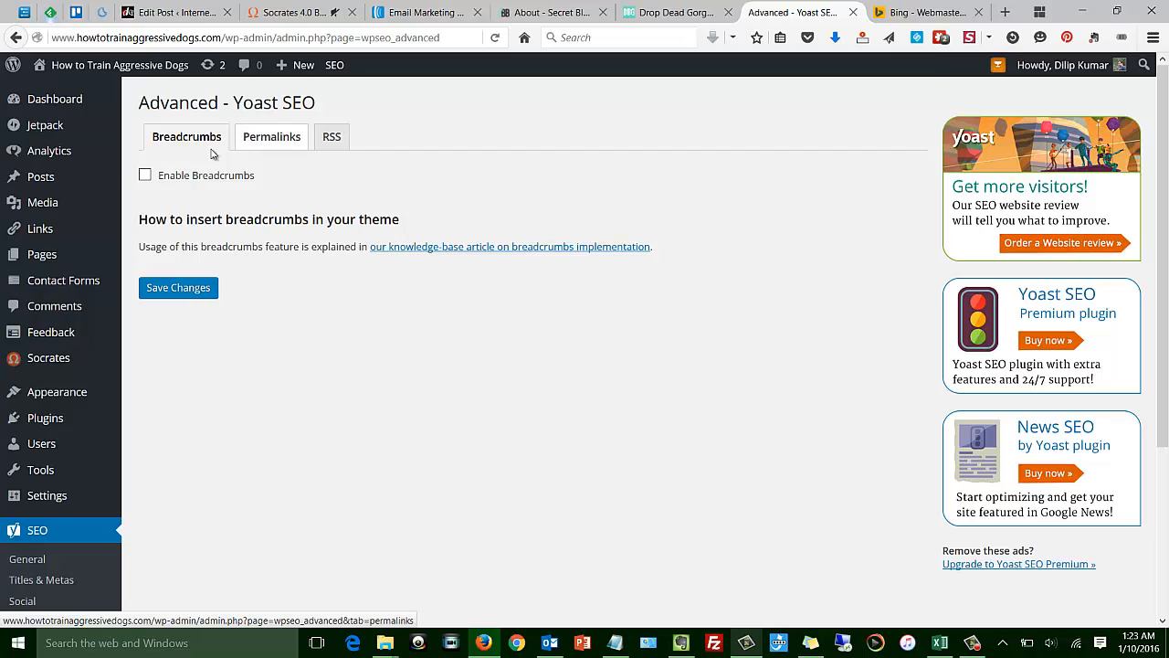
click(145, 176)
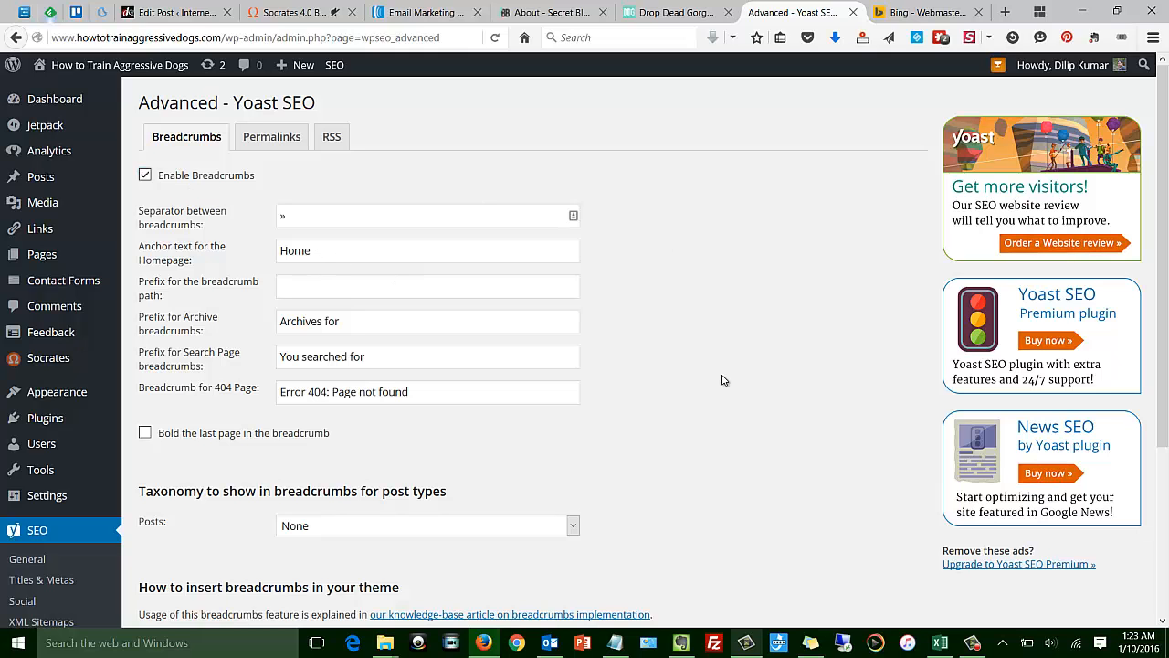
scroll(722, 380, down, 2)
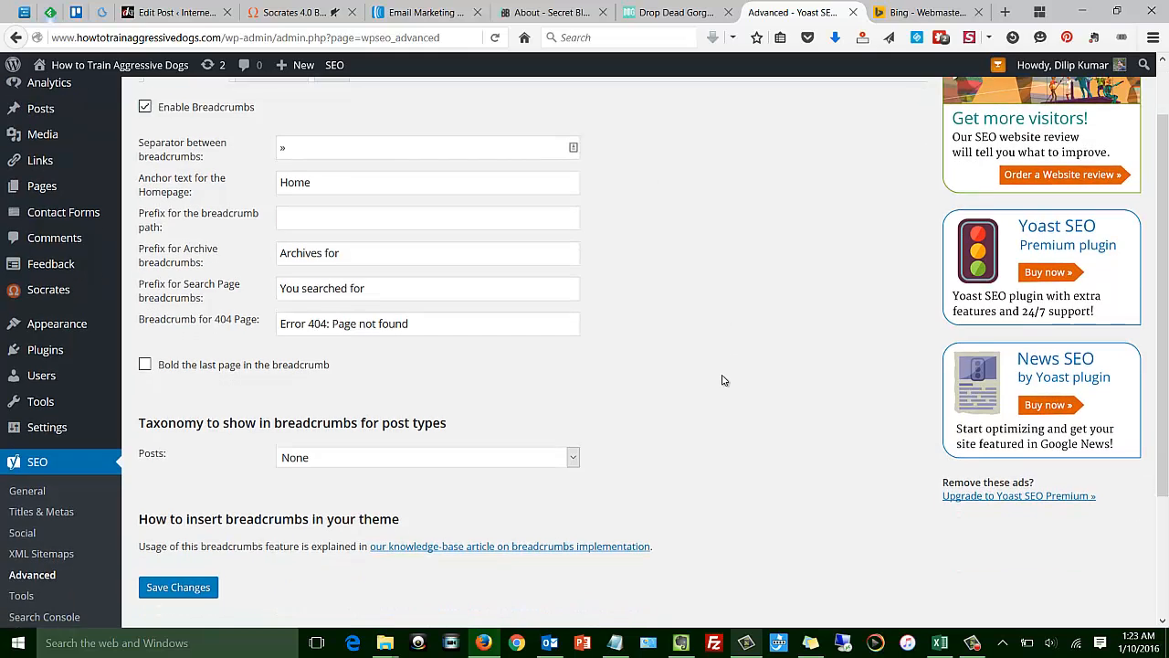
Open the Advanced permalink settings and review the URL change, permalink clean-up and head clean-up options.
scroll(721, 380, up, 2)
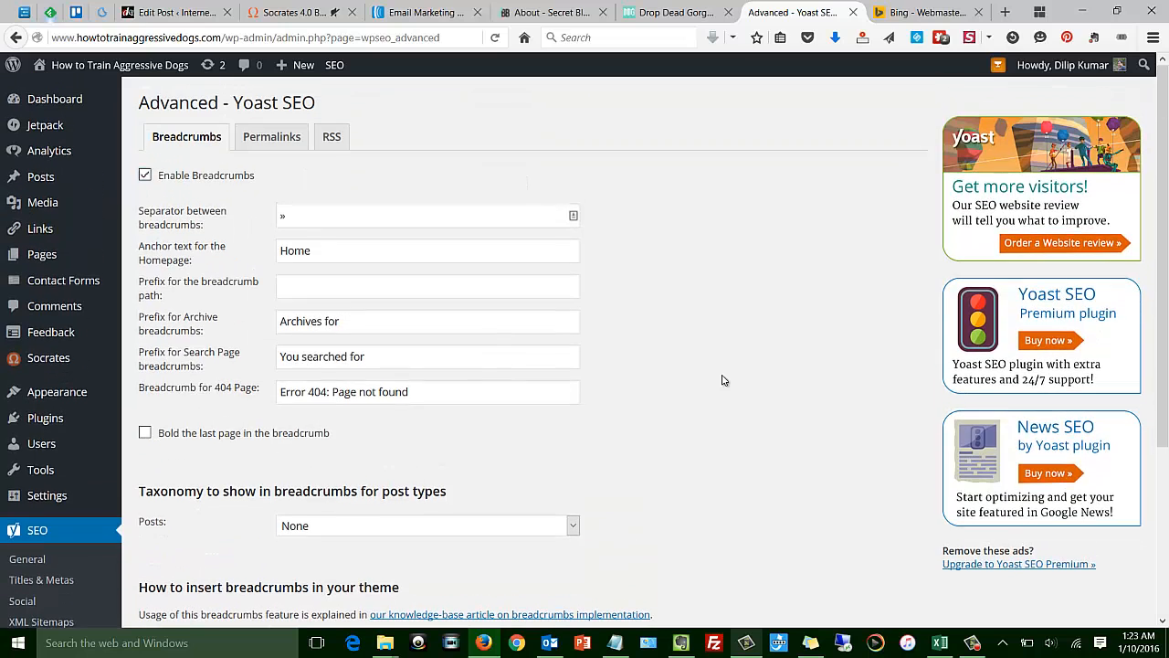
click(267, 139)
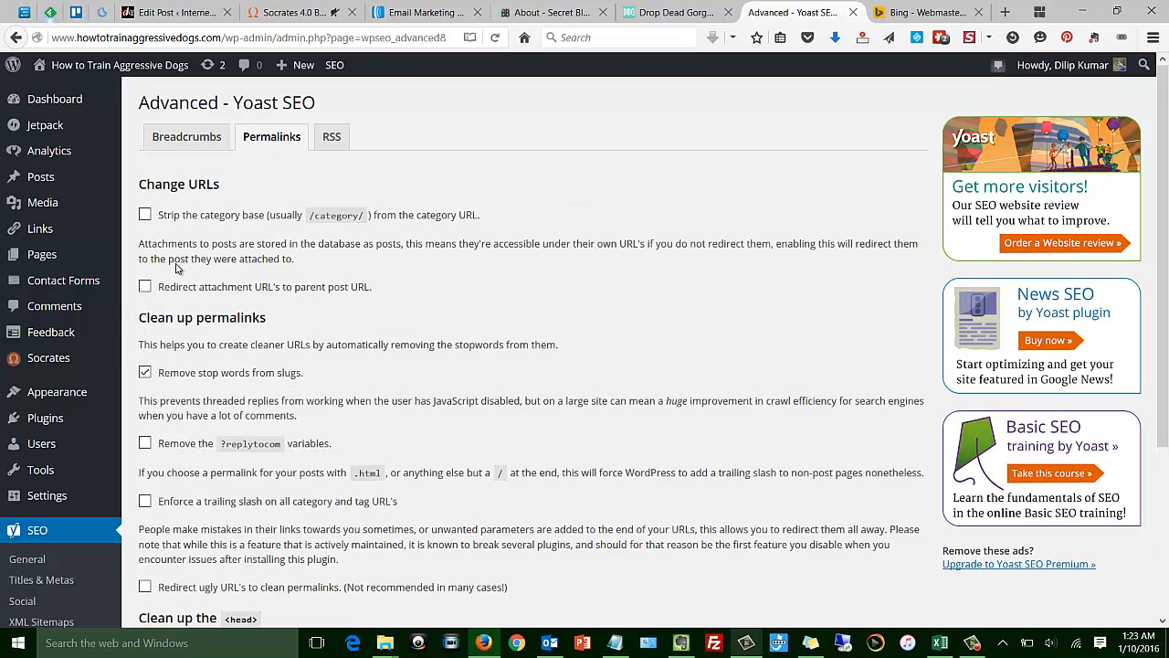
scroll(176, 266, down, 1)
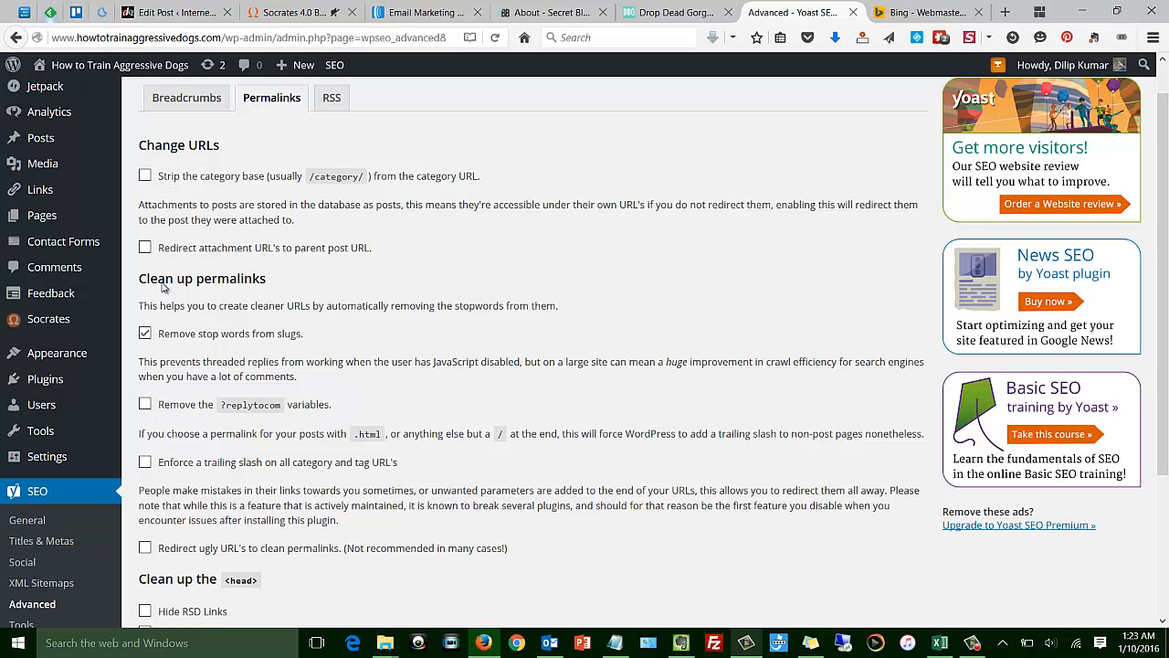
scroll(256, 279, down, 1)
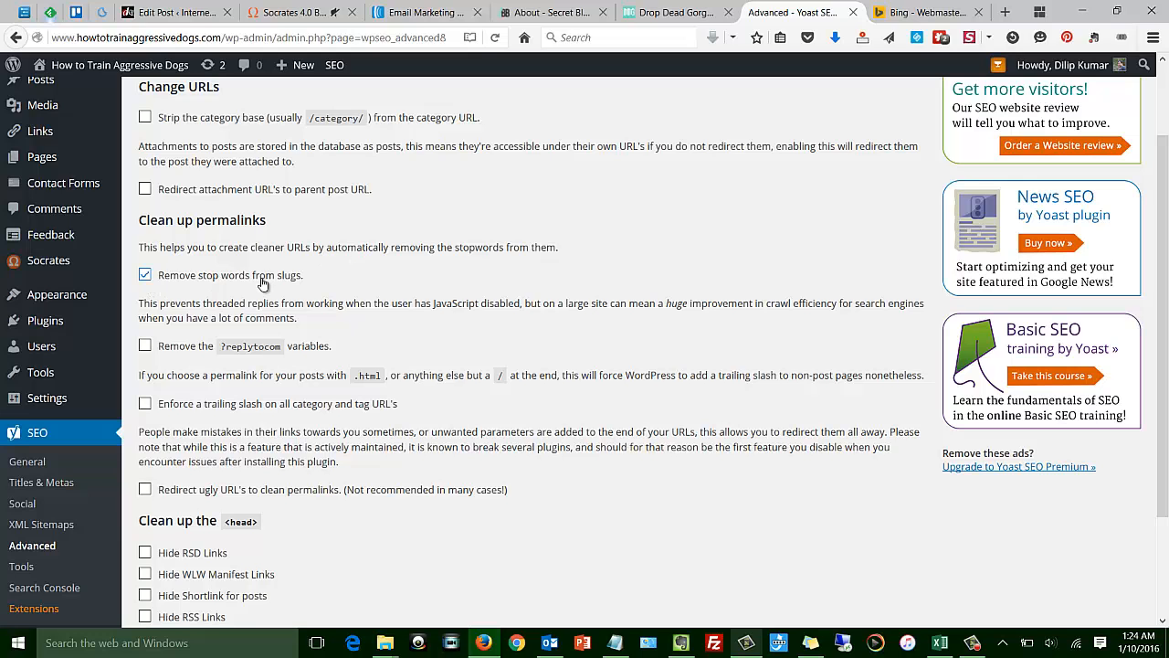
scroll(236, 269, down, 3)
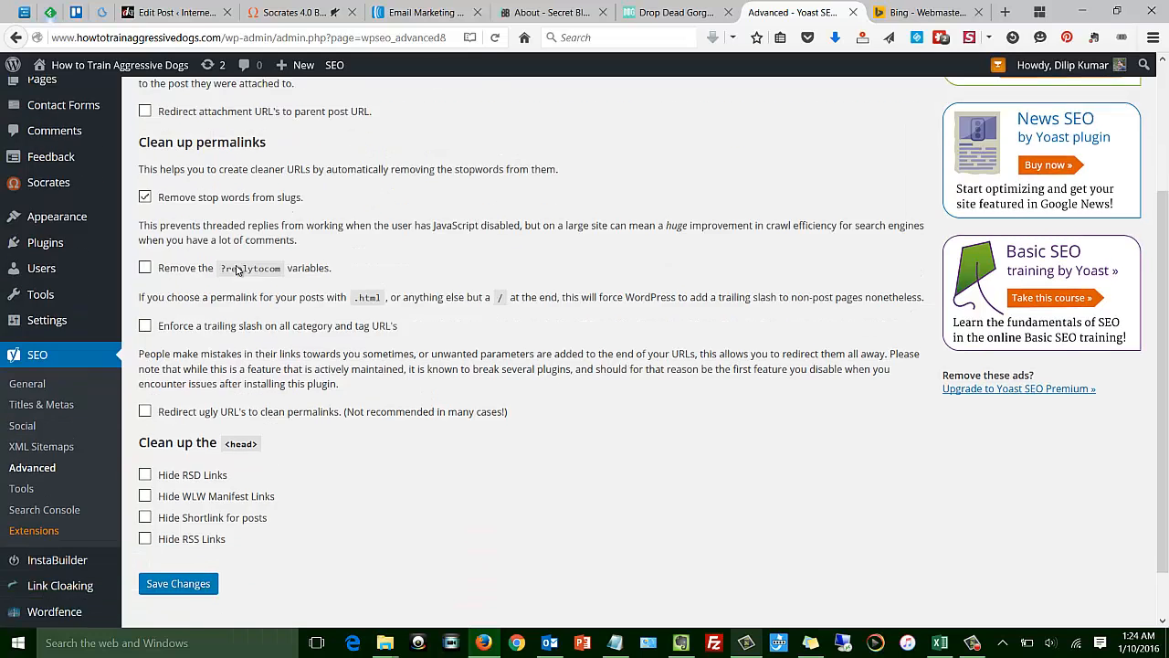
scroll(235, 269, up, 1)
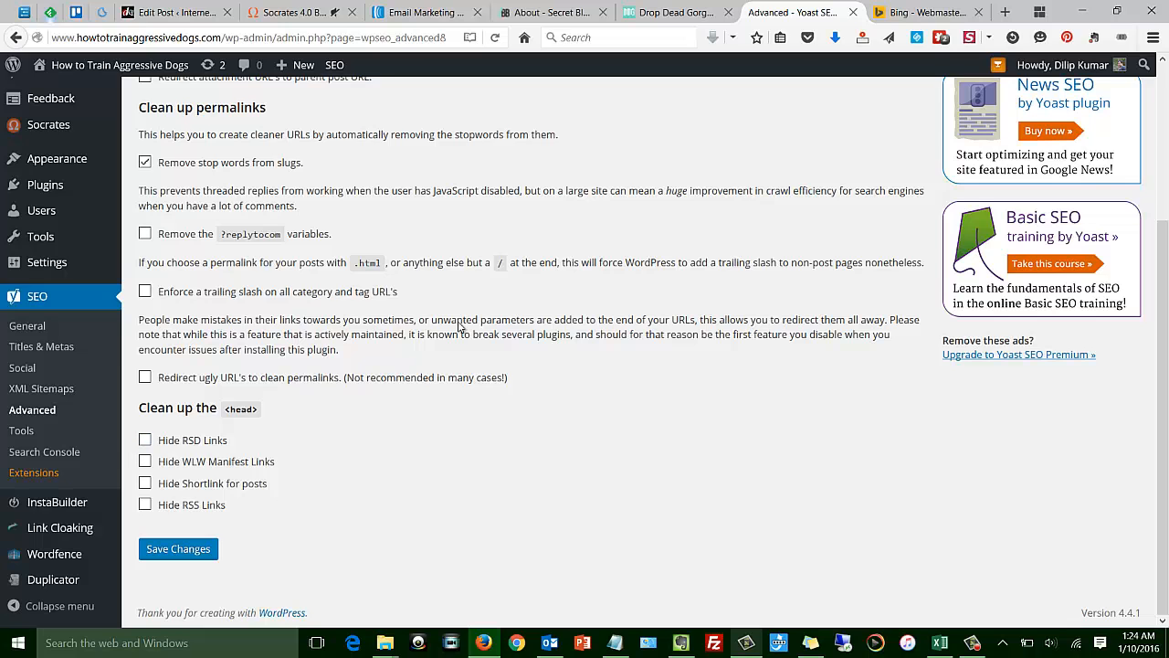
Open the Advanced RSS settings and examine the content placed before and after each post in the feed.
scroll(460, 327, up, 5)
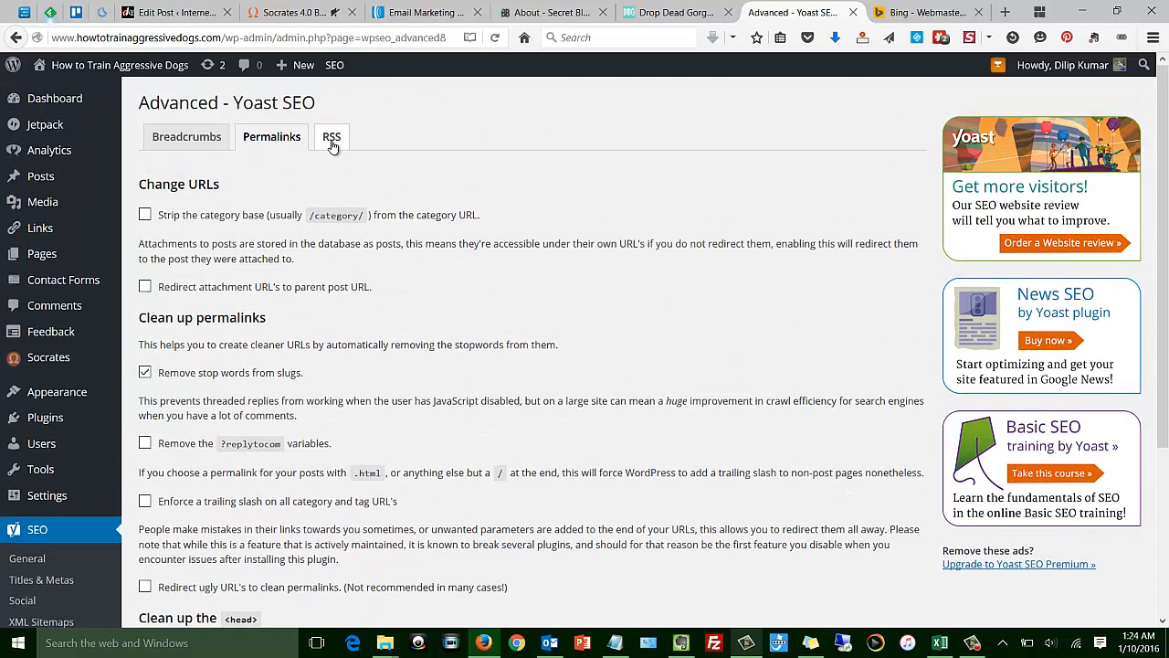
click(333, 144)
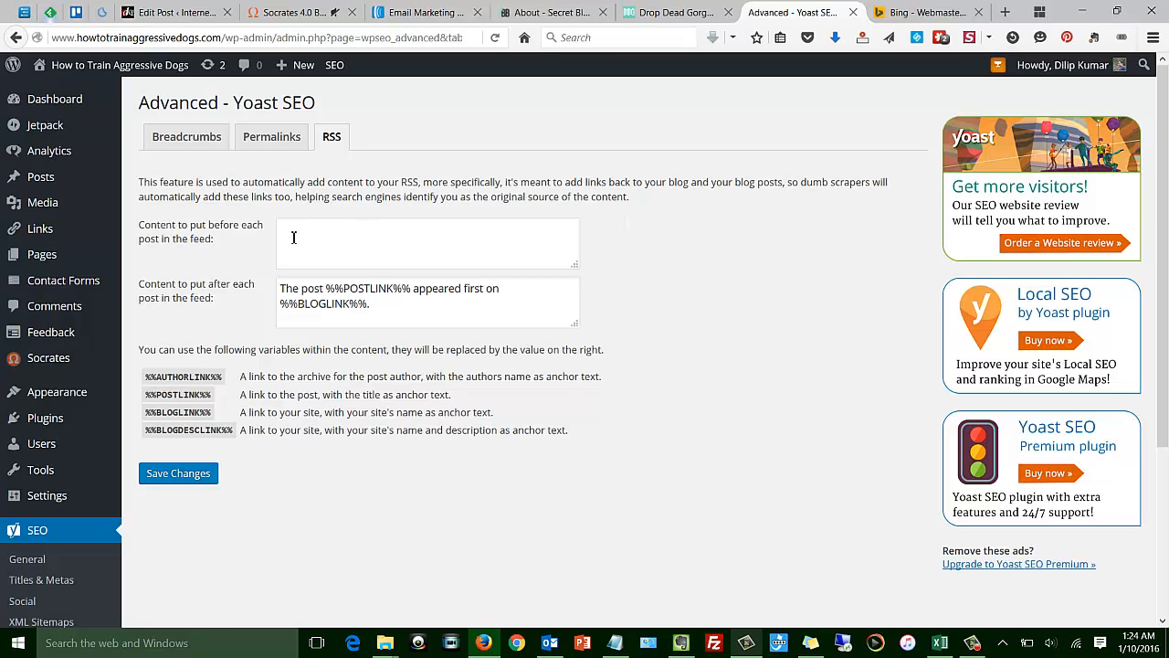
click(394, 311)
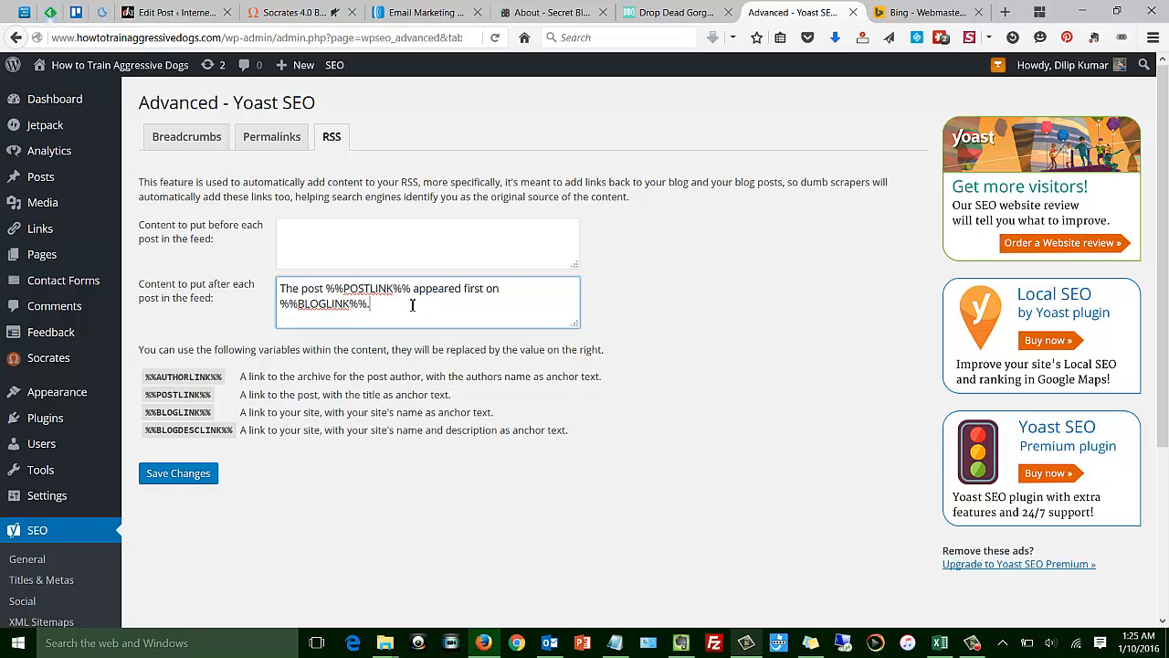
drag(410, 302, 278, 284)
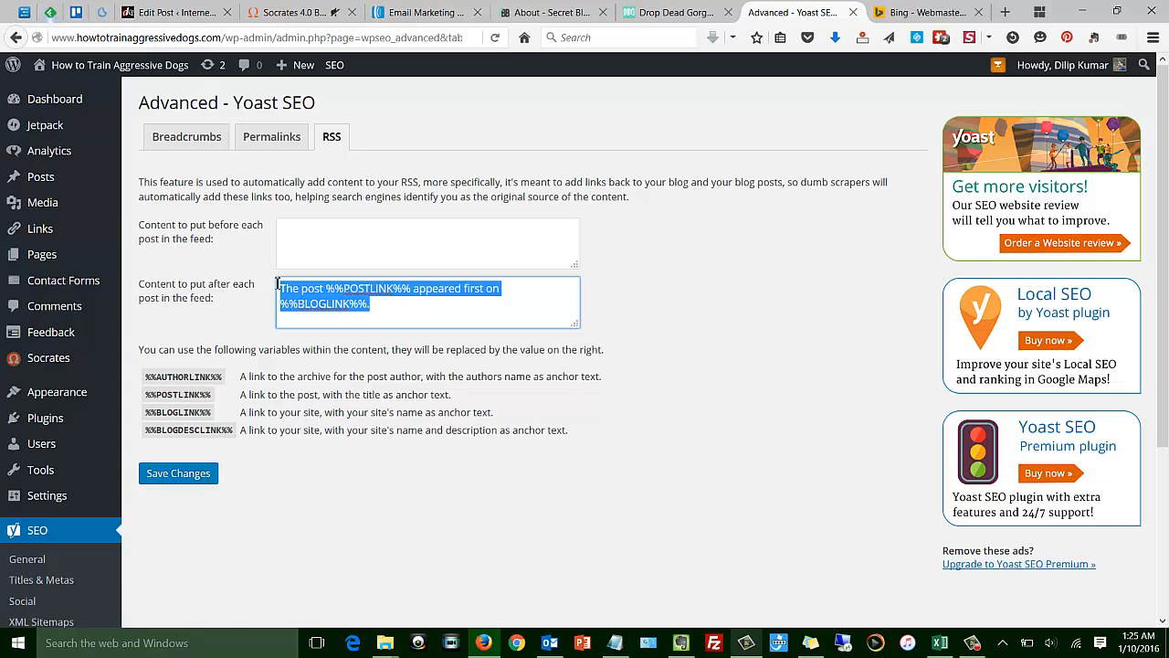
Open the SEO plugin's Bulk editor and review its fields for new SEO titles and new meta descriptions.
scroll(649, 347, down, 3)
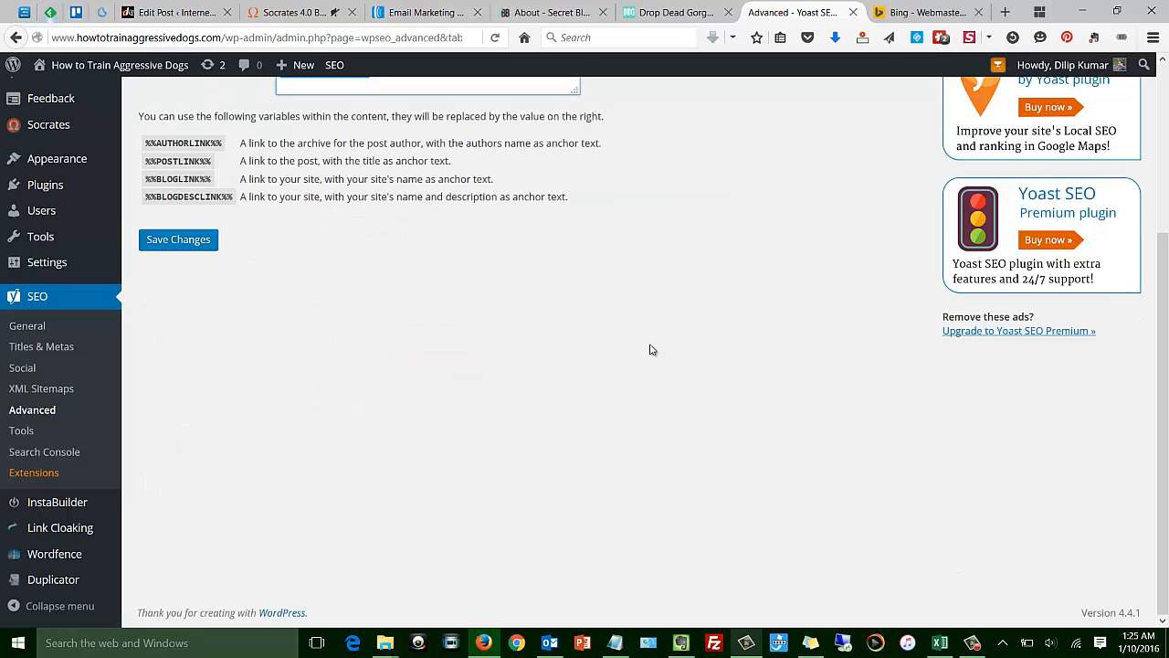
click(18, 433)
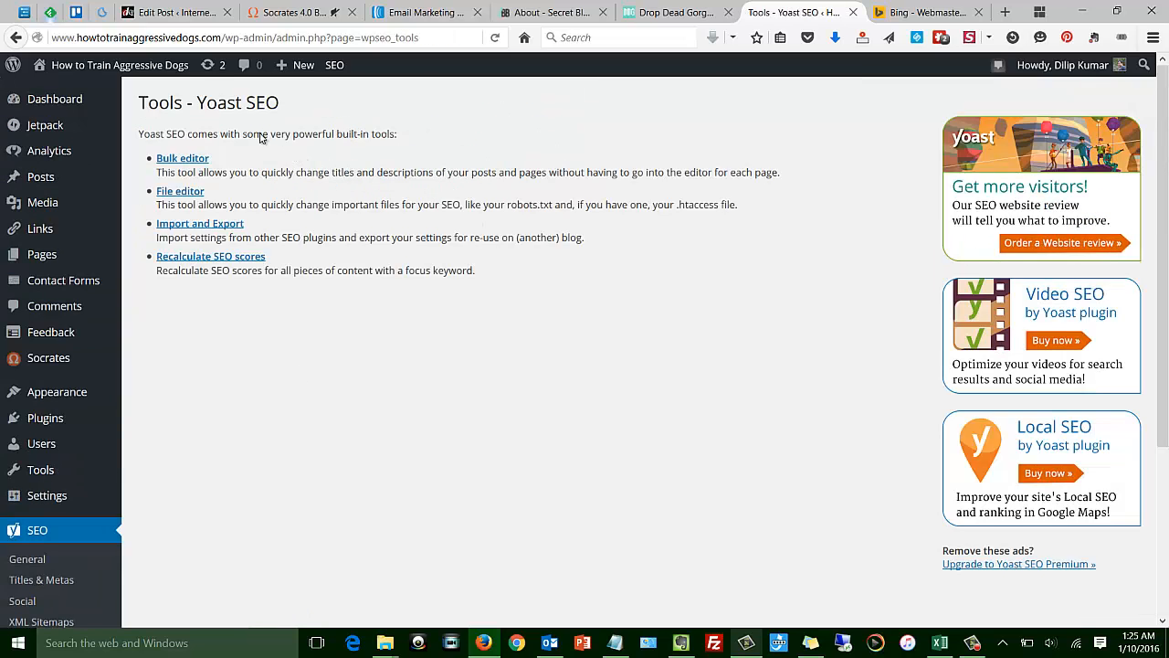
click(201, 161)
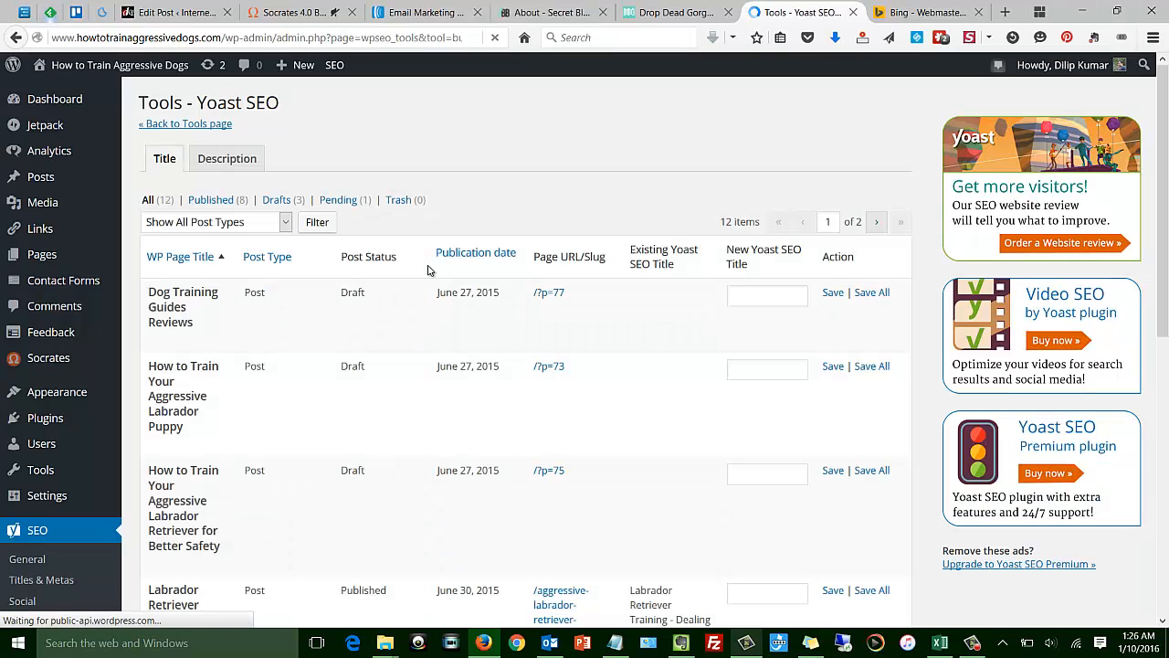
scroll(427, 271, down, 2)
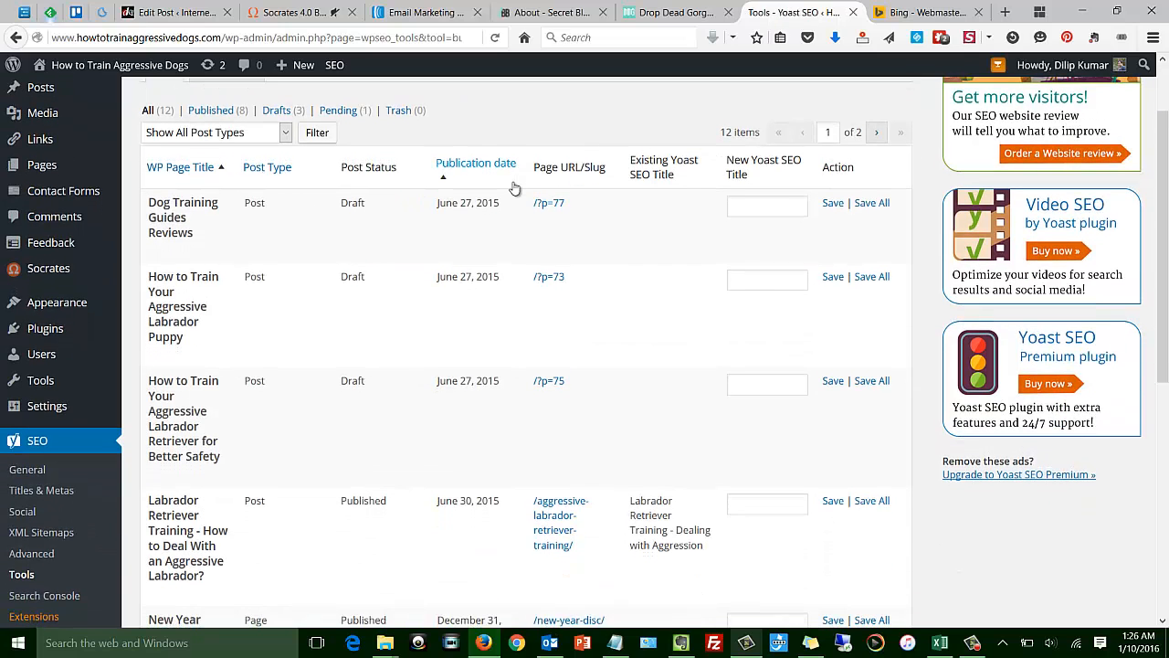
scroll(514, 187, up, 2)
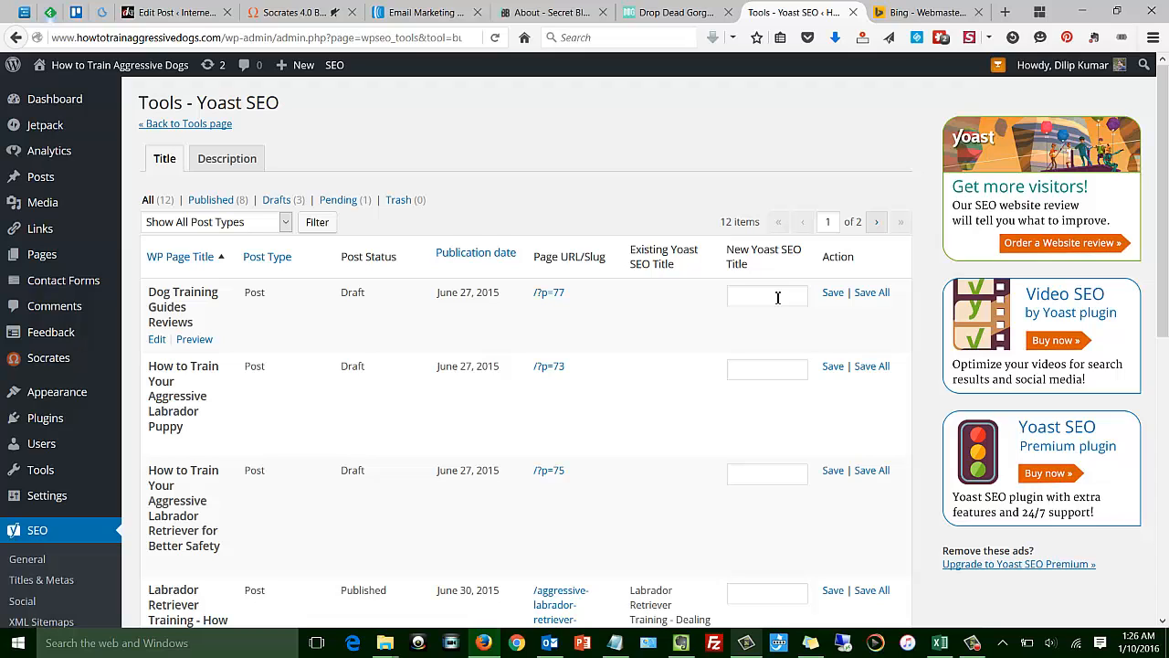
click(228, 157)
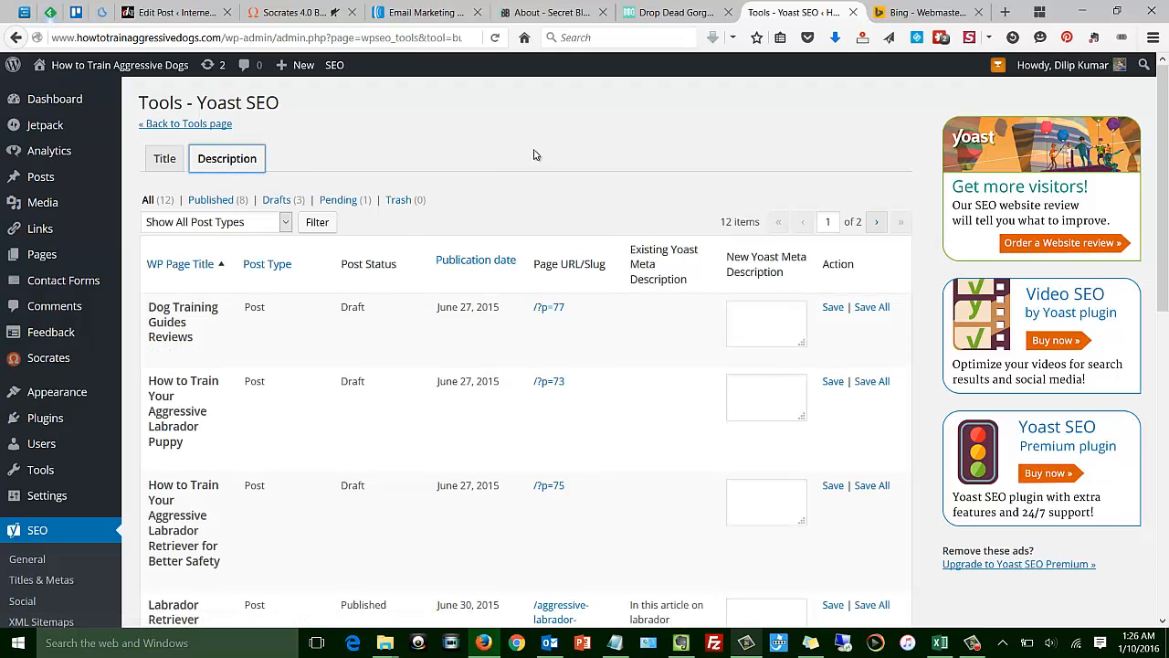
click(757, 324)
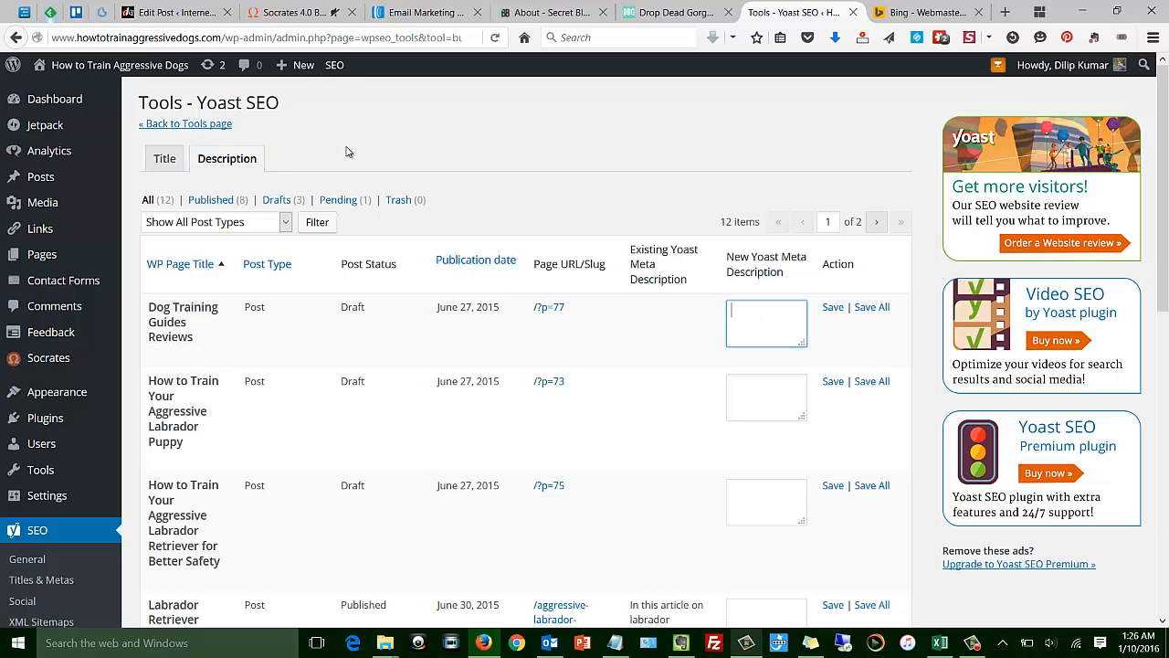
Open the SEO plugin's File editor and review the contents of the robots.txt and .htaccess files.
scroll(347, 151, down, 5)
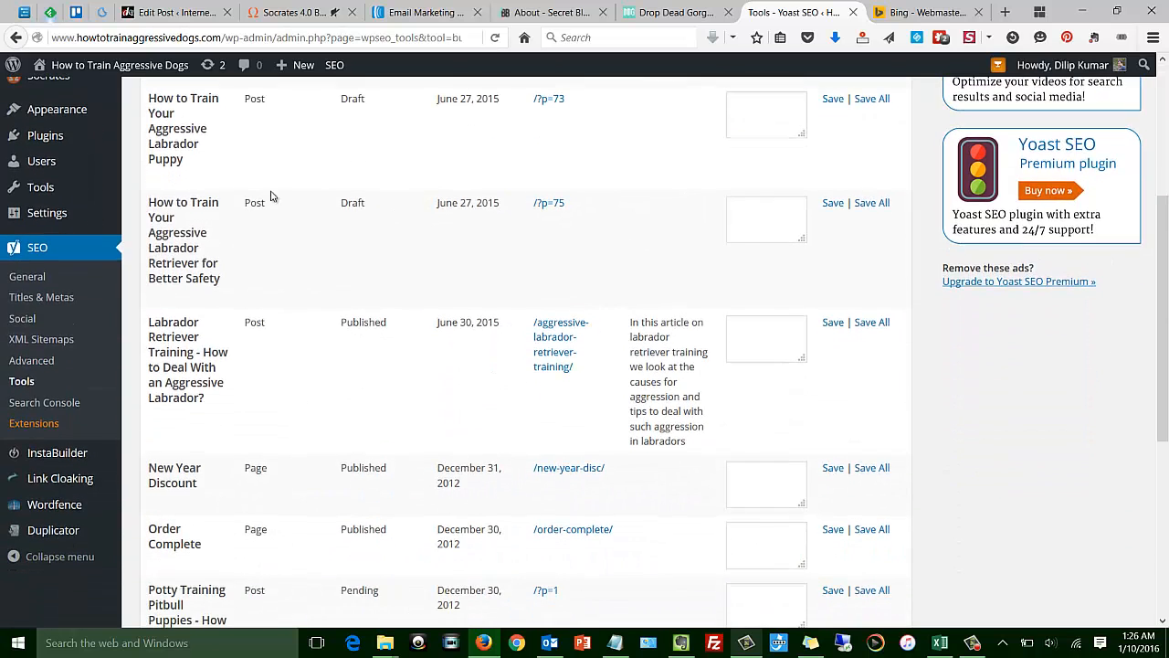
click(18, 381)
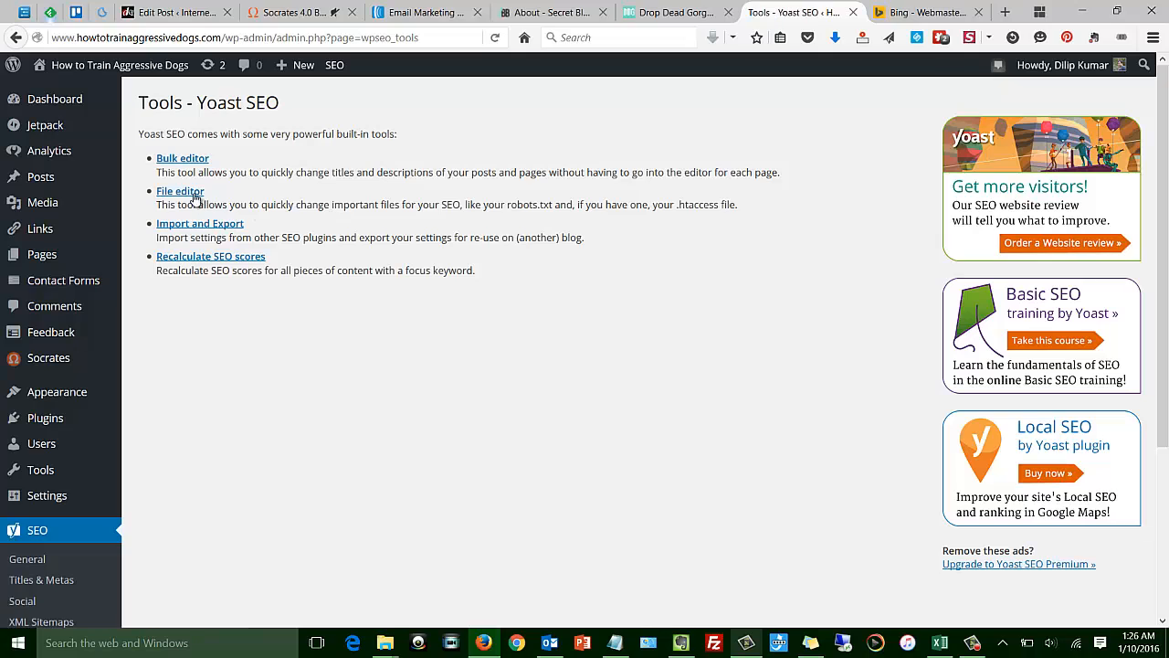
click(187, 194)
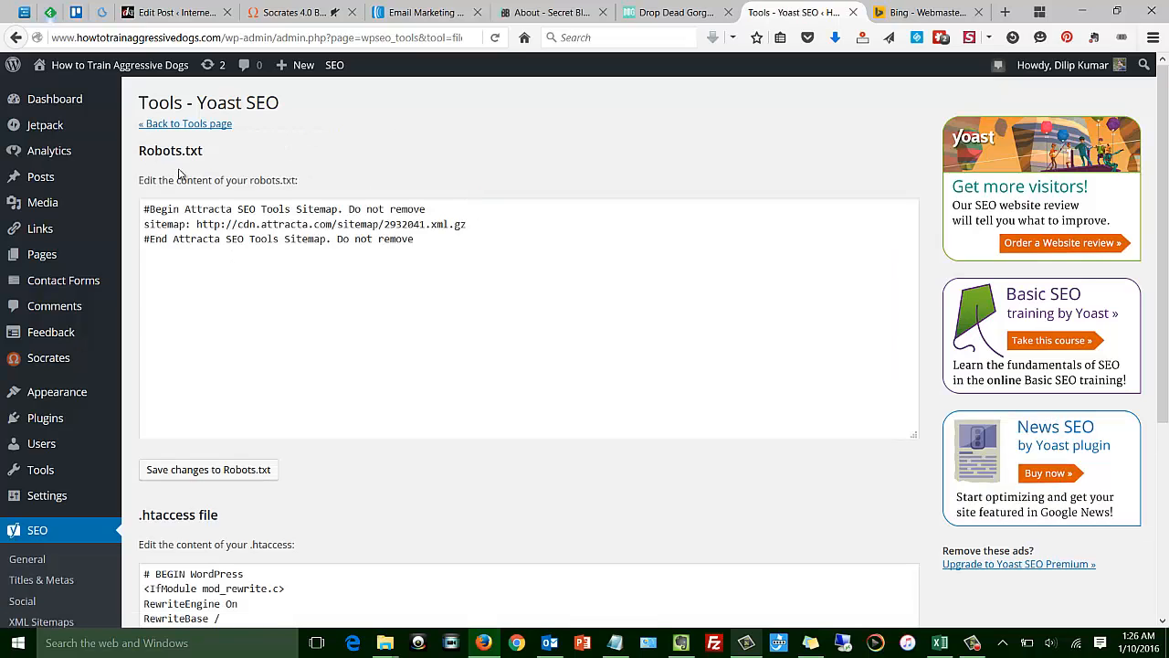
click(363, 320)
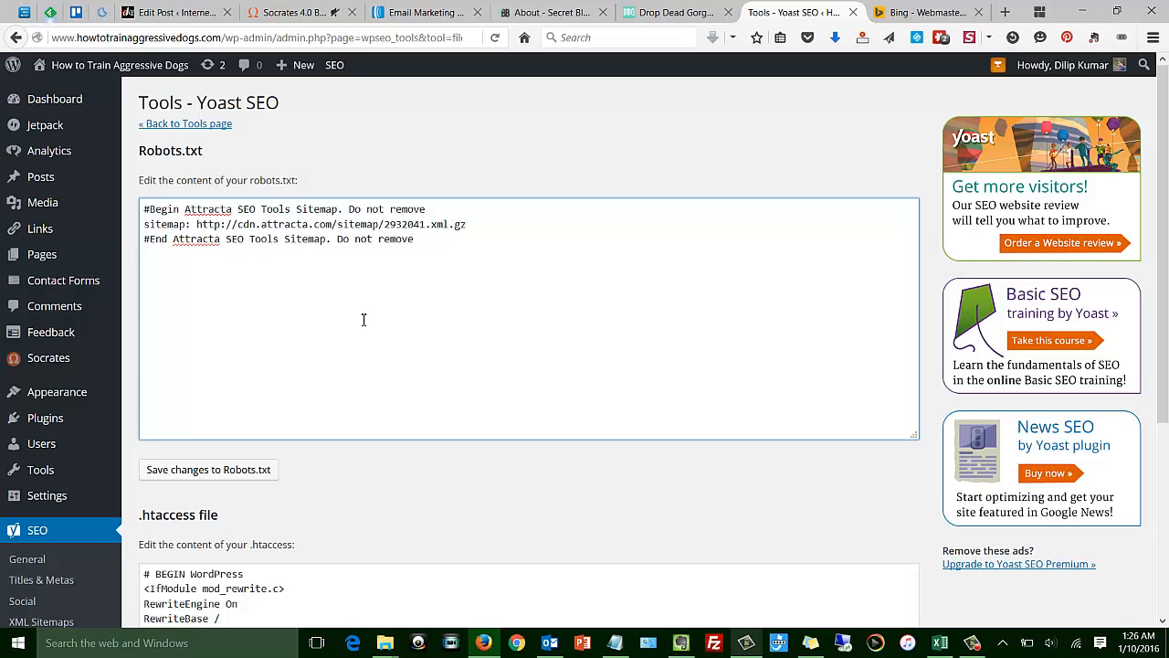
scroll(364, 319, down, 3)
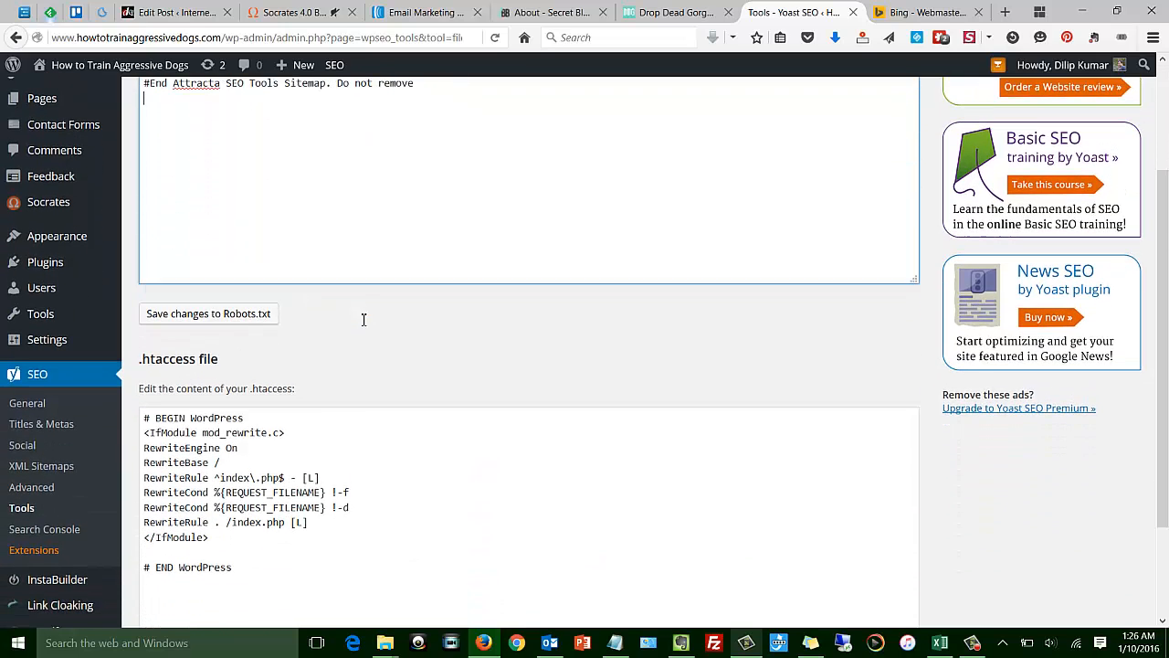
click(382, 485)
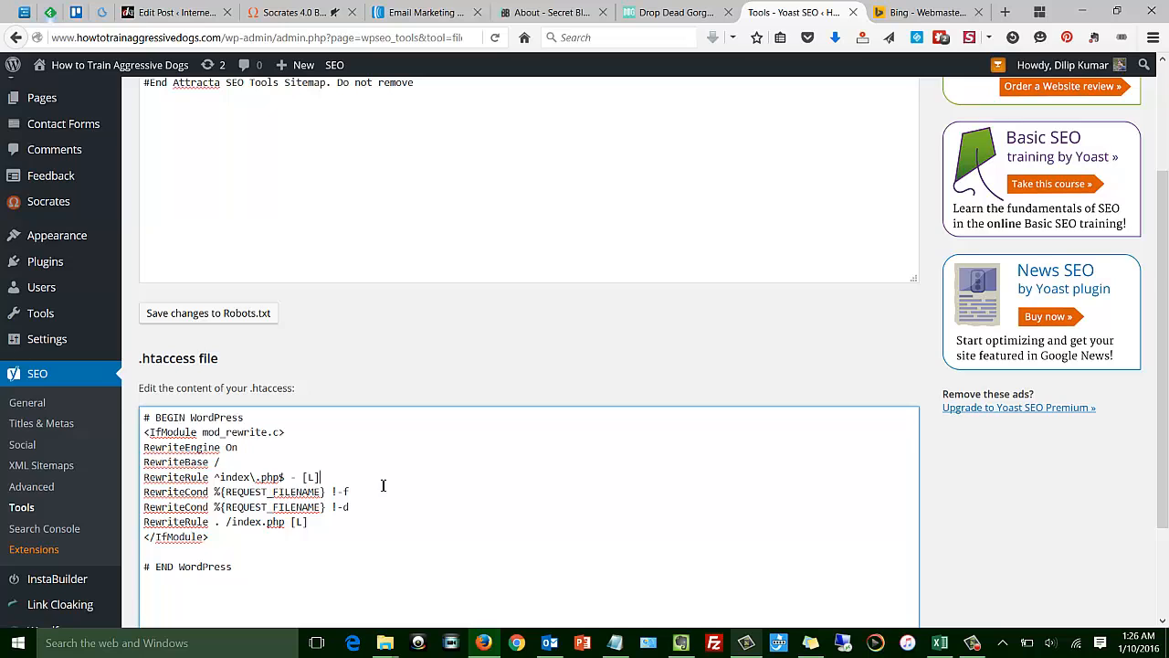
scroll(383, 485, up, 3)
click(406, 260)
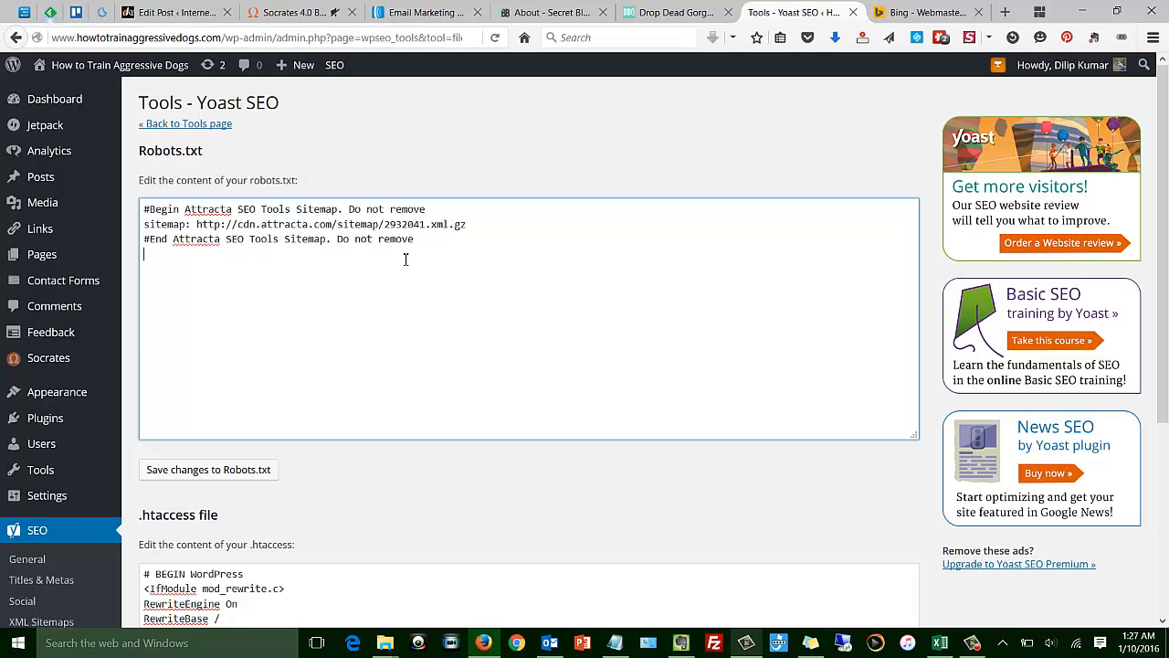
scroll(405, 259, down, 1)
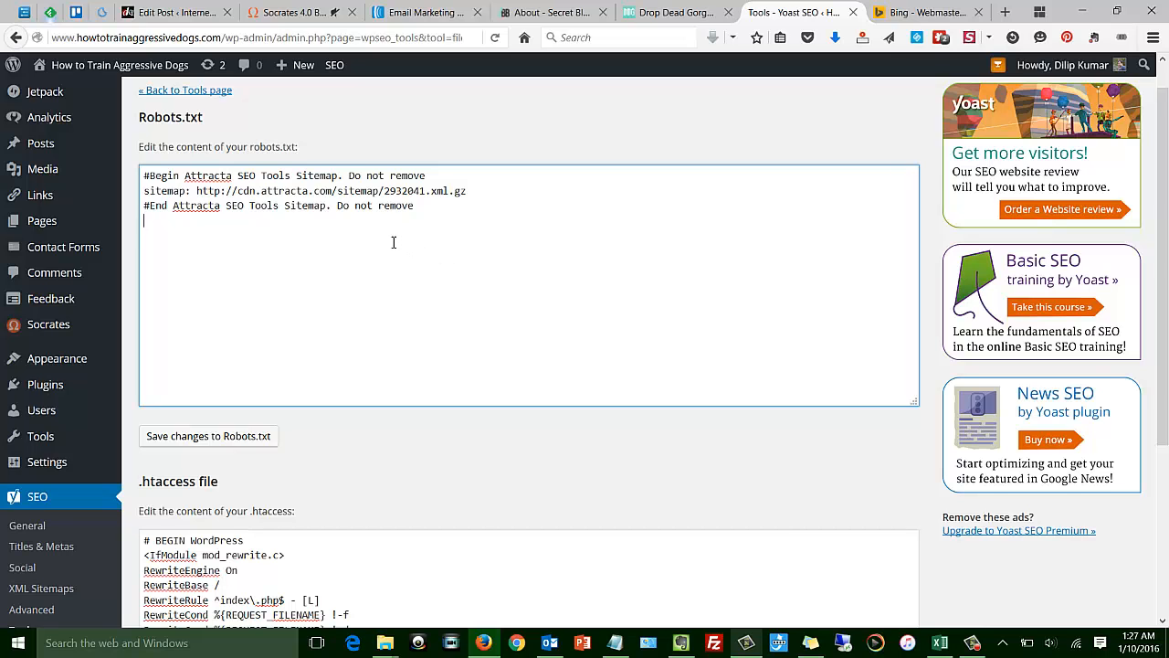
scroll(457, 438, down, 5)
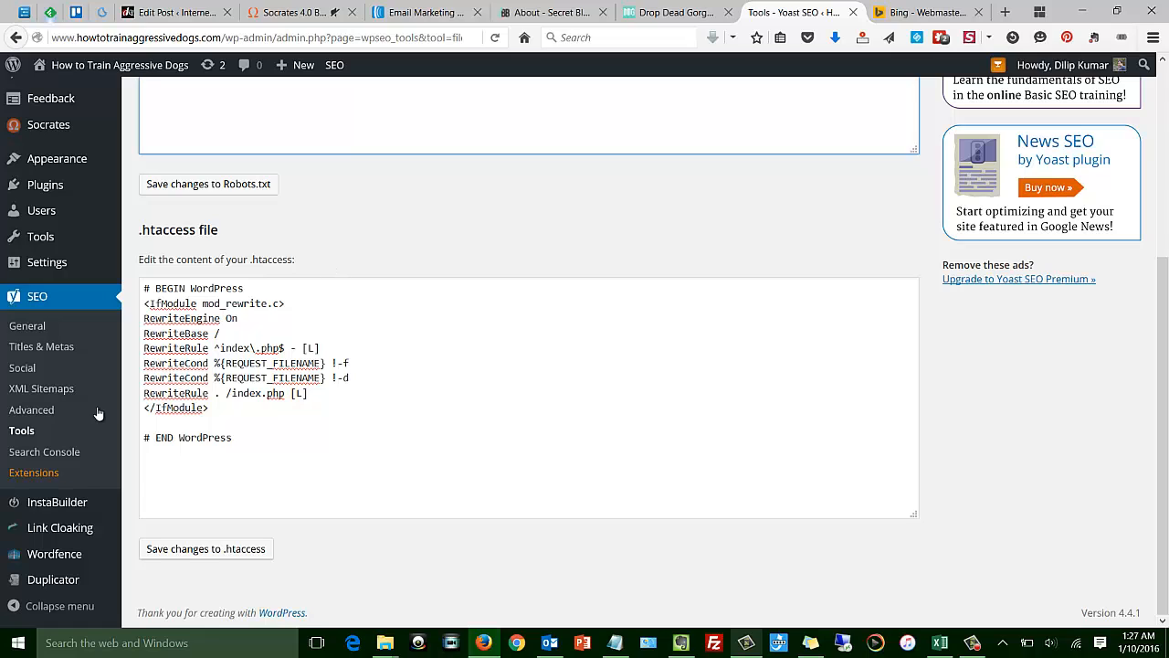
Return to the SEO tools overview, and open the Search Console settings to review the Google authorization option.
click(27, 435)
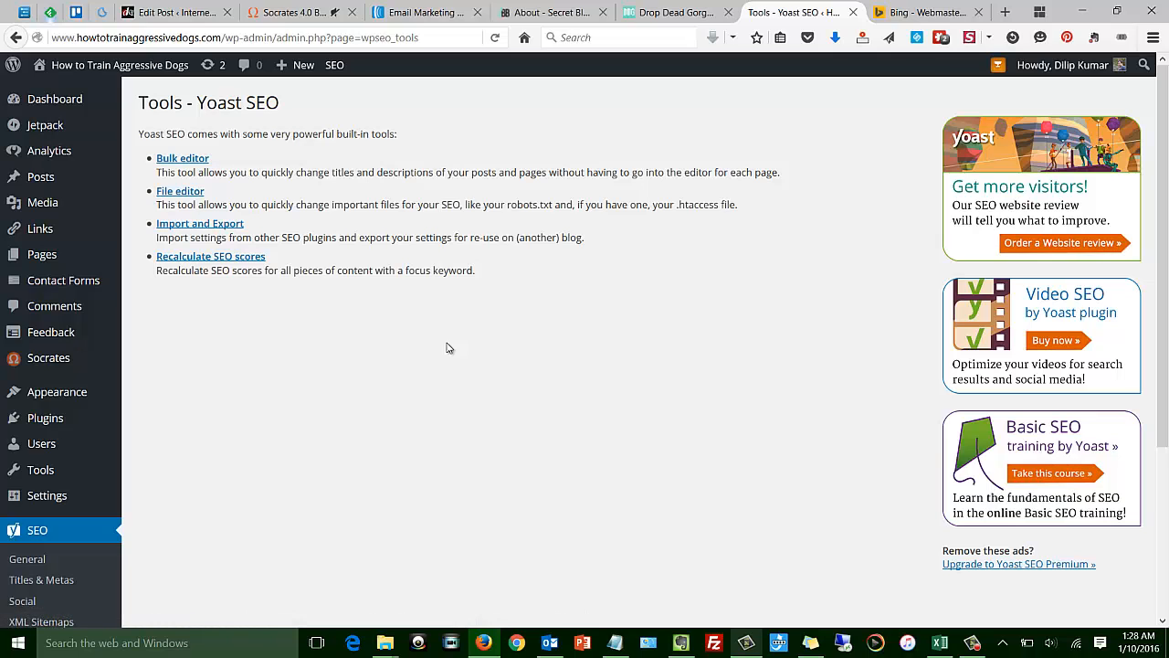
scroll(446, 347, down, 5)
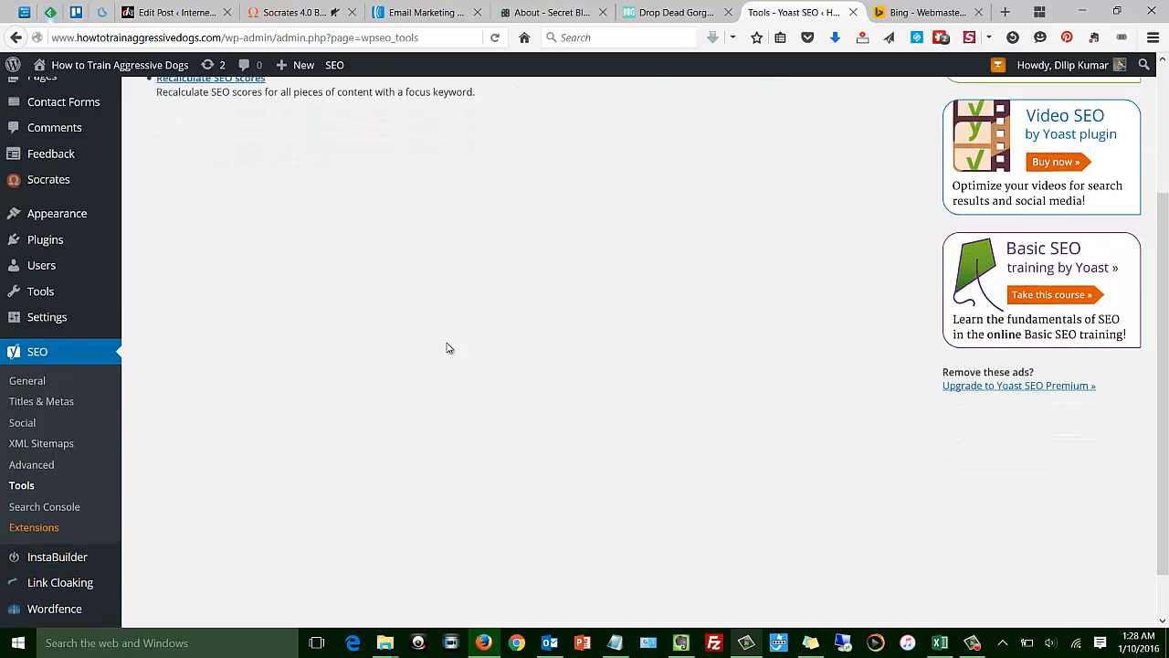
click(58, 454)
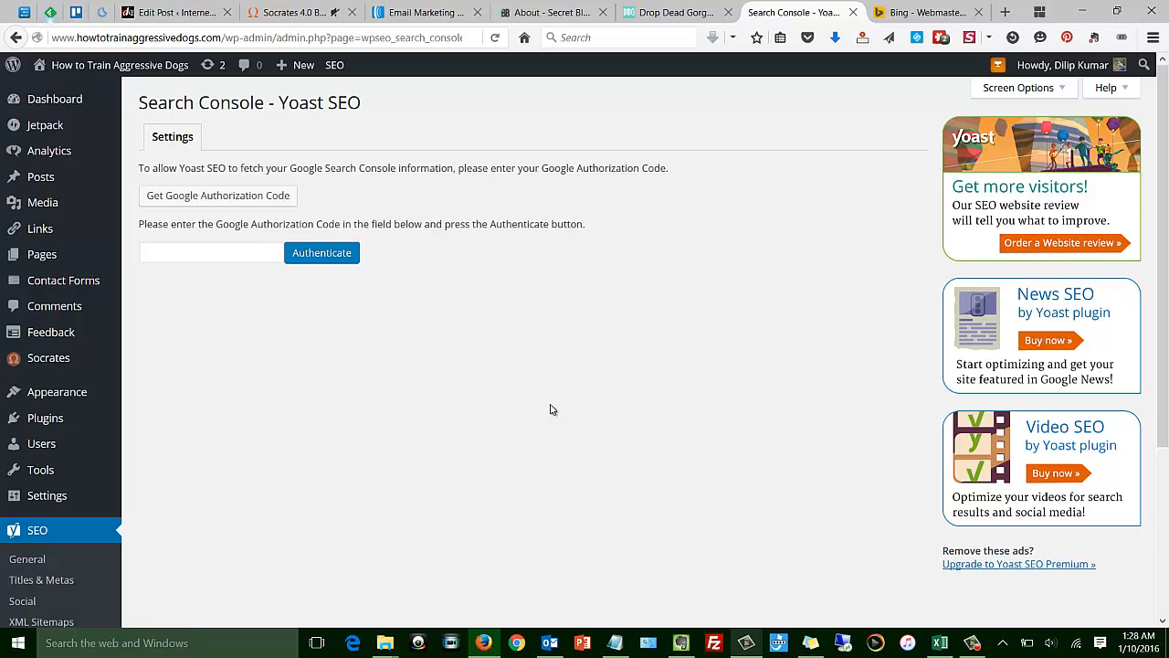
Open the Yoast SEO Extensions page and review the available extensions.
scroll(551, 409, down, 3)
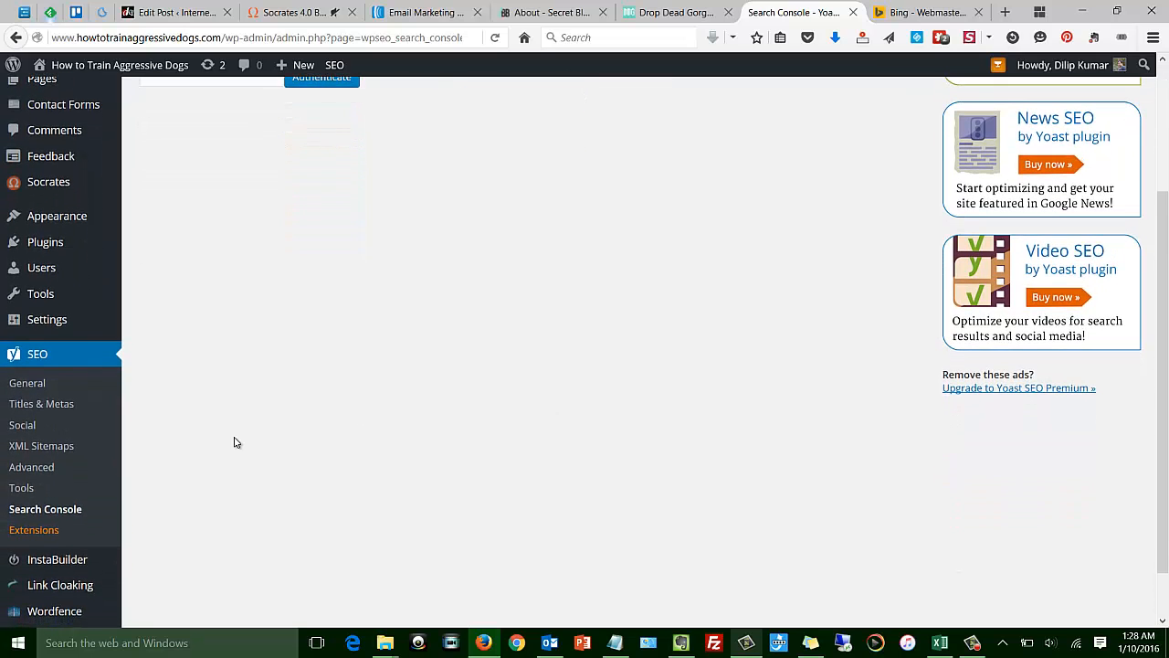
click(34, 533)
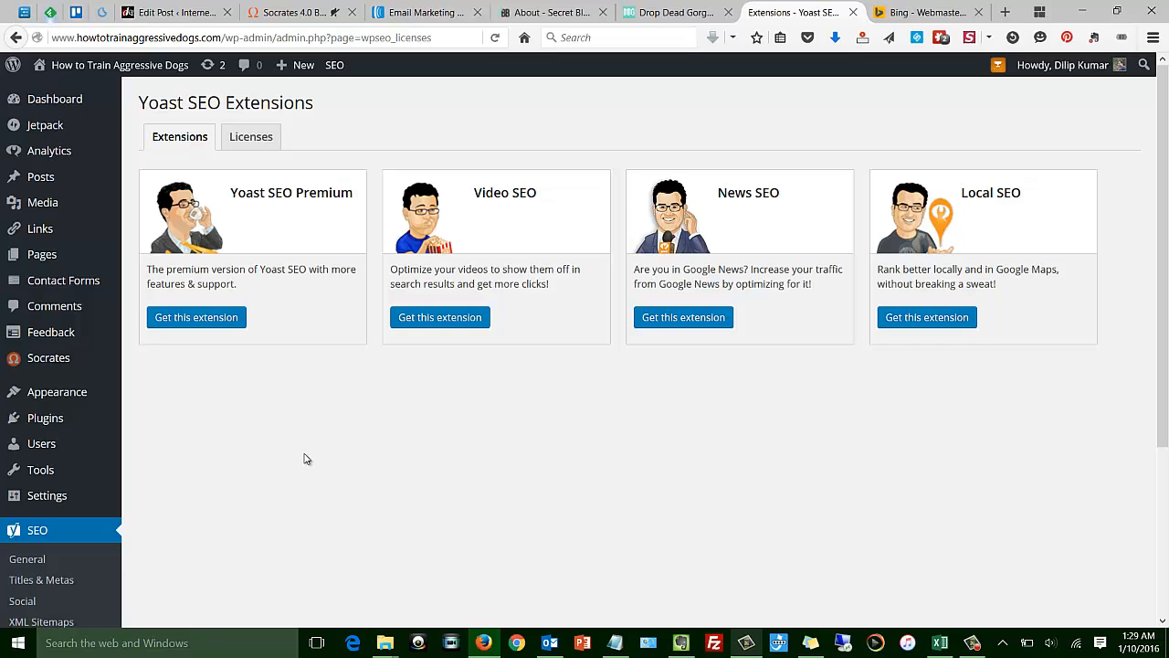
scroll(306, 458, down, 1)
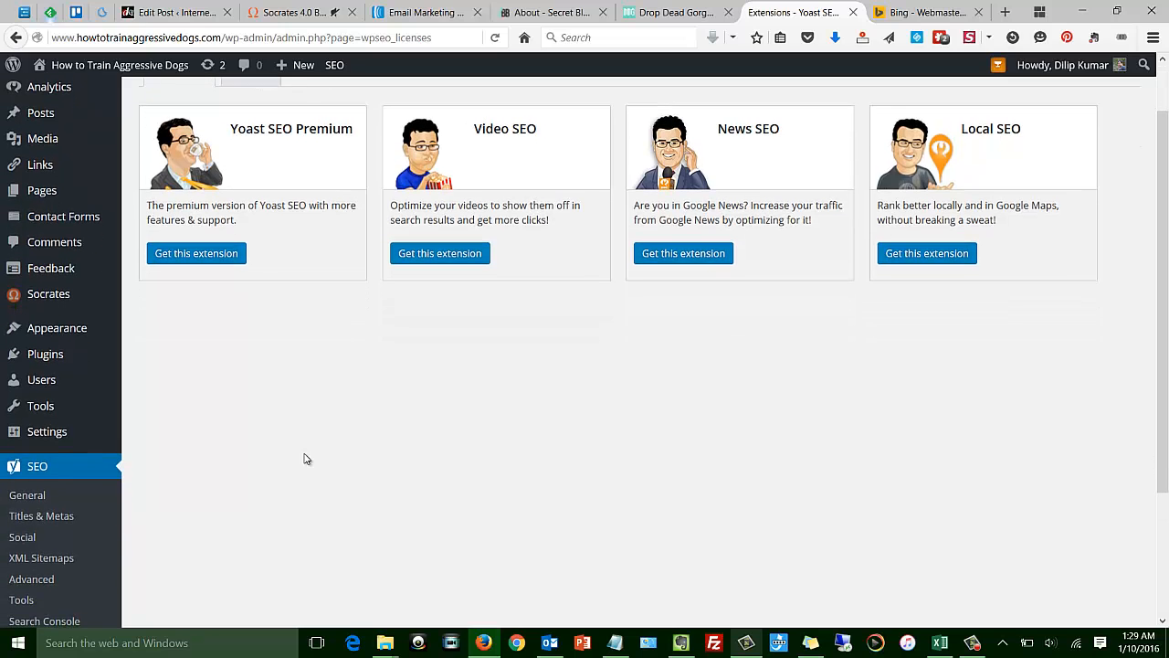
scroll(306, 458, up, 1)
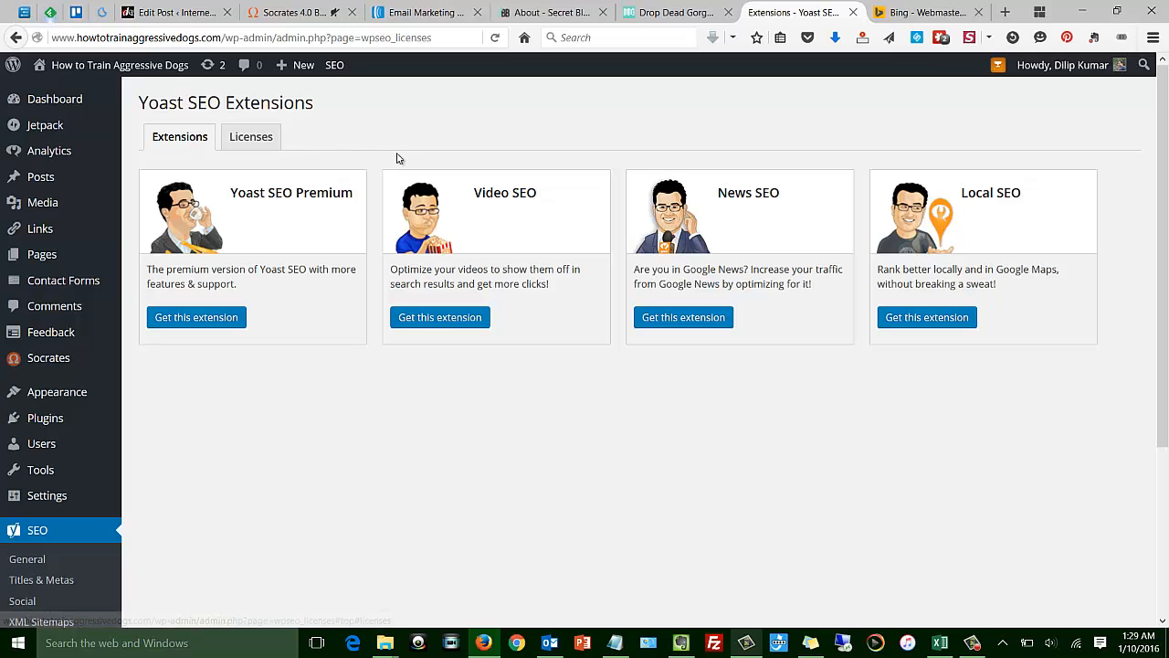
Create a new blank post in WordPress.
mouse_move(53, 182)
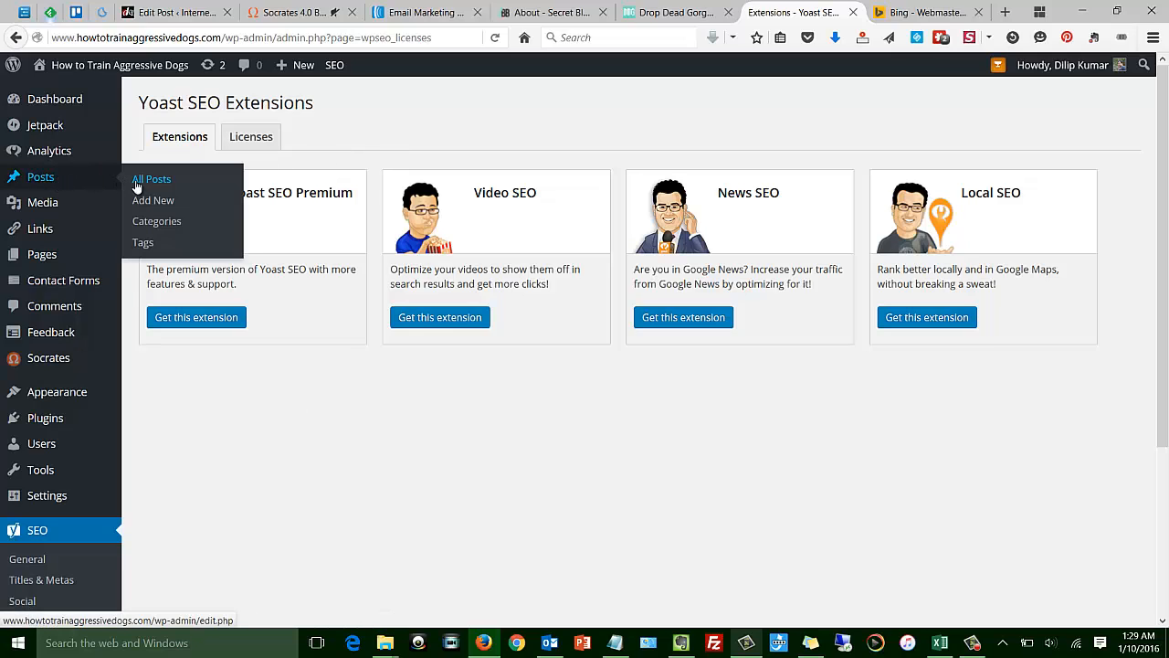
click(165, 209)
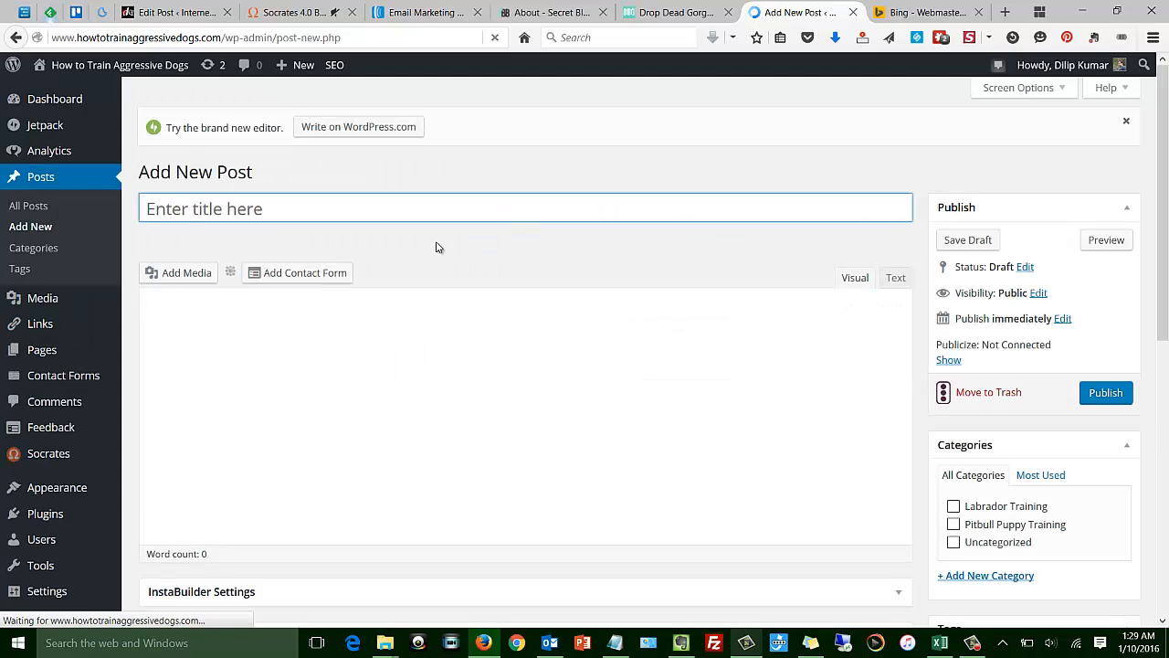
Set the new post's Yoast SEO focus keyword to "how to train dogs at home".
scroll(435, 248, down, 2)
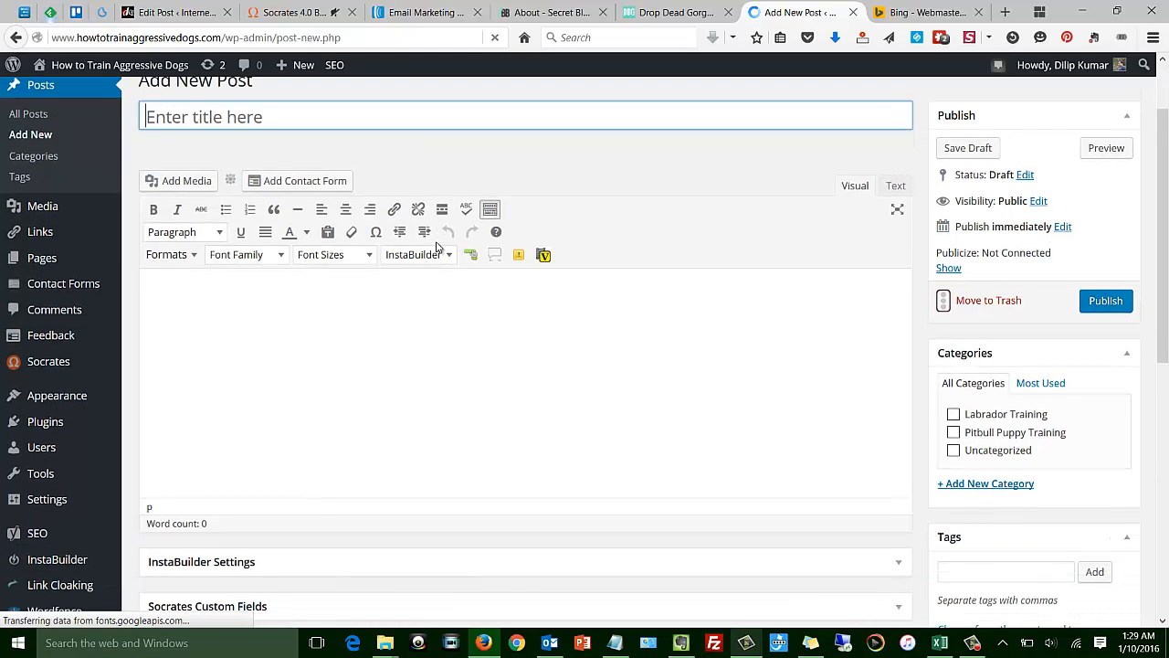
scroll(436, 247, down, 5)
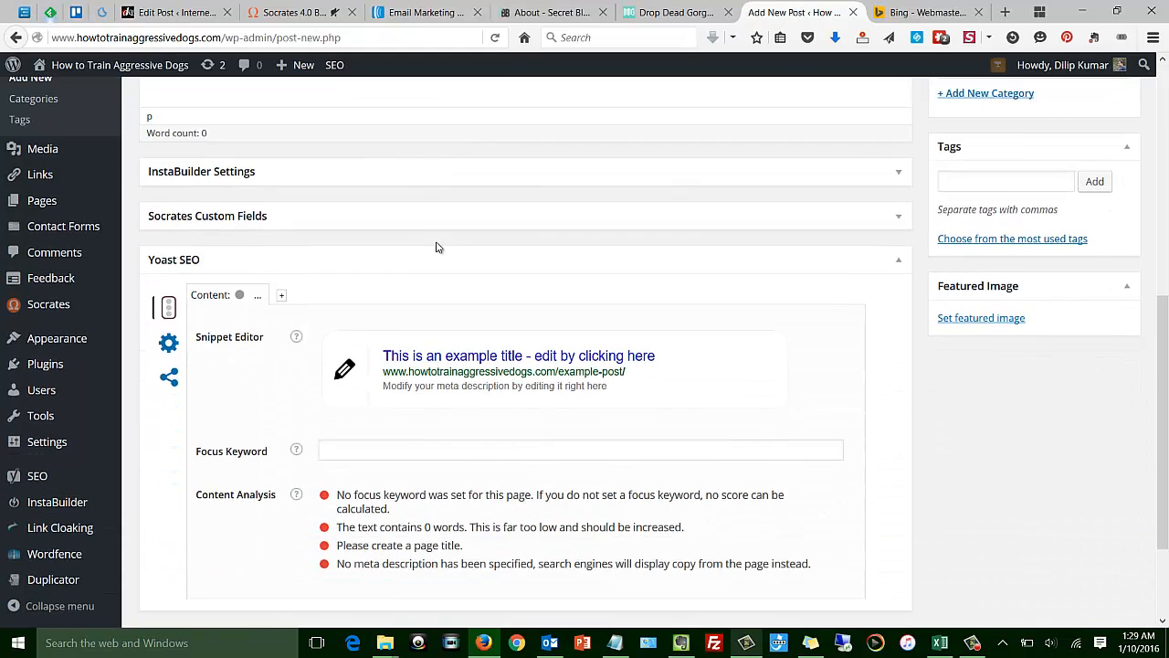
scroll(435, 247, down, 1)
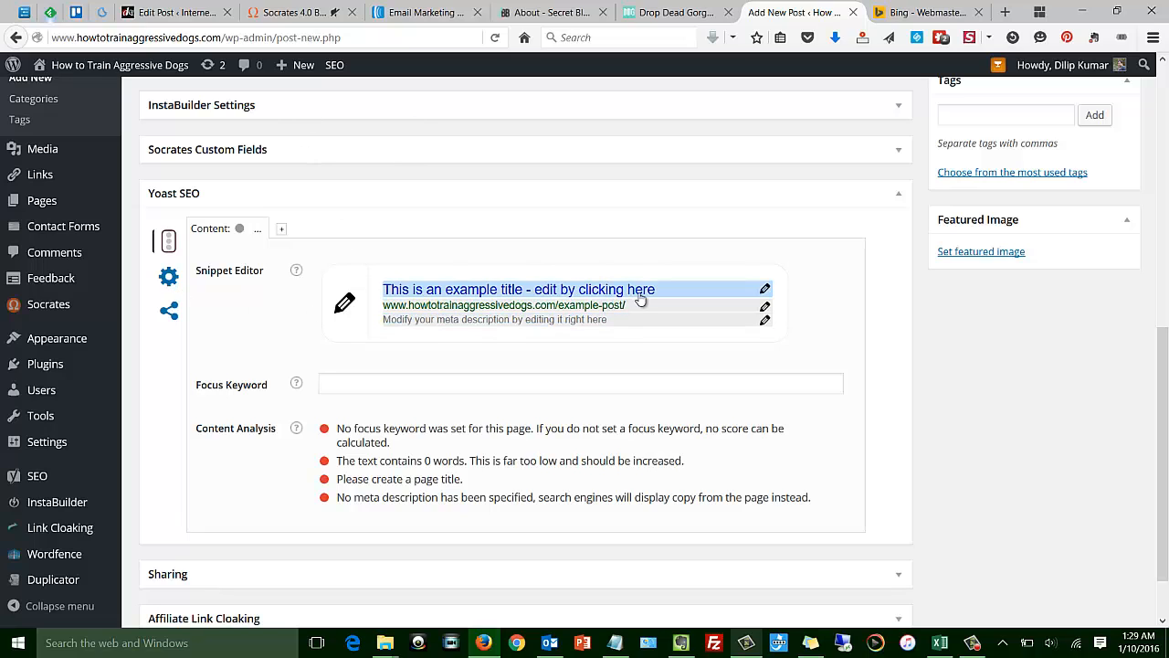
click(412, 380)
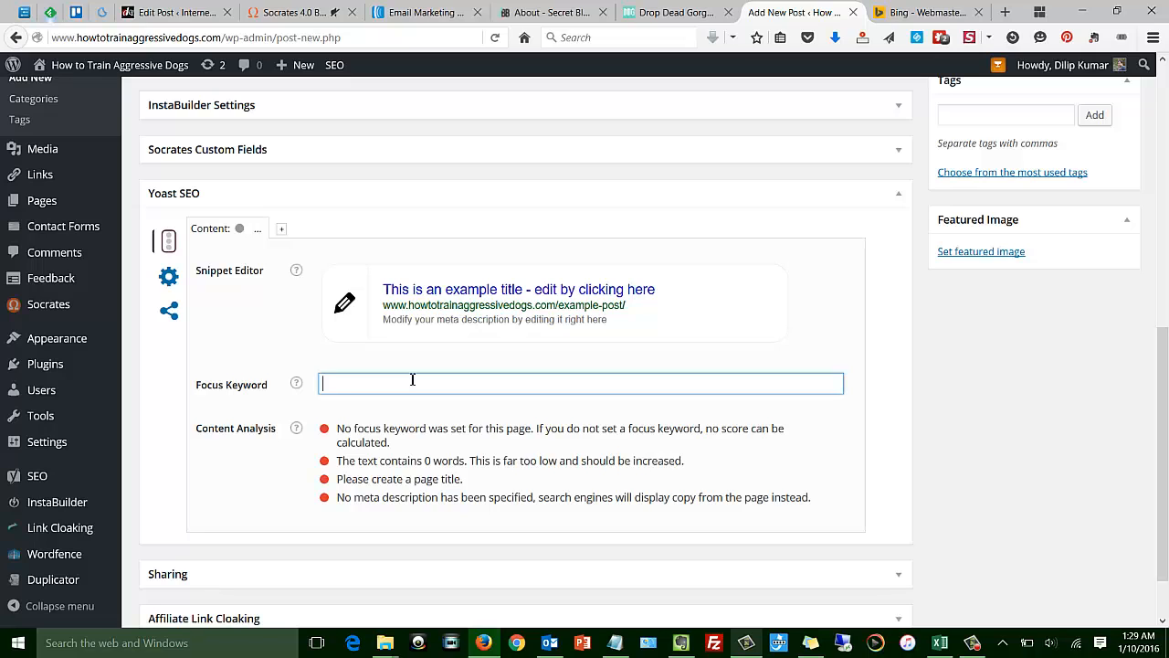
text(how to tr)
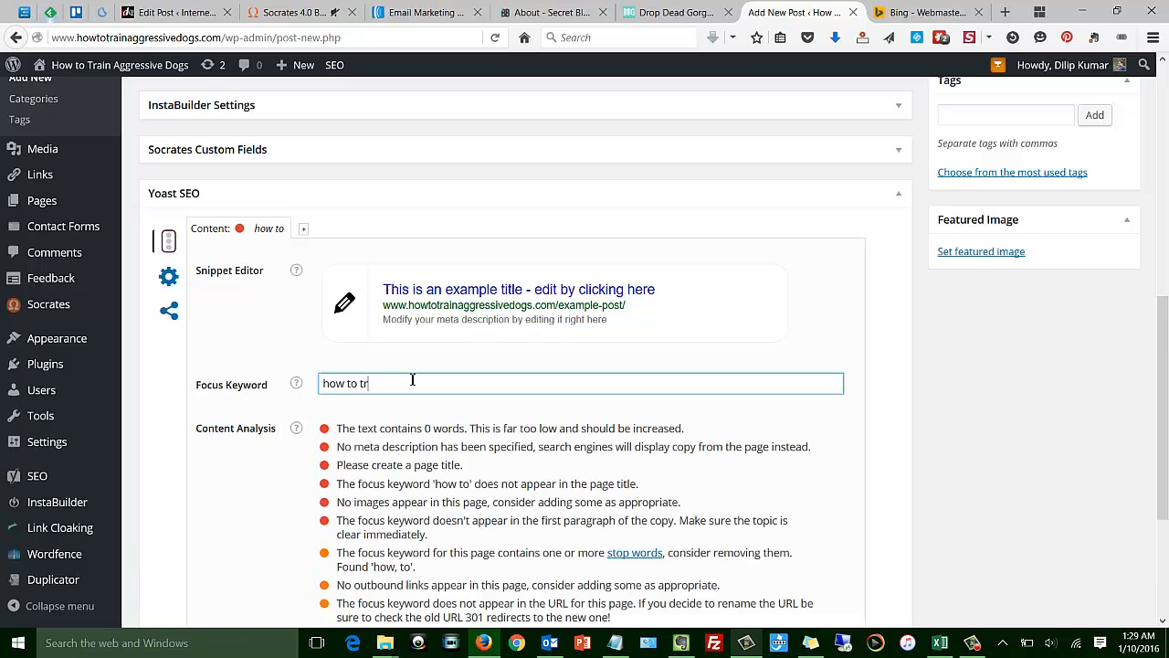
text(ain do)
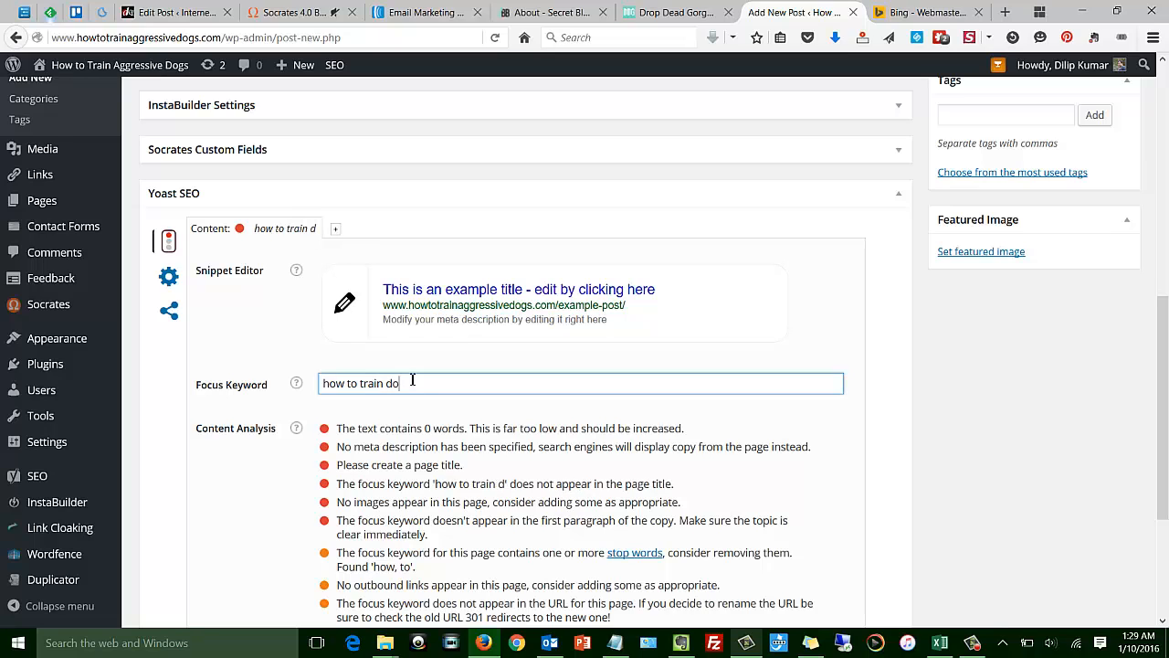
text(gs at home)
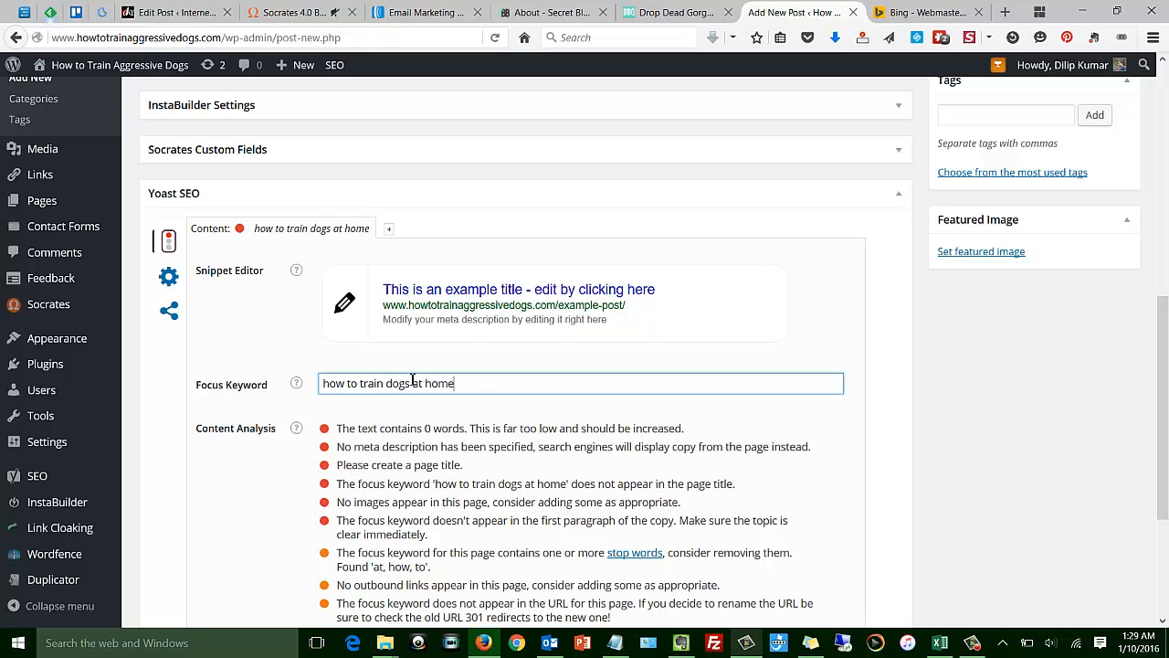
Set the SEO title in the post's snippet editor to "How to Train Dogs at Home".
click(543, 294)
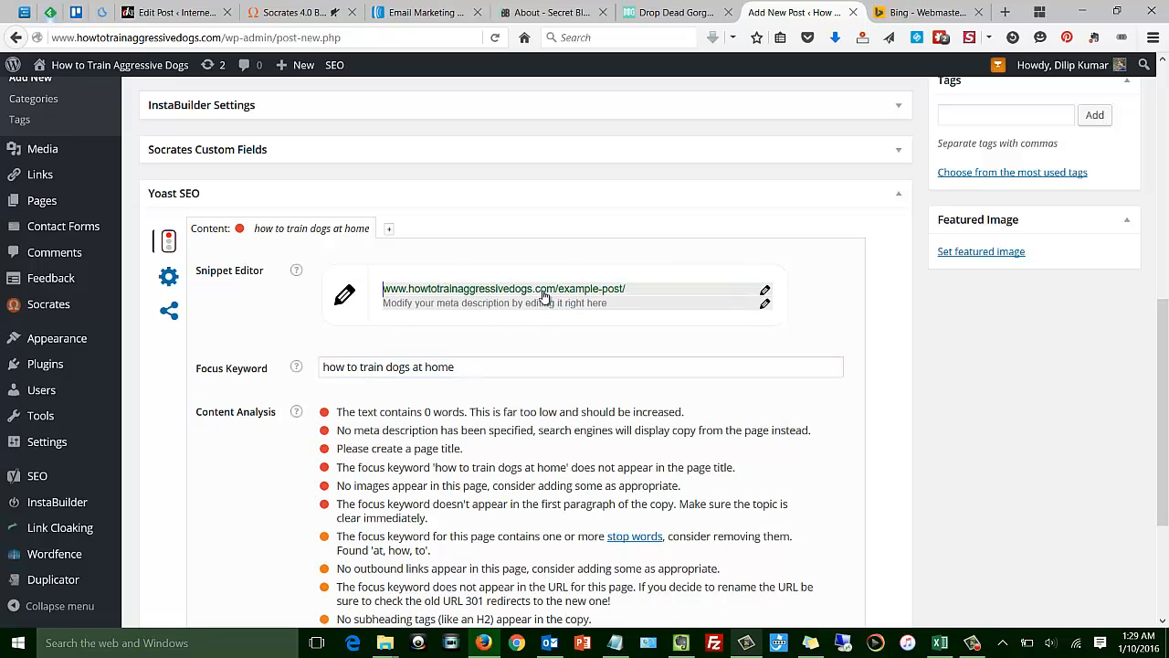
text(HOW to)
key(BackSpace)
key(BackSpace)
key(BackSpace)
key(BackSpace)
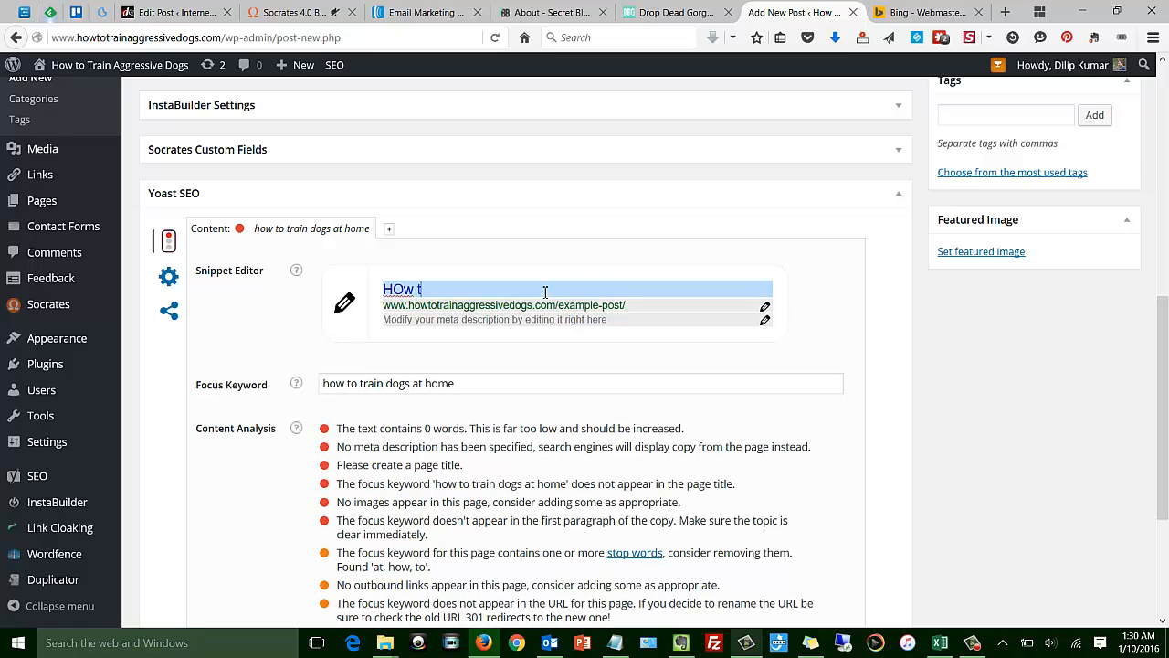
key(BackSpace)
text(ow to Train Dog)
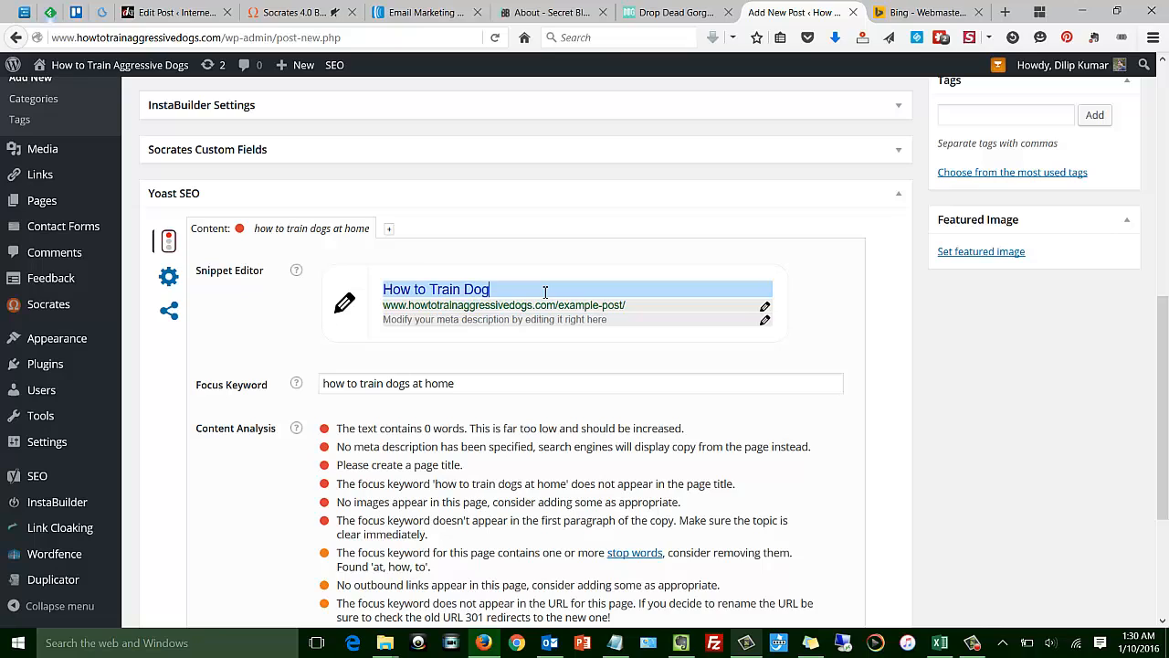
text(s at Home)
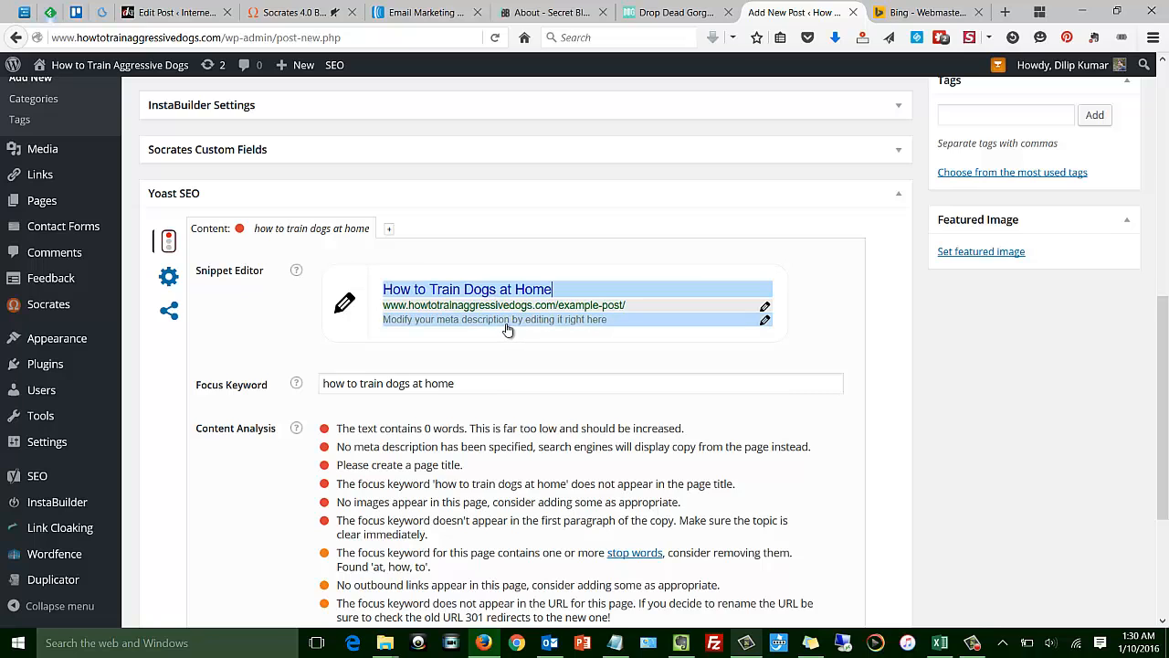
Set the meta description in the snippet editor to "How to train dogs at home".
click(508, 326)
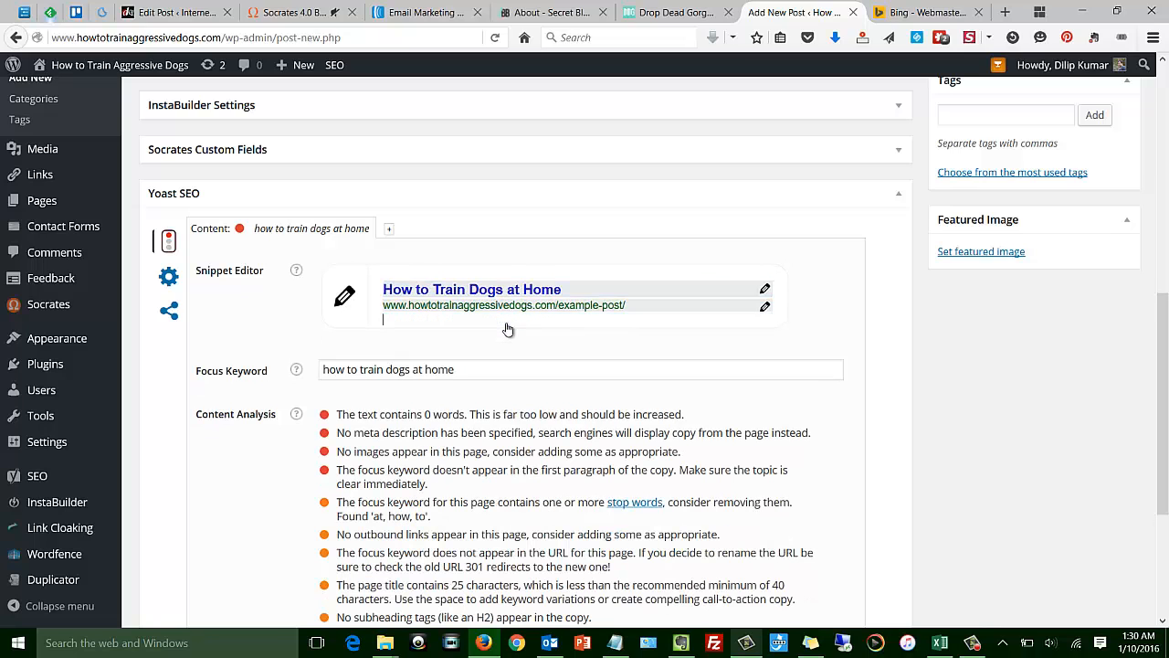
click(508, 327)
text(How to tr)
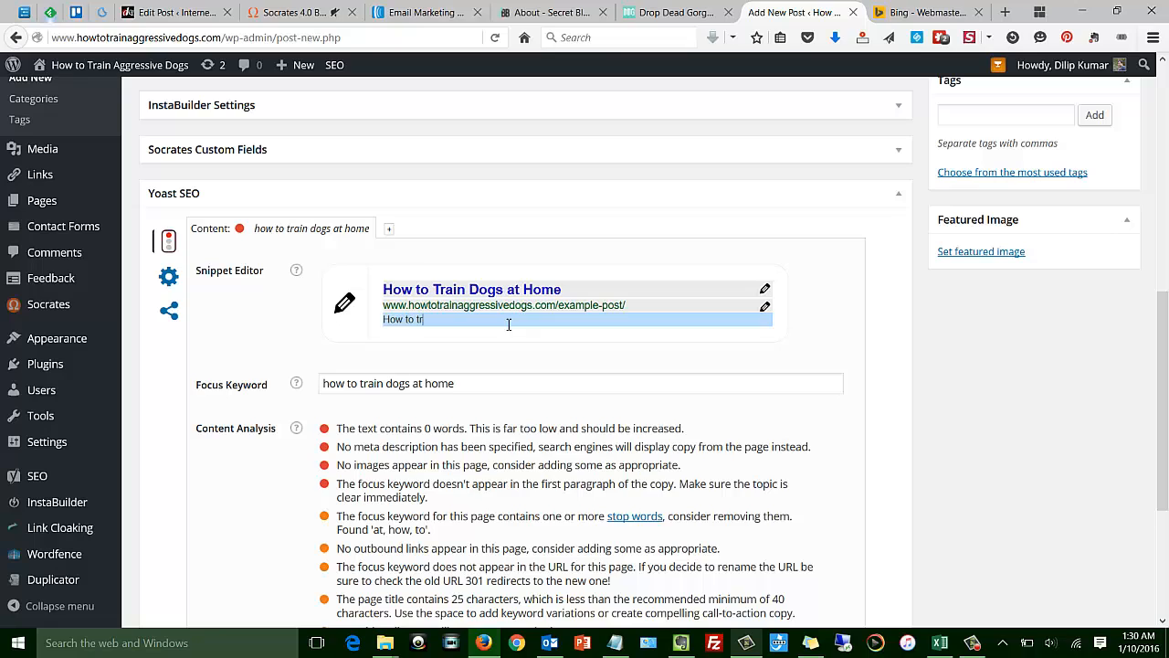
text(ain dogs at home)
click(667, 309)
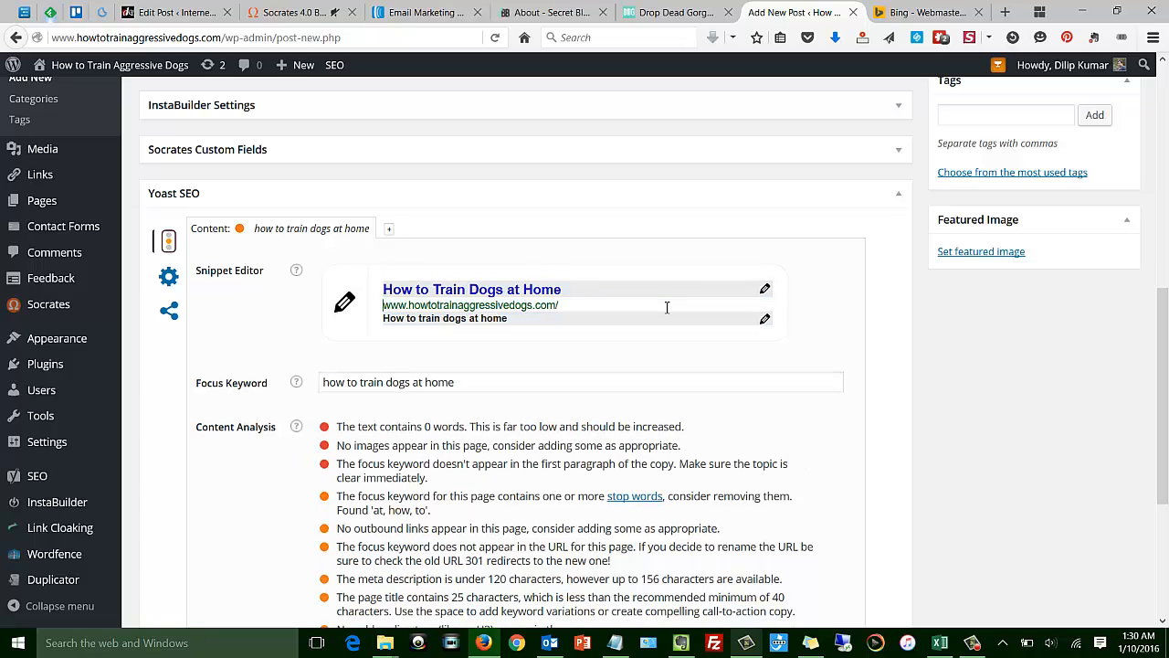
click(632, 313)
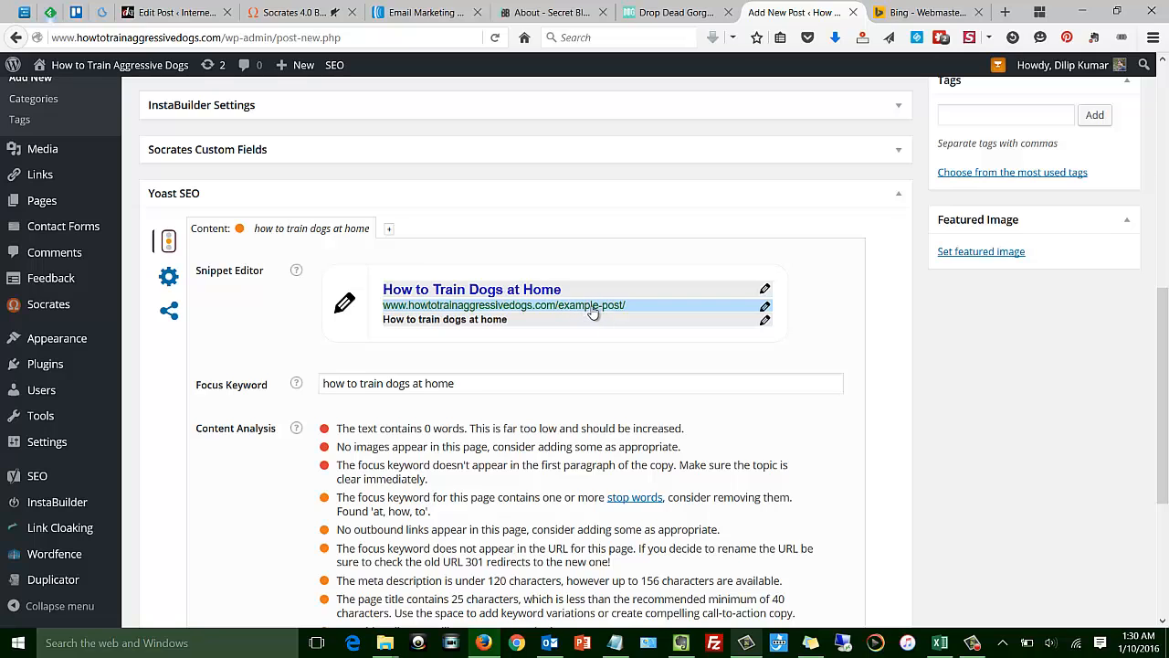
Review the Content Analysis recommendations for the post's focus keyword, text, links, meta description and page title.
scroll(950, 417, down, 1)
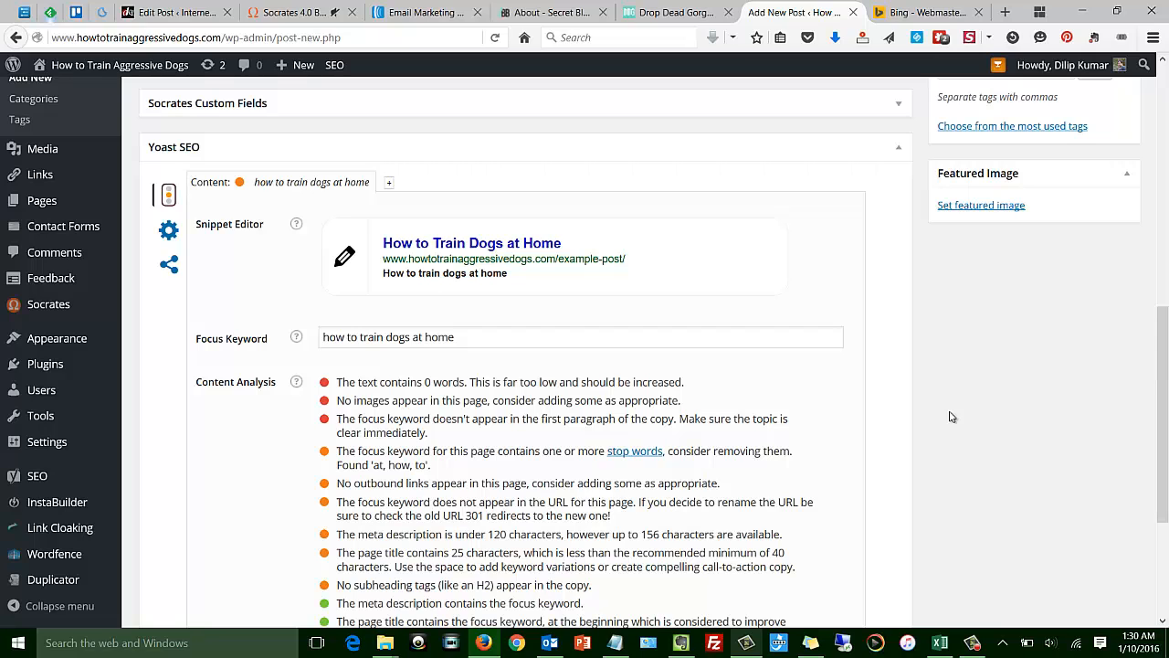
scroll(417, 521, down, 3)
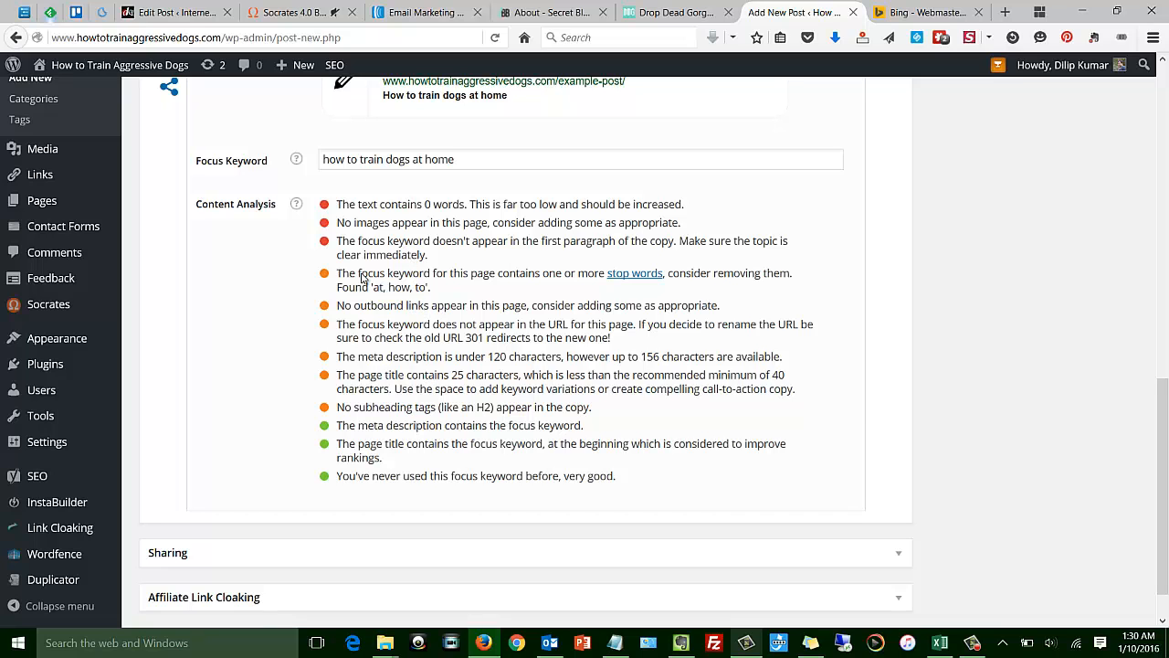
scroll(416, 207, up, 3)
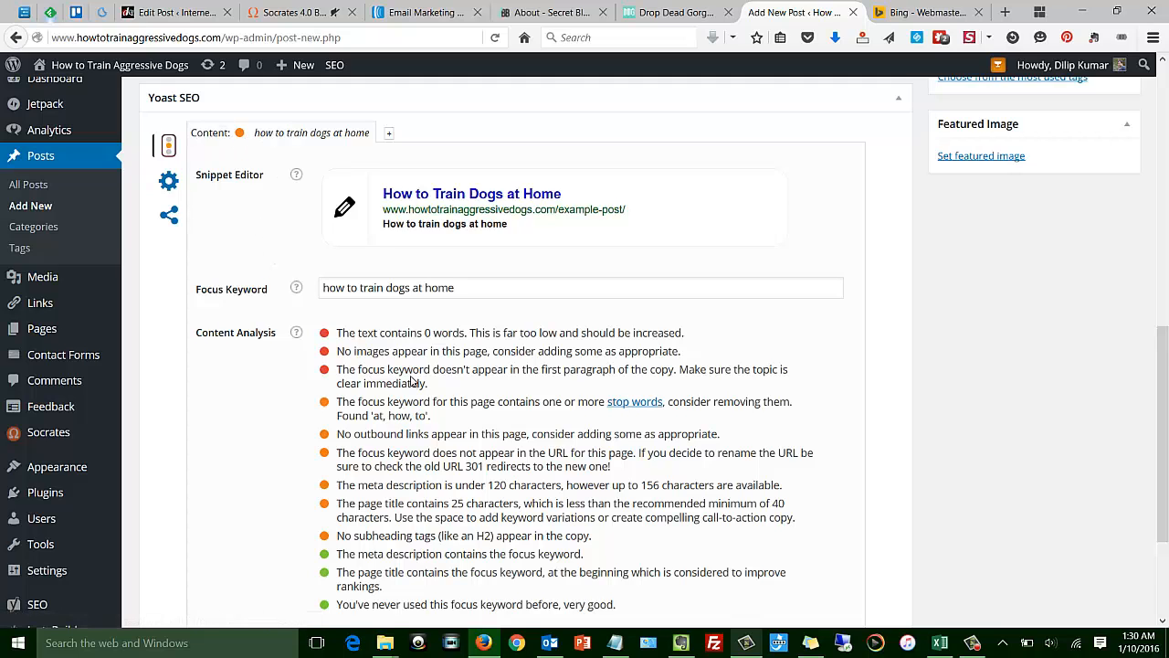
scroll(415, 381, down, 3)
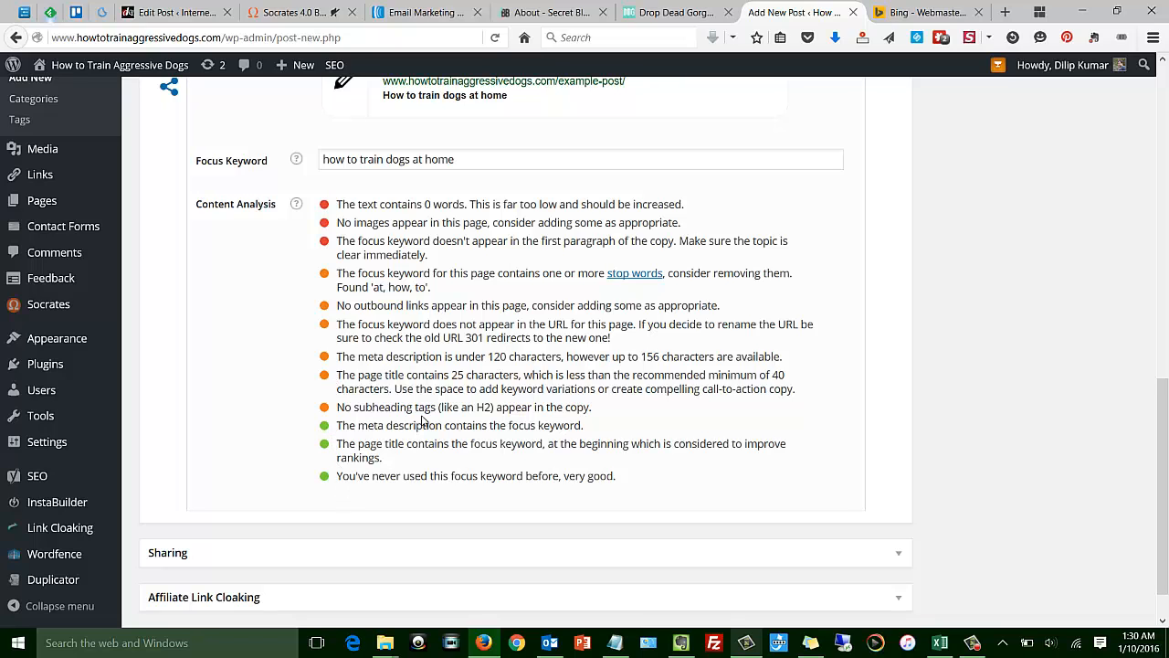
scroll(423, 420, up, 1)
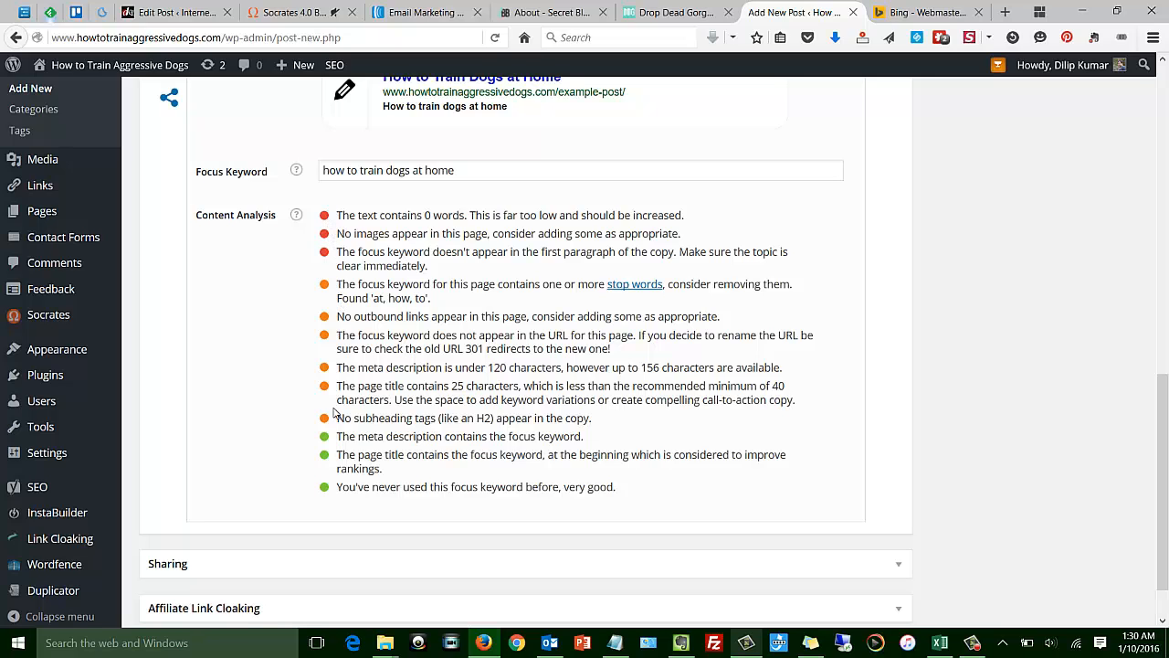
scroll(479, 340, up, 1)
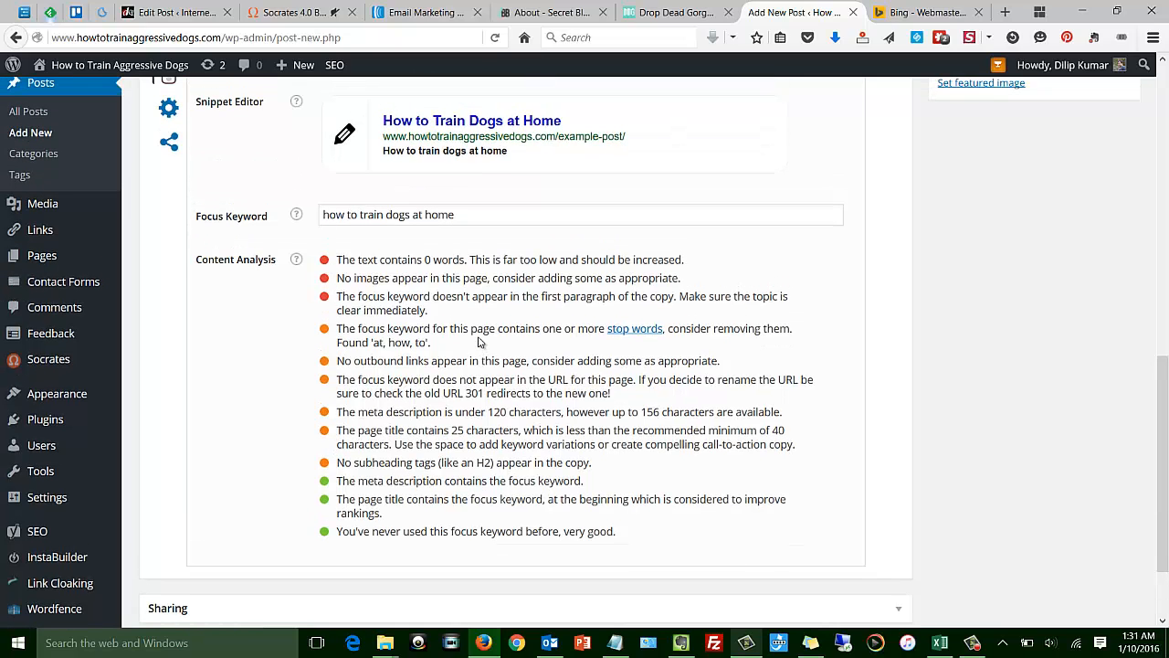
scroll(959, 229, up, 2)
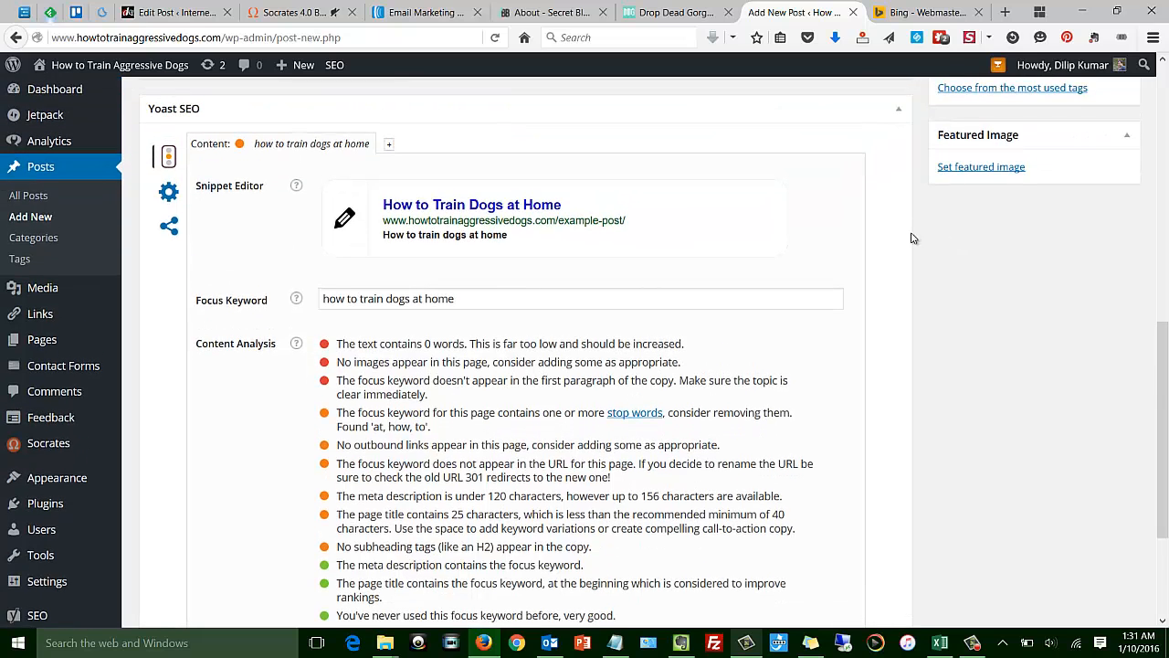
scroll(910, 238, up, 1)
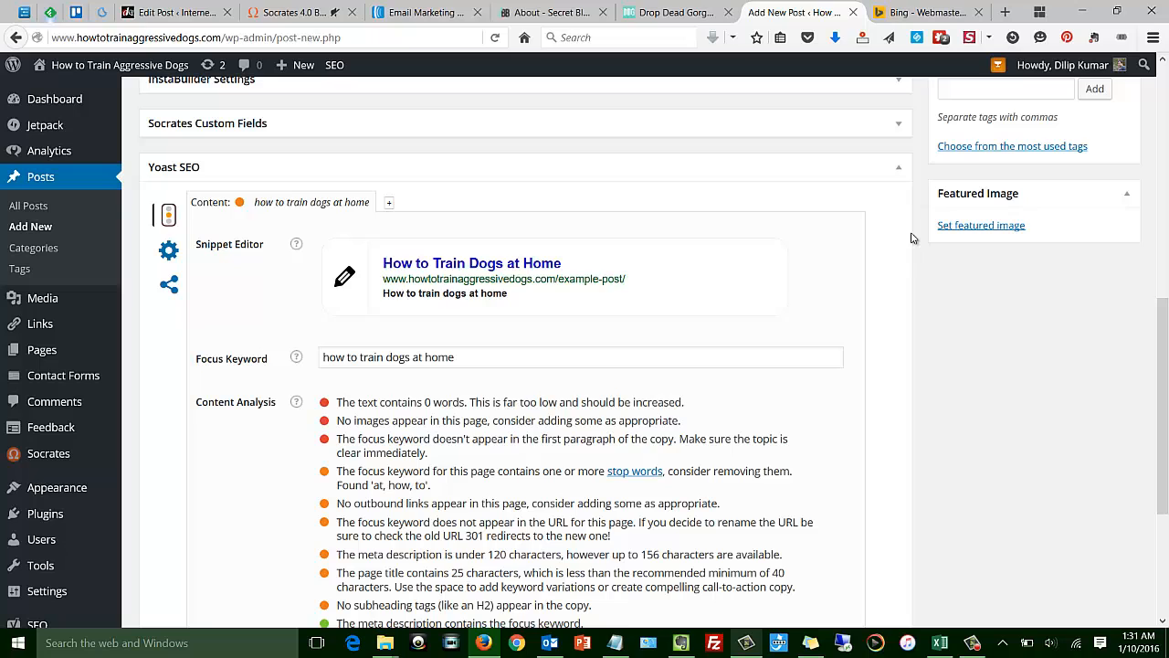
Review the post's advanced meta robots and Facebook sharing settings in Yoast SEO, and return to the content analysis.
click(168, 249)
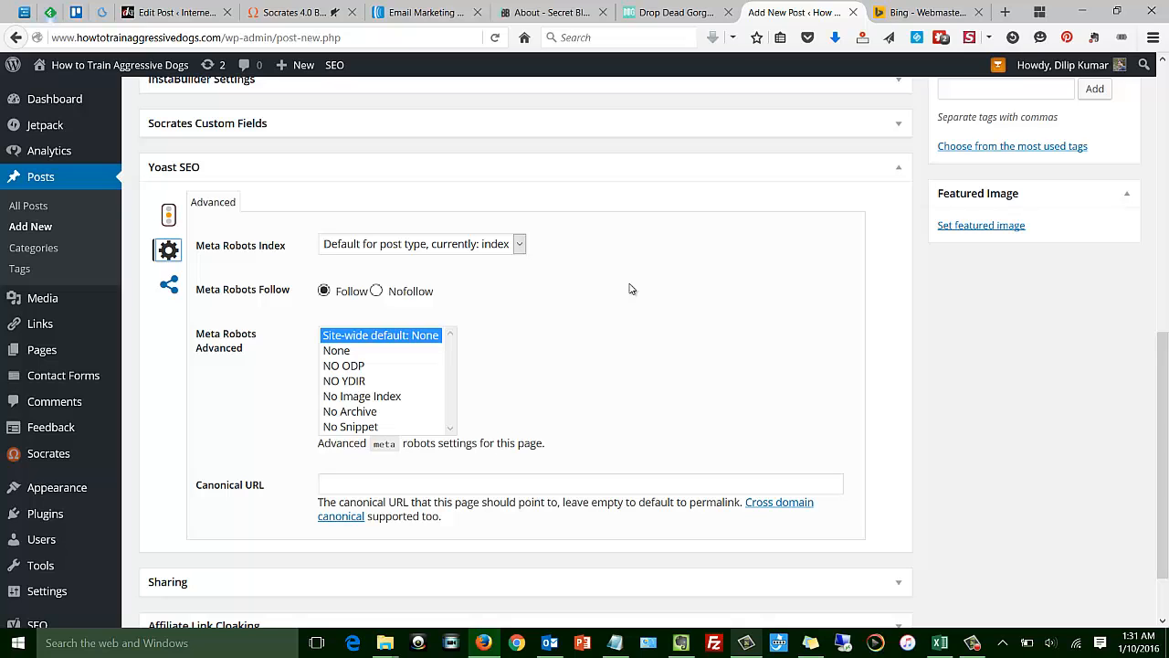
click(168, 287)
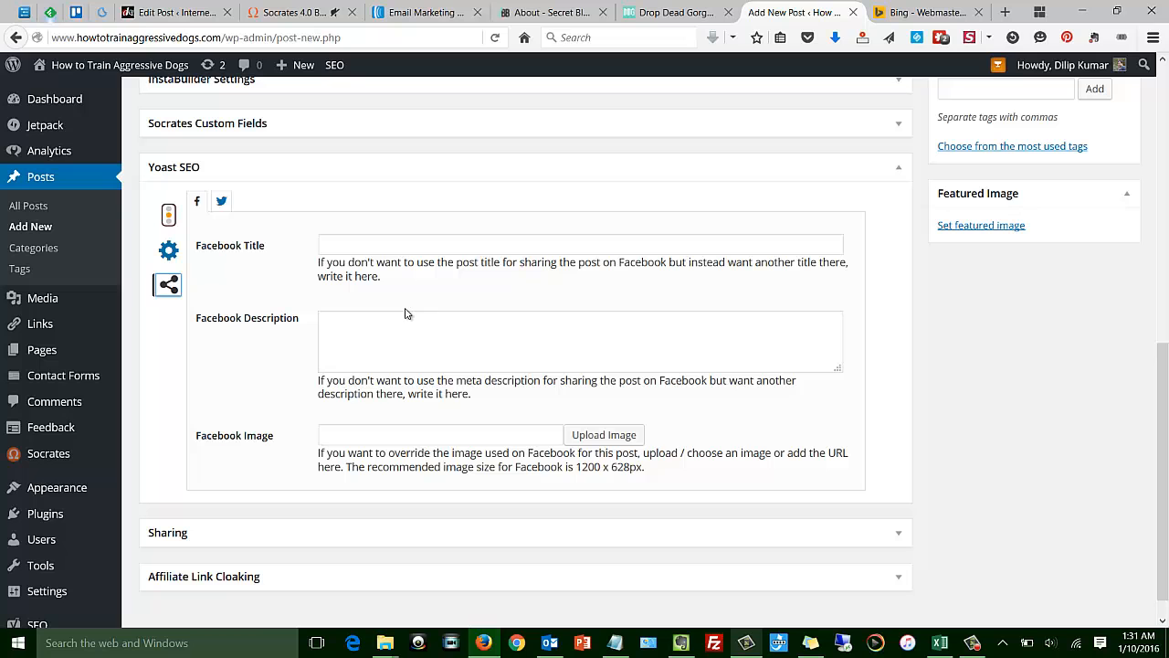
click(168, 215)
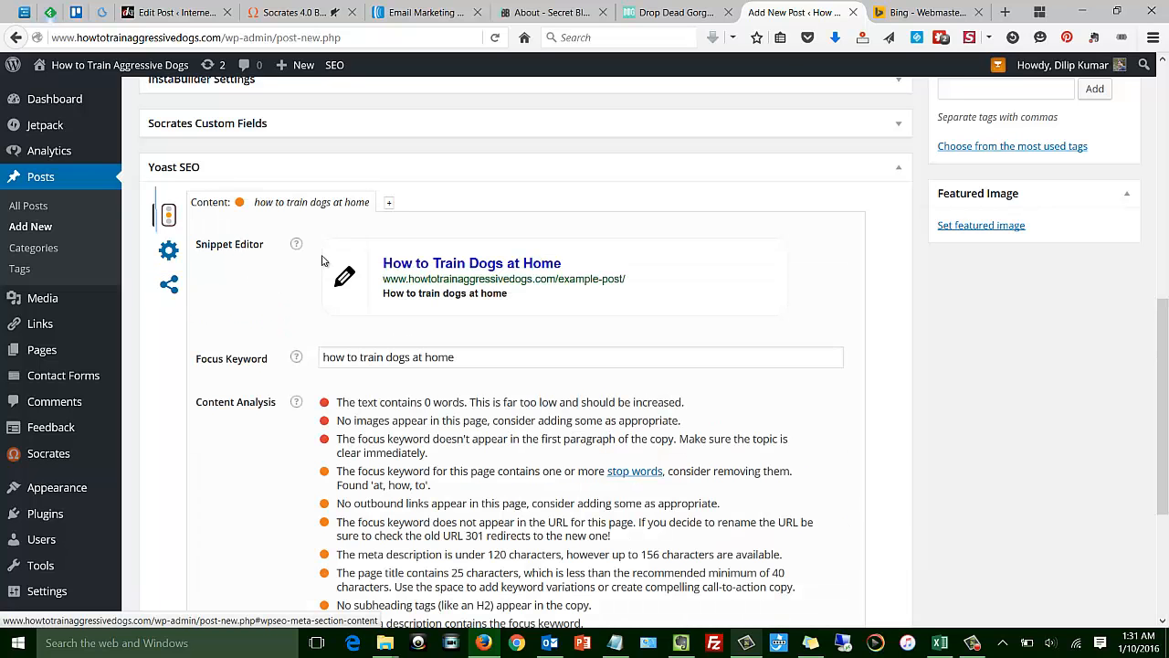
scroll(950, 379, up, 10)
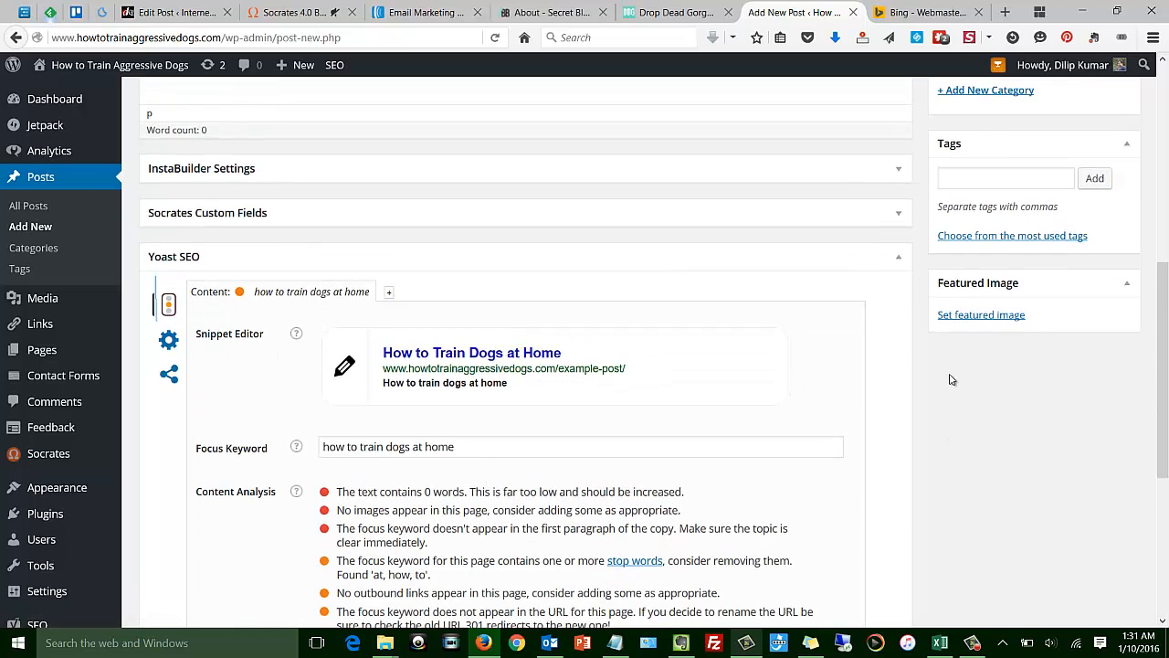